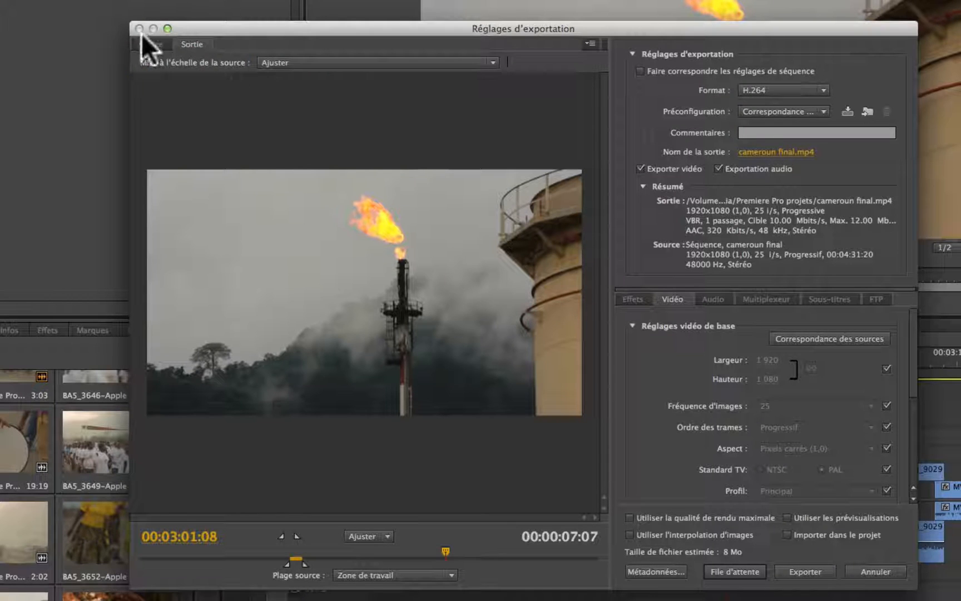
Step: Compare the source view with the output view of the export preview, ending on the output
{"action": "left_click", "coordinate": [143, 42]}
{"action": "left_click", "coordinate": [178, 41]}
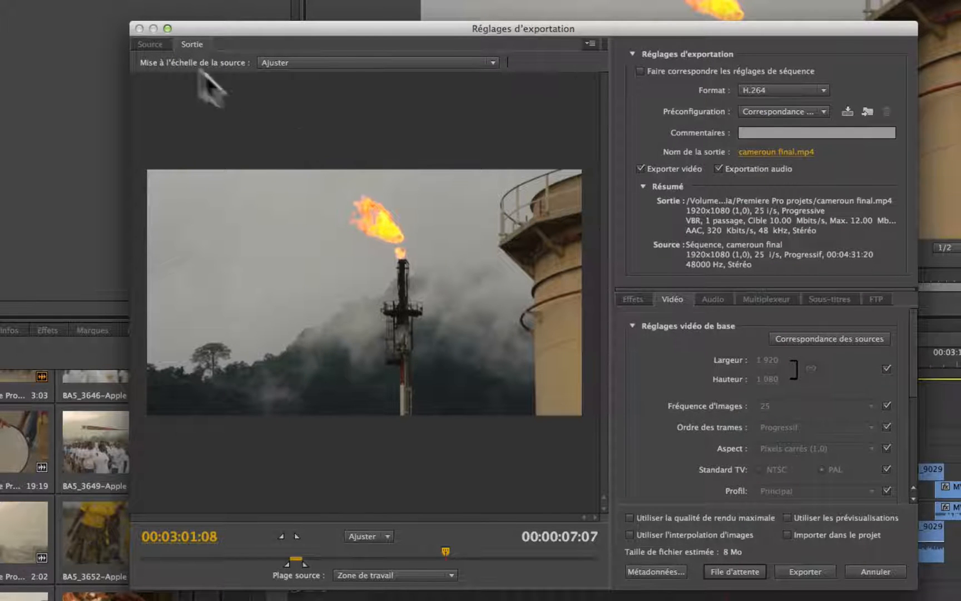
{"action": "left_click", "coordinate": [144, 45]}
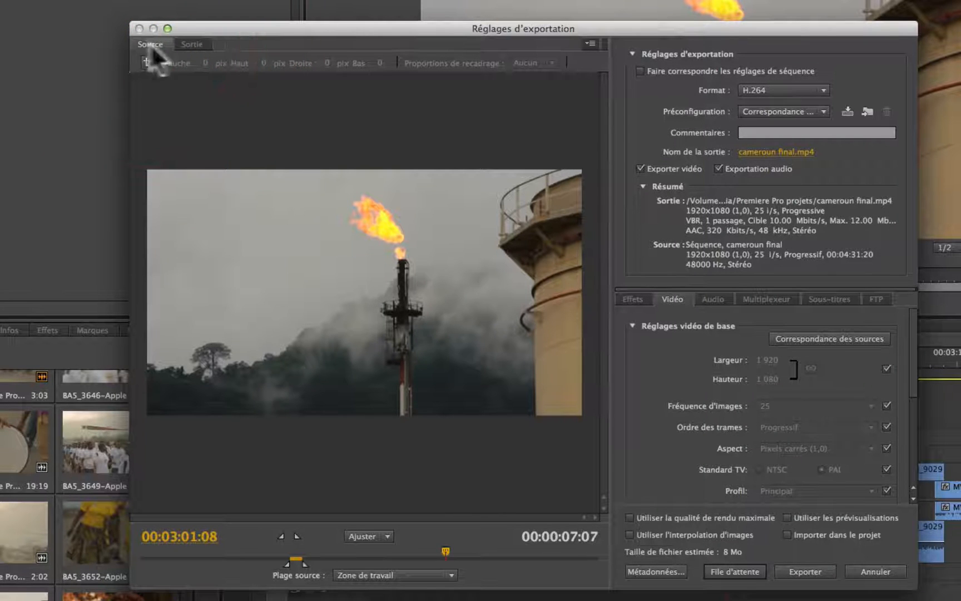
{"action": "left_click", "coordinate": [199, 44]}
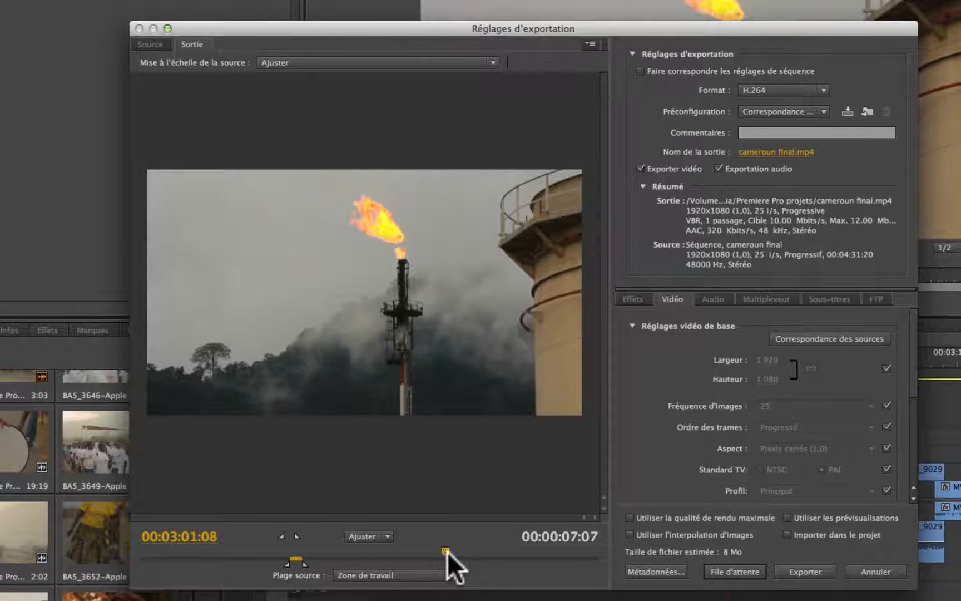
Step: Scrub the export preview to about 00:03:43:10, back to about 00:03:03:06, and to the work area at about 00:01:33:05
{"action": "mouse_move", "coordinate": [447, 551]}
{"action": "left_mouse_down"}
{"action": "mouse_move", "coordinate": [189, 560]}
{"action": "mouse_move", "coordinate": [569, 567]}
{"action": "mouse_move", "coordinate": [219, 565]}
{"action": "mouse_move", "coordinate": [520, 565]}
{"action": "left_mouse_up"}
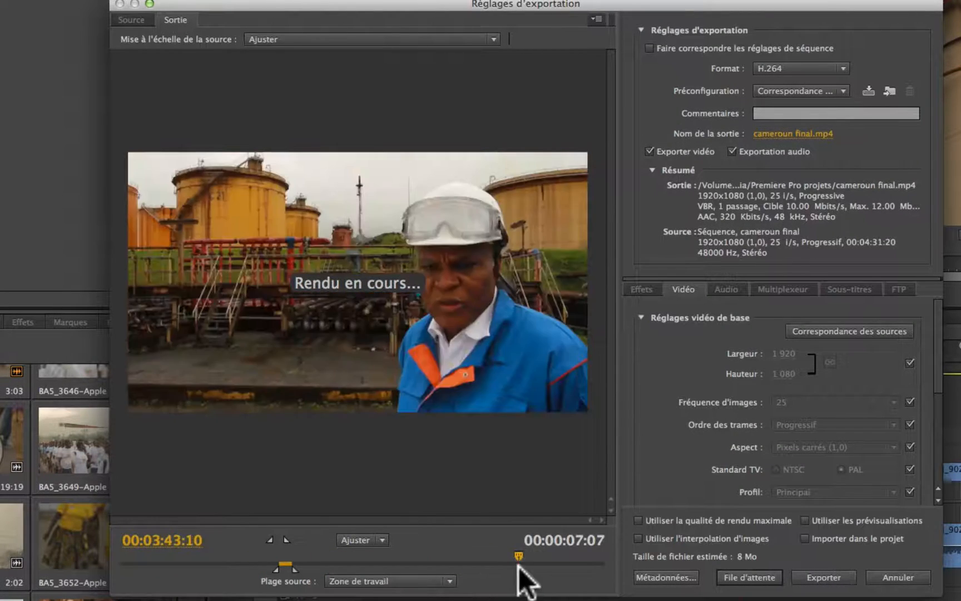
{"action": "left_click", "coordinate": [190, 542]}
{"action": "mouse_move", "coordinate": [189, 542]}
{"action": "left_mouse_down"}
{"action": "mouse_move", "coordinate": [128, 537]}
{"action": "mouse_move", "coordinate": [240, 541]}
{"action": "mouse_move", "coordinate": [114, 549]}
{"action": "left_mouse_up"}
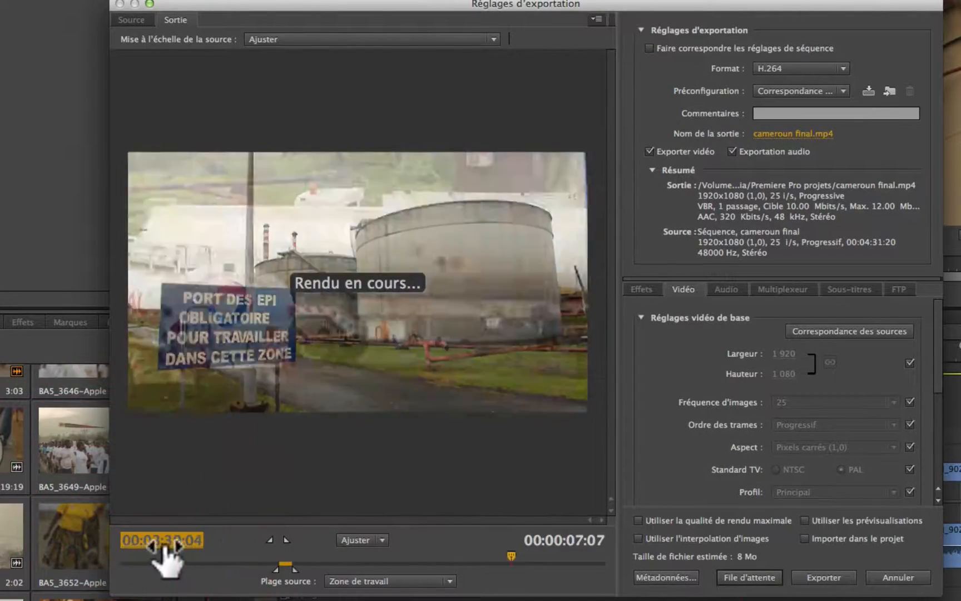
{"action": "left_click_drag", "start_coordinate": [517, 566], "coordinate": [449, 566]}
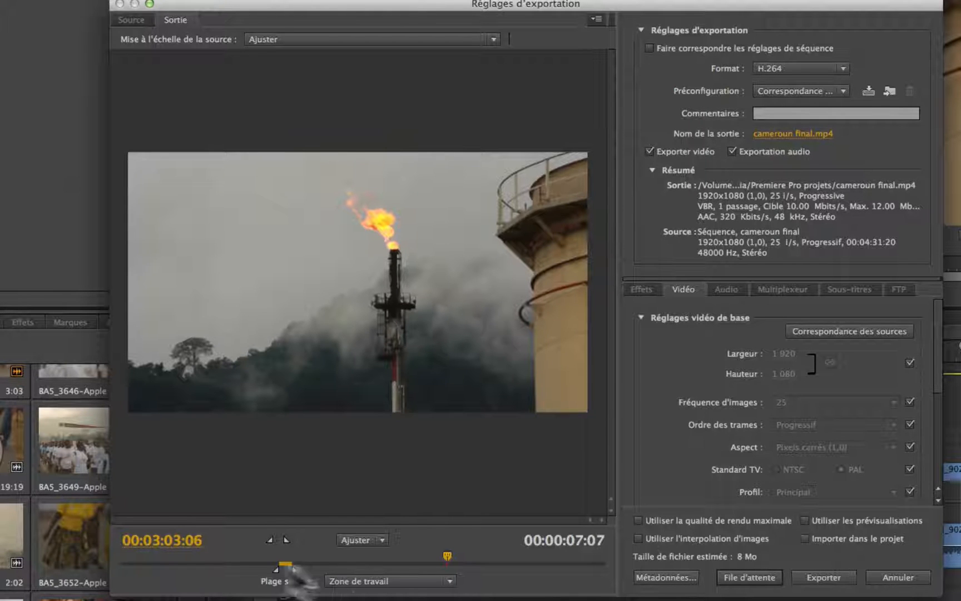
{"action": "left_click", "coordinate": [281, 553]}
{"action": "left_click_drag", "start_coordinate": [280, 553], "coordinate": [285, 554]}
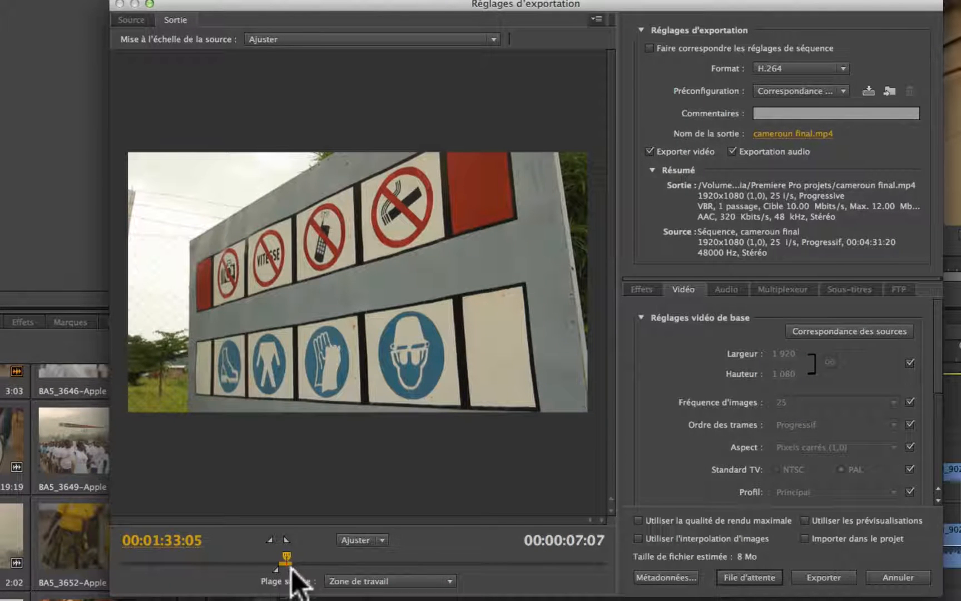
Step: Set the export in point at 00:00:00:00 and scrub the preview to about 00:01:31:14
{"action": "left_click_drag", "start_coordinate": [139, 560], "coordinate": [93, 564]}
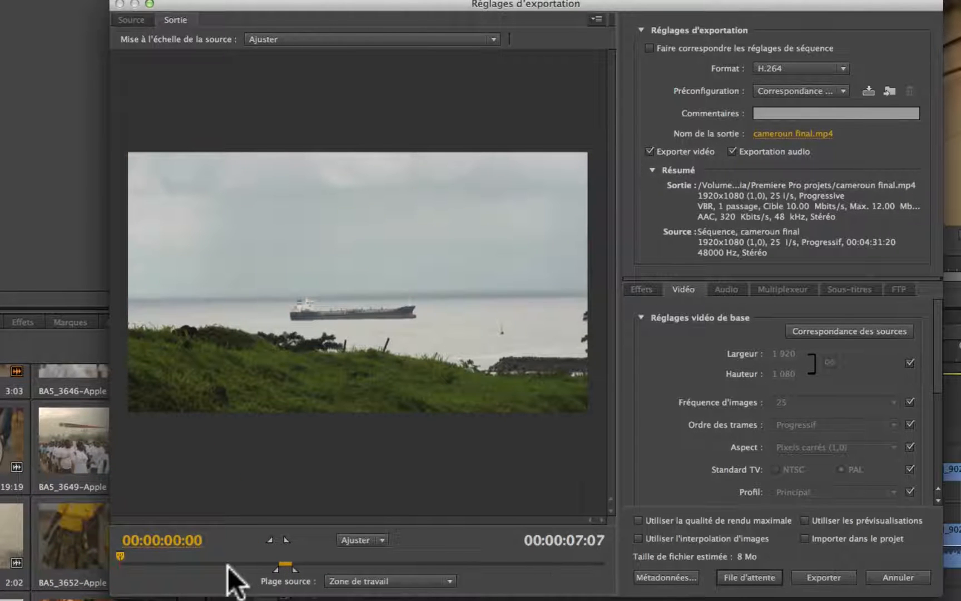
{"action": "key", "text": "i"}
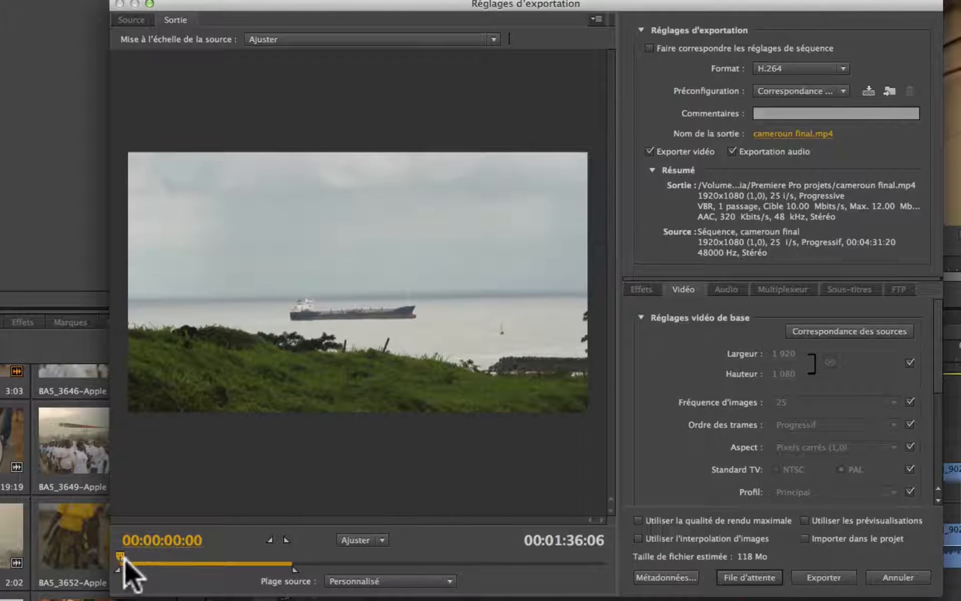
{"action": "left_click_drag", "start_coordinate": [122, 562], "coordinate": [273, 578]}
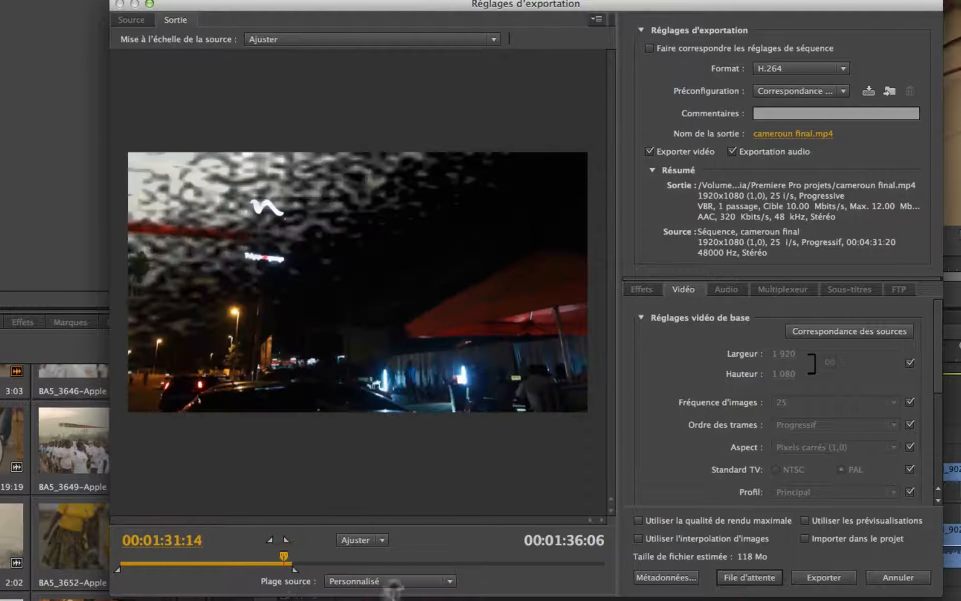
Step: Set the source range to Séquence entière and scrub the preview to the sequence's end and back to about 00:02:51:10
{"action": "left_click", "coordinate": [434, 582]}
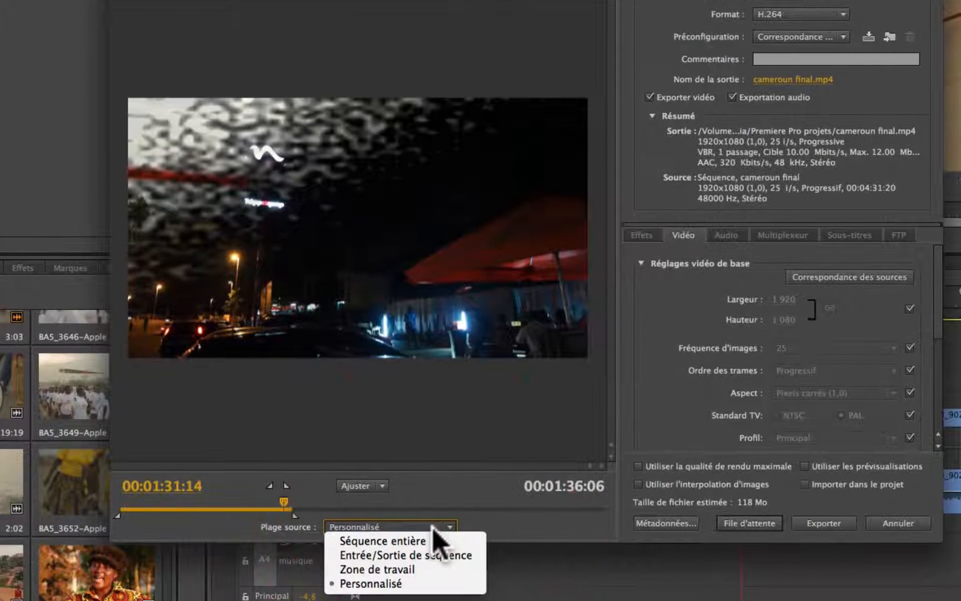
{"action": "left_click", "coordinate": [420, 552]}
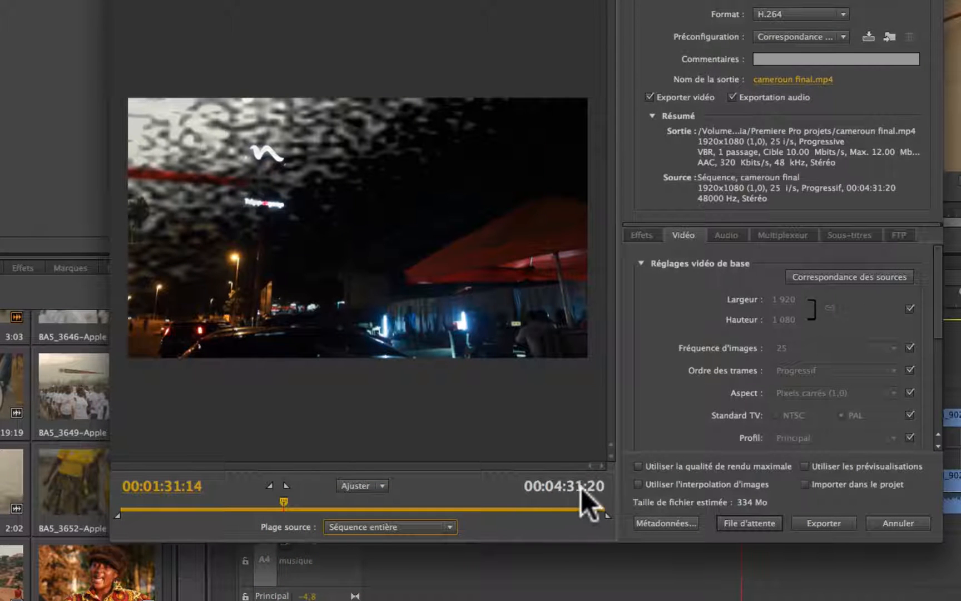
{"action": "left_click_drag", "start_coordinate": [284, 504], "coordinate": [682, 501]}
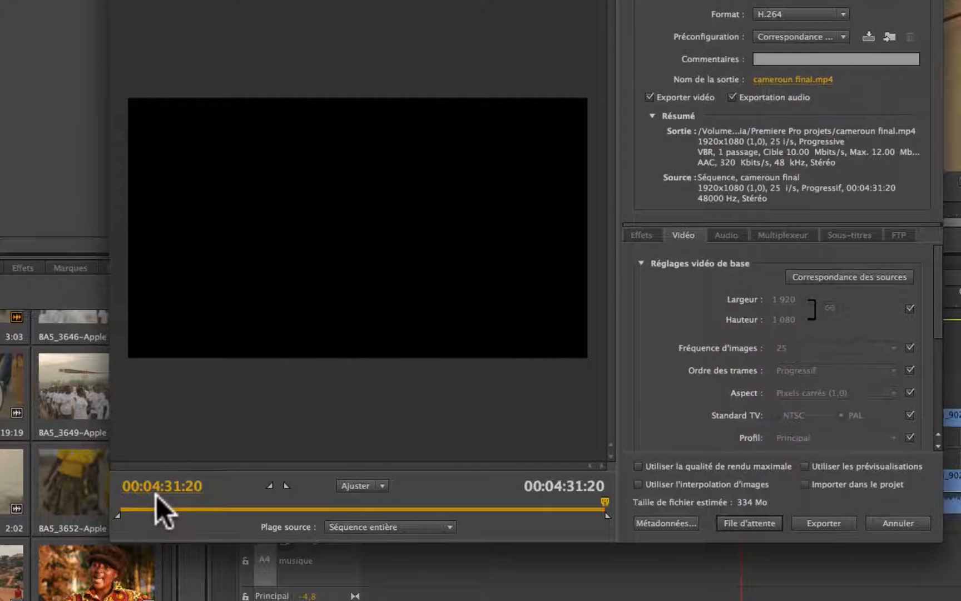
{"action": "left_click_drag", "start_coordinate": [606, 501], "coordinate": [426, 490]}
Step: Try the Entrée/Sortie de séquence source range and move the preview to about 00:01:13:19
{"action": "left_click", "coordinate": [448, 526]}
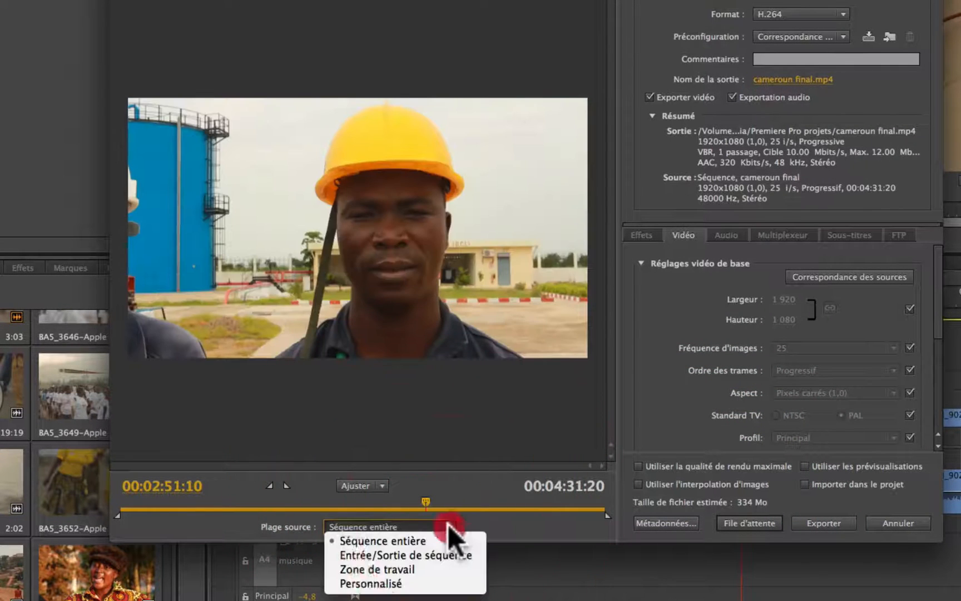
{"action": "left_click", "coordinate": [435, 553]}
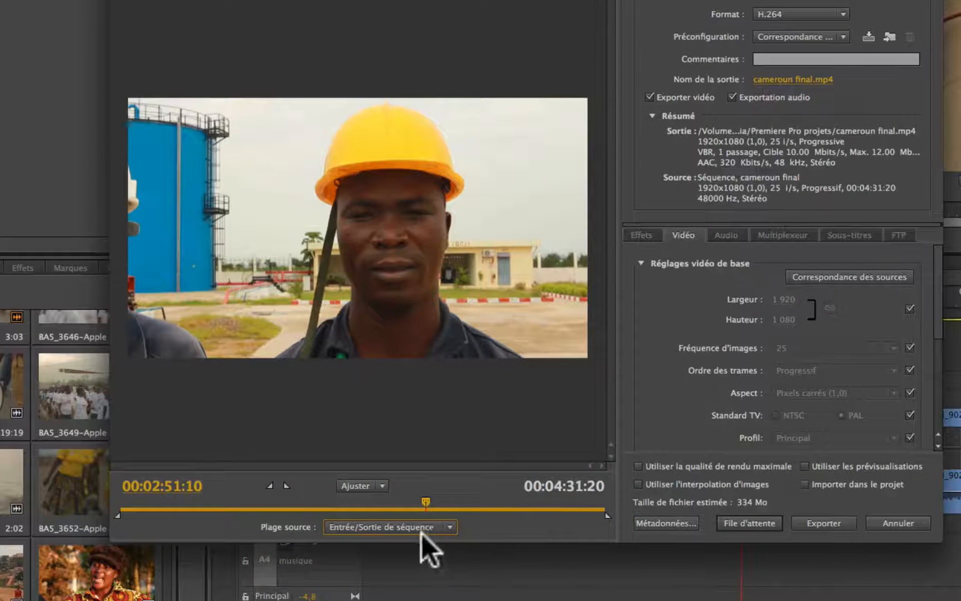
{"action": "left_click", "coordinate": [251, 505]}
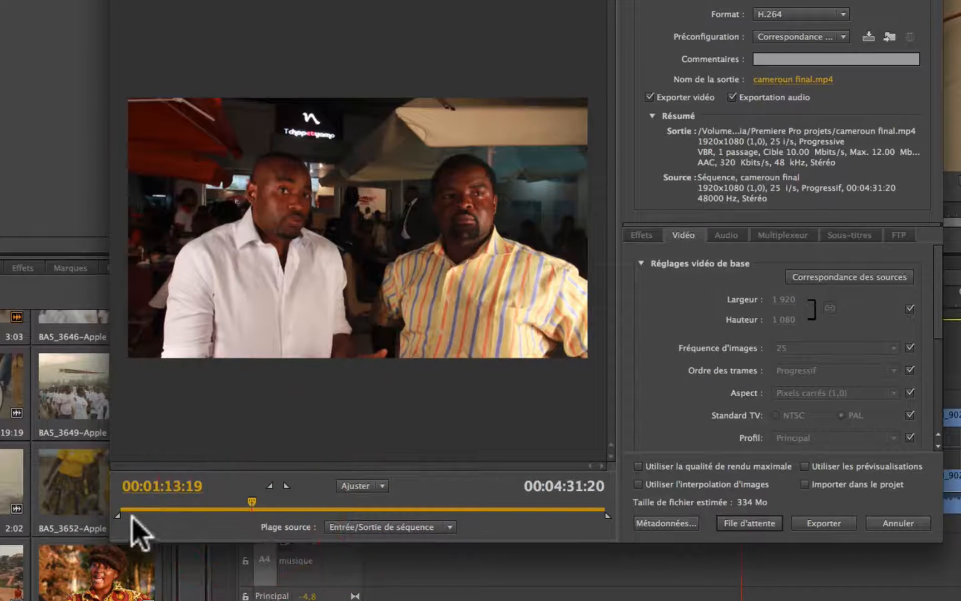
Step: Trim both ends of the export range to a custom (Personnalisé) stretch lasting about 00:01:20:09
{"action": "left_click_drag", "start_coordinate": [119, 514], "coordinate": [238, 515]}
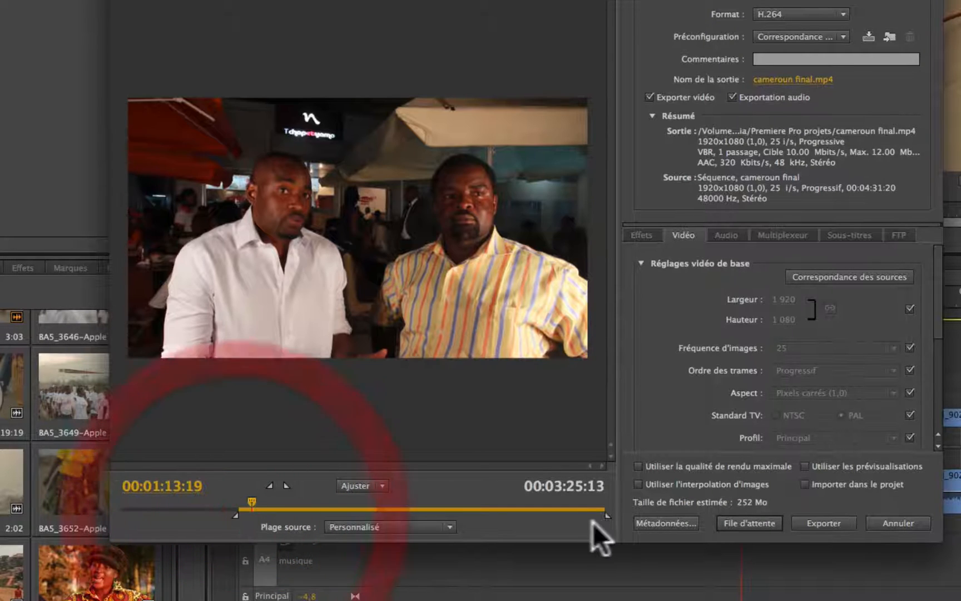
{"action": "left_click_drag", "start_coordinate": [606, 516], "coordinate": [384, 515]}
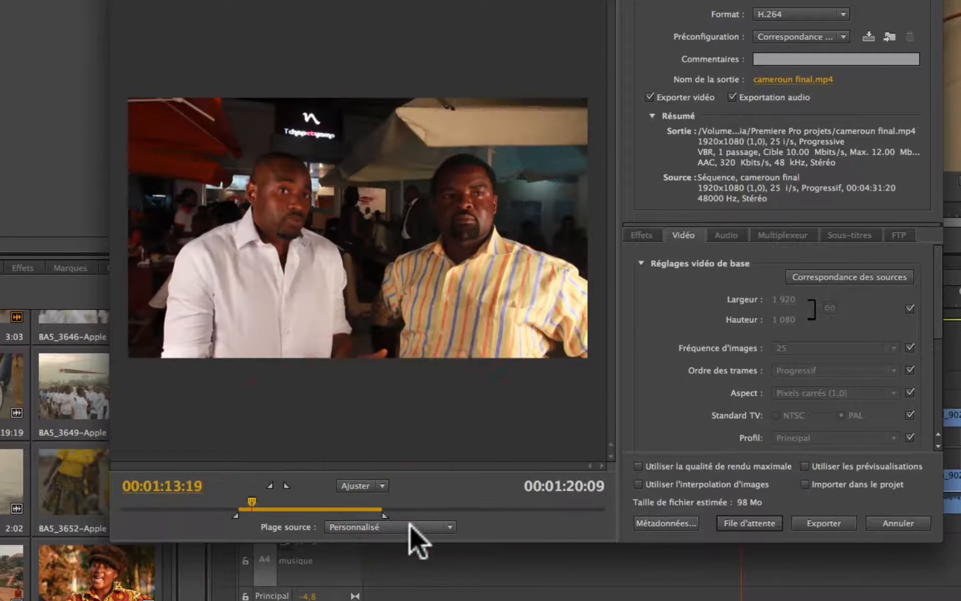
{"action": "left_click", "coordinate": [411, 526]}
{"action": "left_click", "coordinate": [398, 584]}
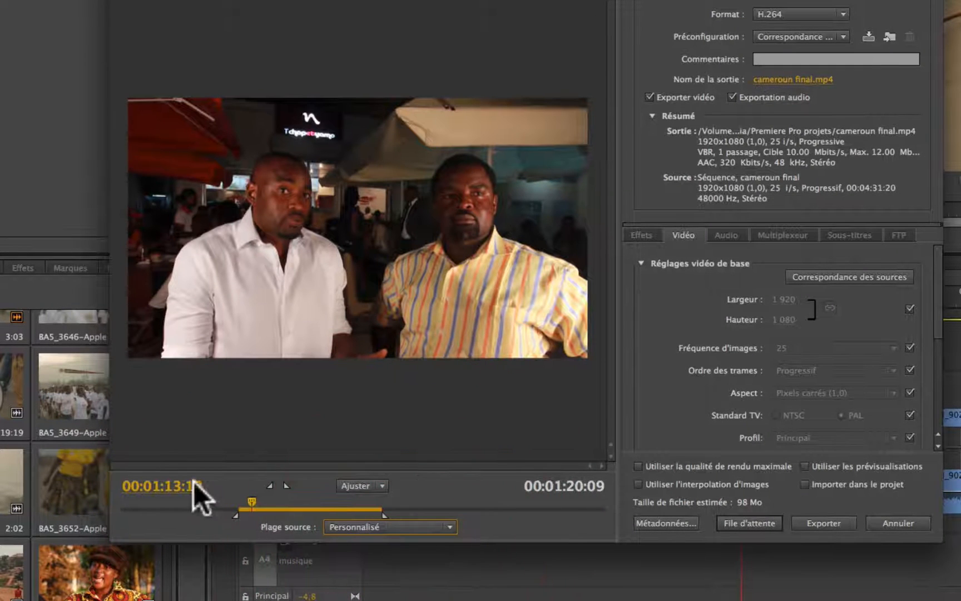
Step: Set the export in point at about 00:00:41:03 and the out point at about 00:03:14:05
{"action": "left_click", "coordinate": [194, 508]}
{"action": "key", "text": "i"}
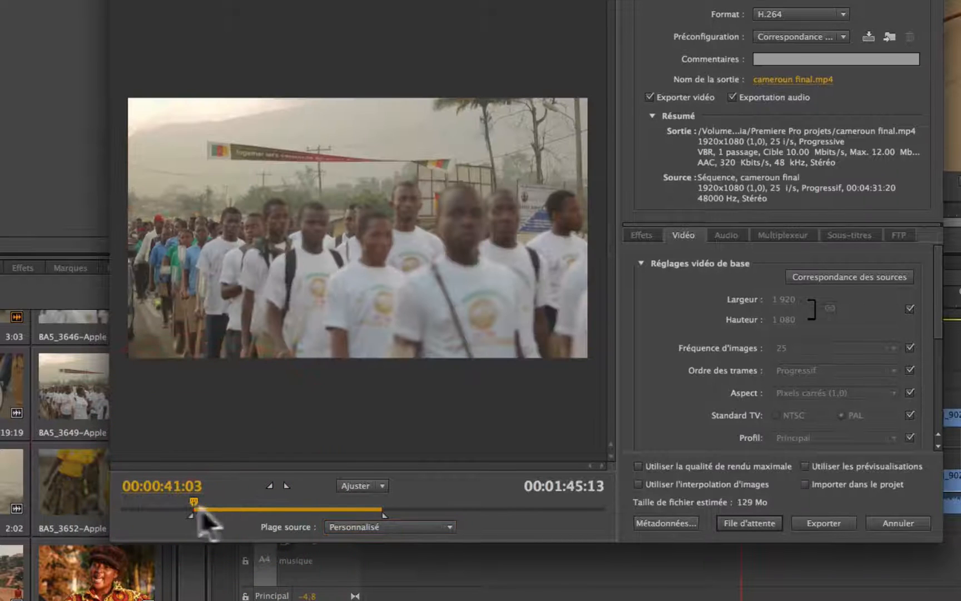
{"action": "left_click", "coordinate": [466, 505]}
{"action": "key", "text": "o"}
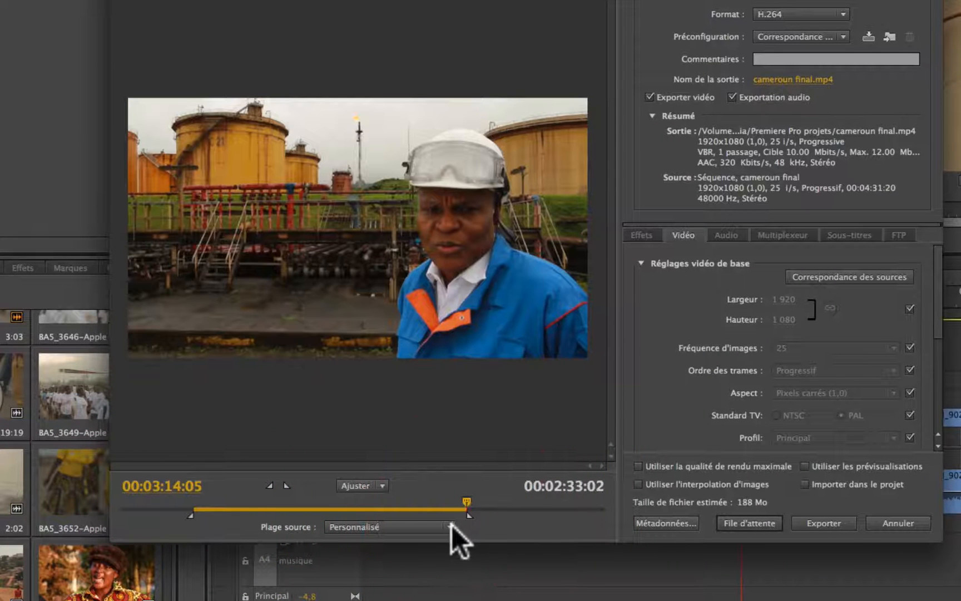
Step: Set the source range to Séquence entière, and try matching the sequence settings before switching that option off again
{"action": "left_click", "coordinate": [451, 525]}
{"action": "left_click", "coordinate": [428, 540]}
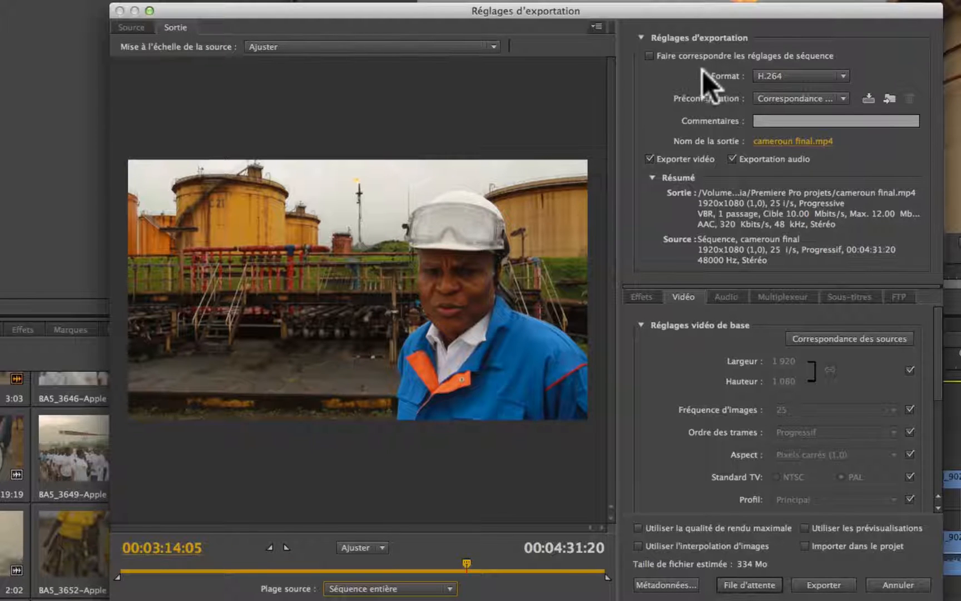
{"action": "left_click", "coordinate": [650, 56]}
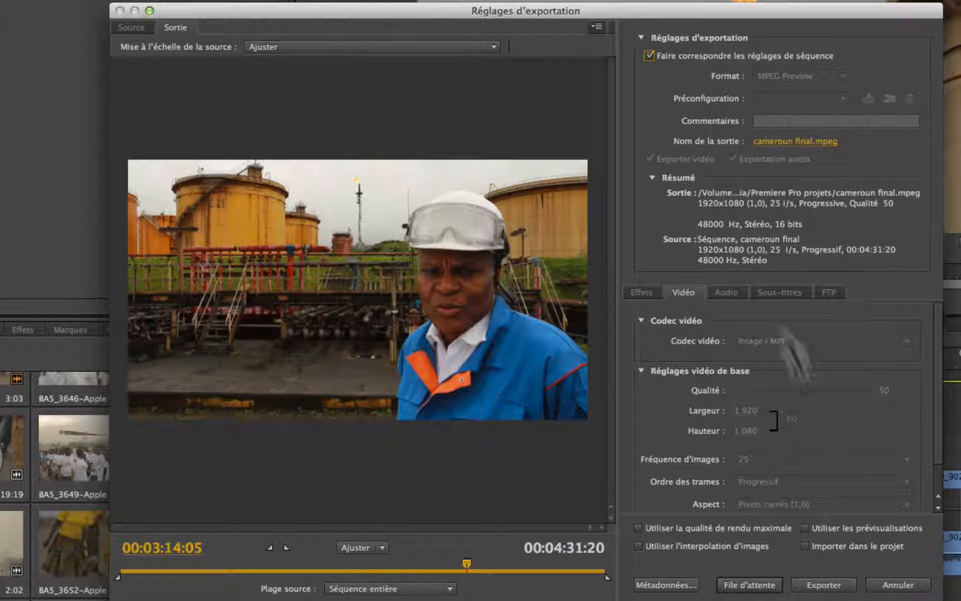
{"action": "left_click", "coordinate": [649, 55]}
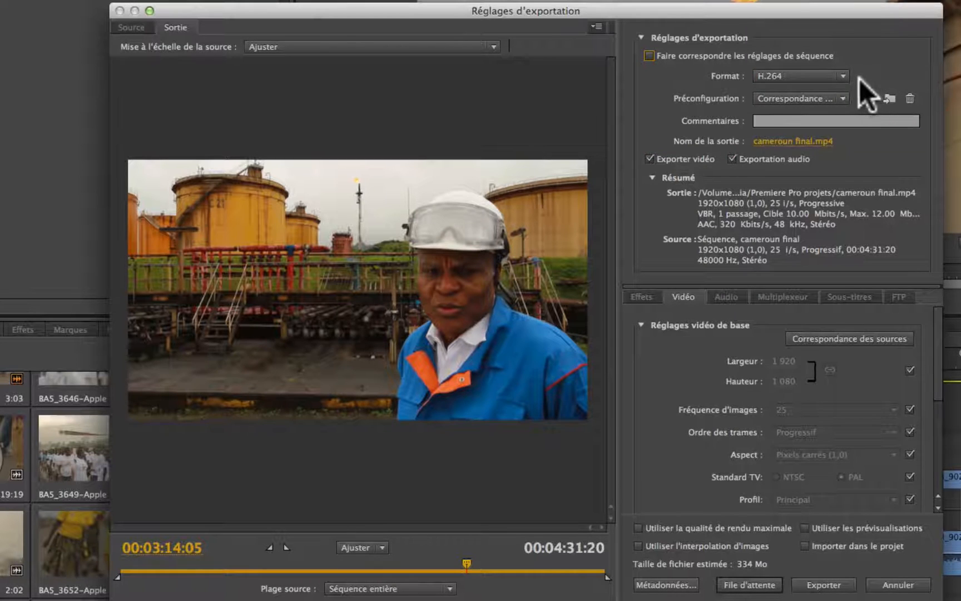
Step: Set the export format to QuickTime with the PAL DV Grand écran preset
{"action": "left_click", "coordinate": [843, 78]}
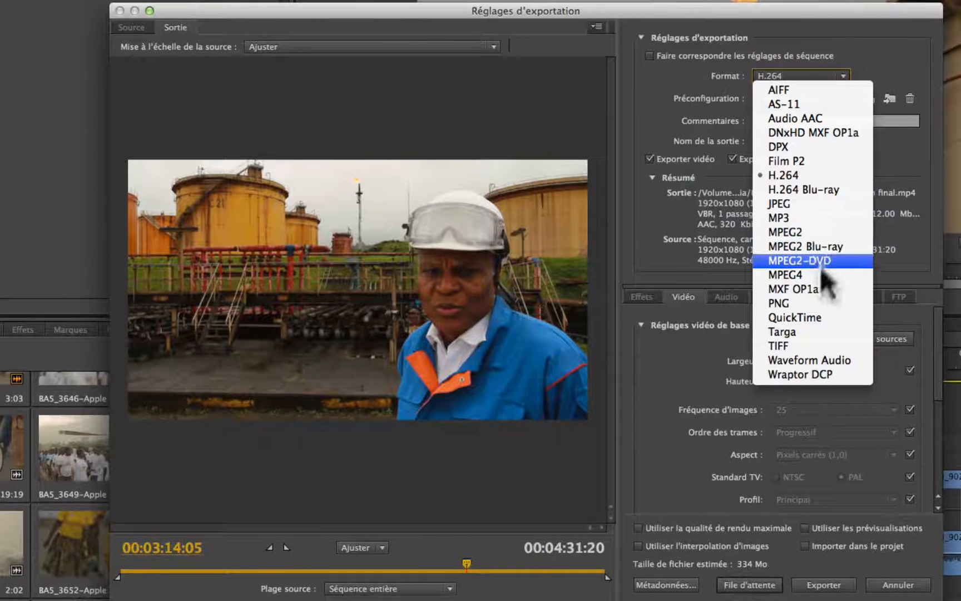
{"action": "left_click", "coordinate": [804, 315]}
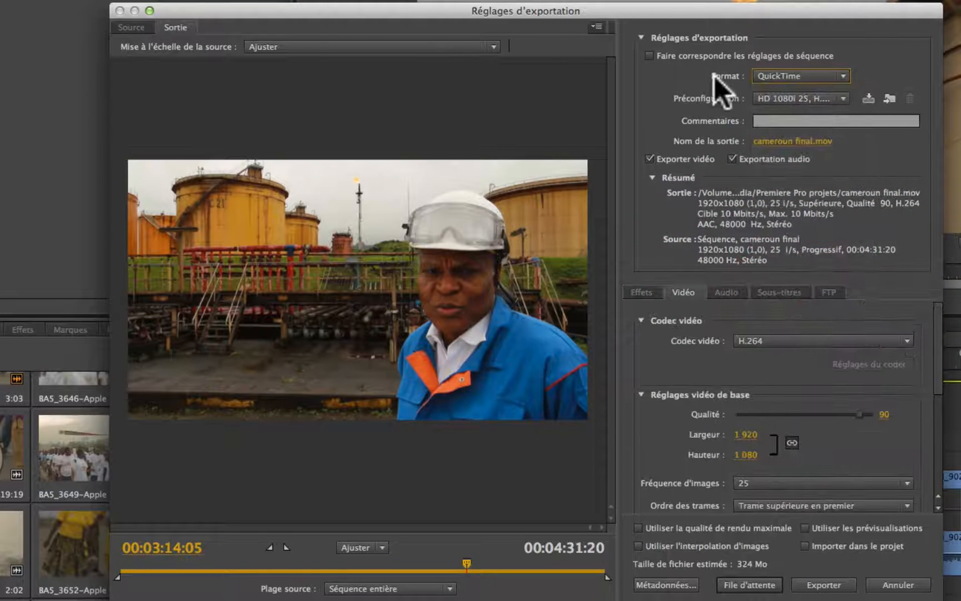
{"action": "left_click", "coordinate": [842, 95]}
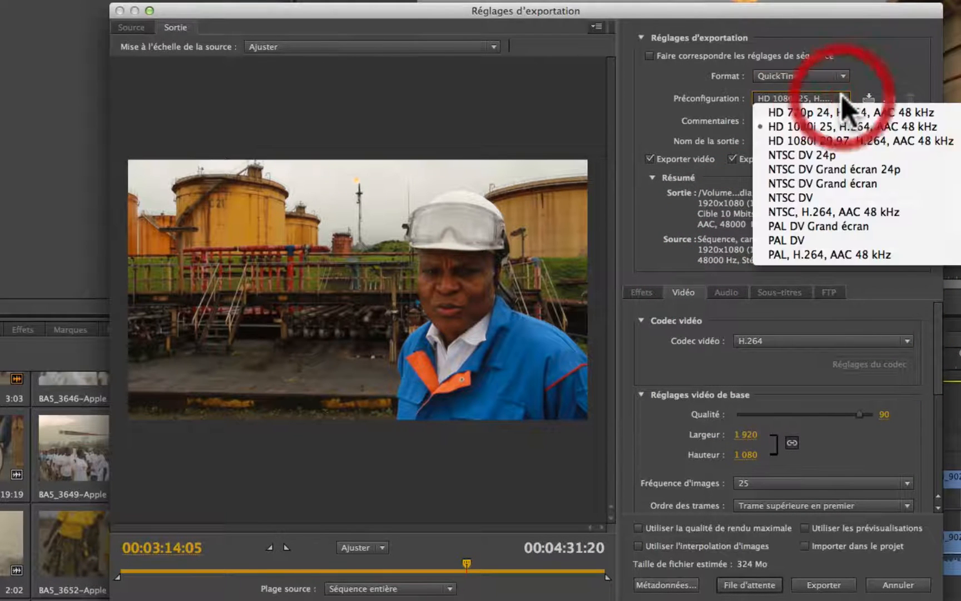
{"action": "left_click", "coordinate": [836, 226]}
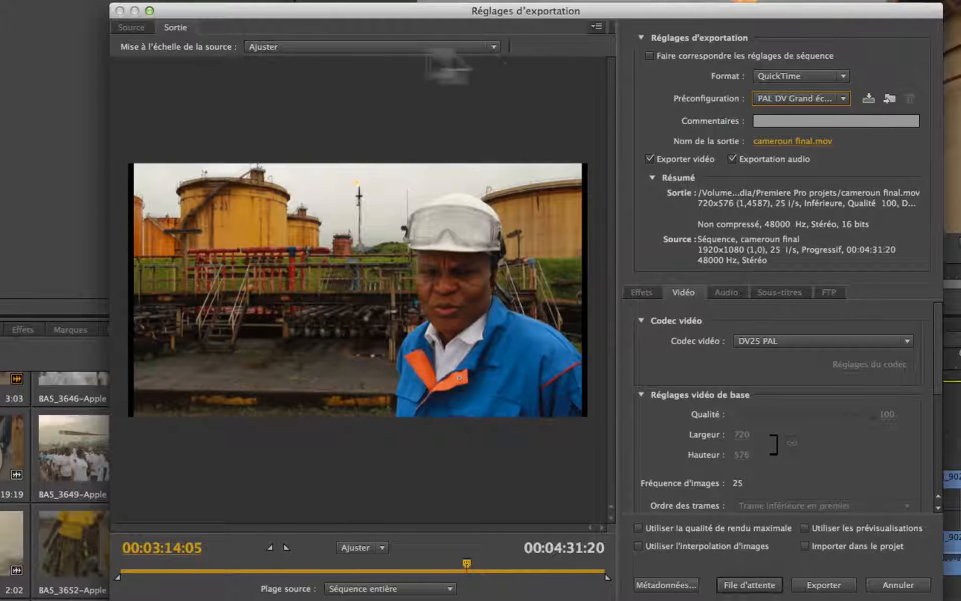
Step: Try the source scaling modes Adapter au fond and Ajuster au fond on the PAL DV output
{"action": "left_click", "coordinate": [495, 46]}
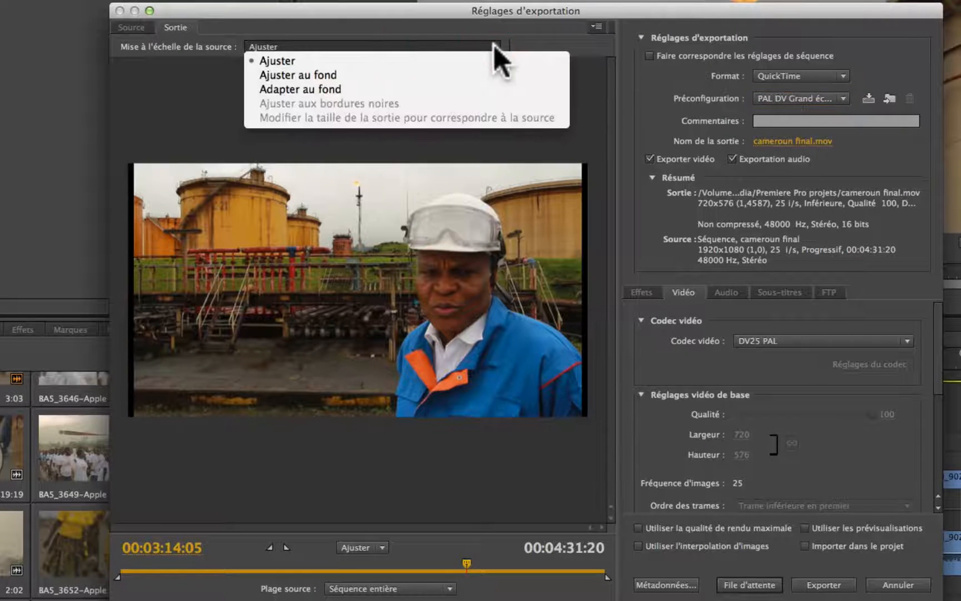
{"action": "left_click", "coordinate": [453, 89]}
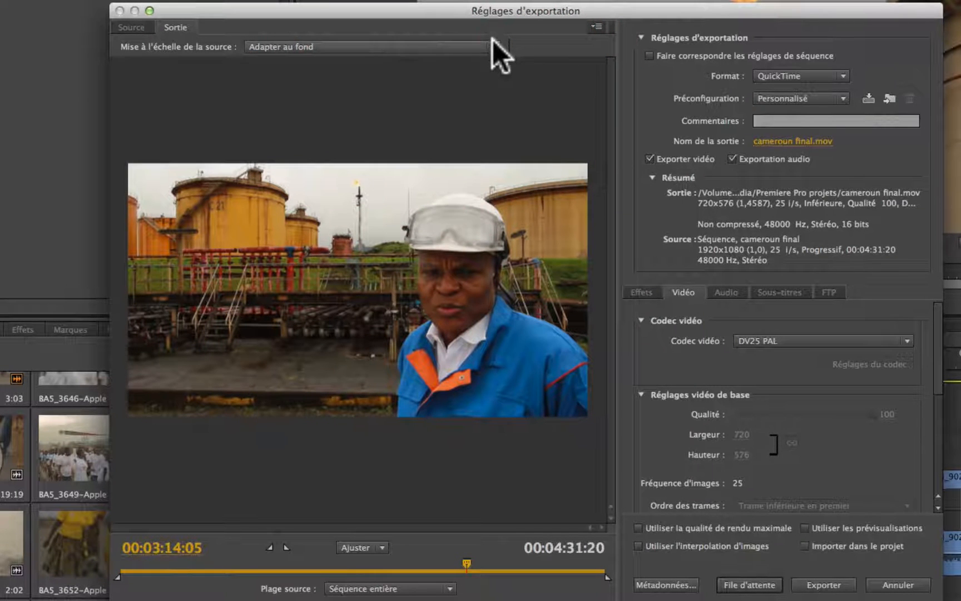
{"action": "left_click", "coordinate": [492, 45]}
{"action": "left_click", "coordinate": [476, 73]}
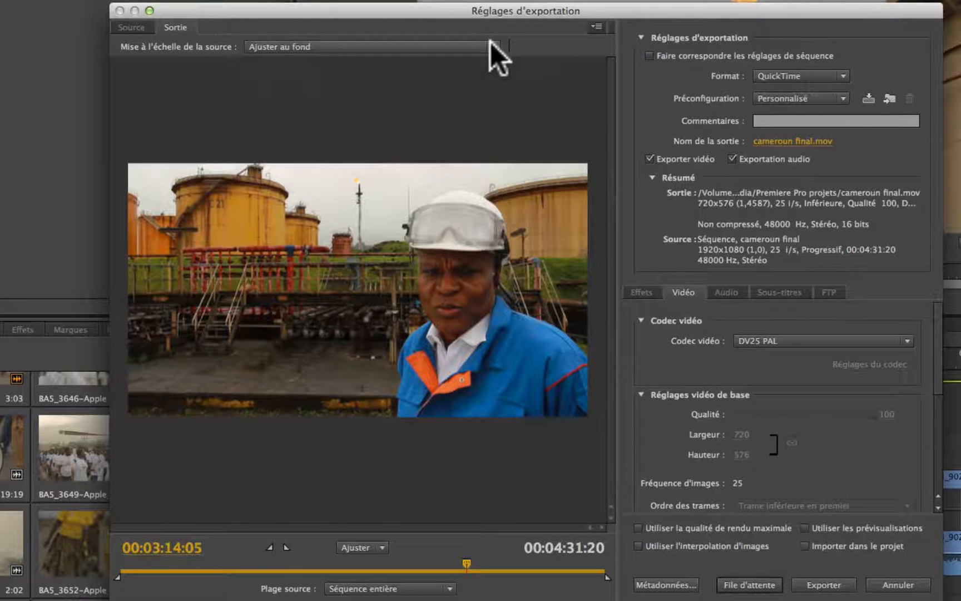
{"action": "left_click", "coordinate": [490, 44]}
{"action": "left_click", "coordinate": [482, 87]}
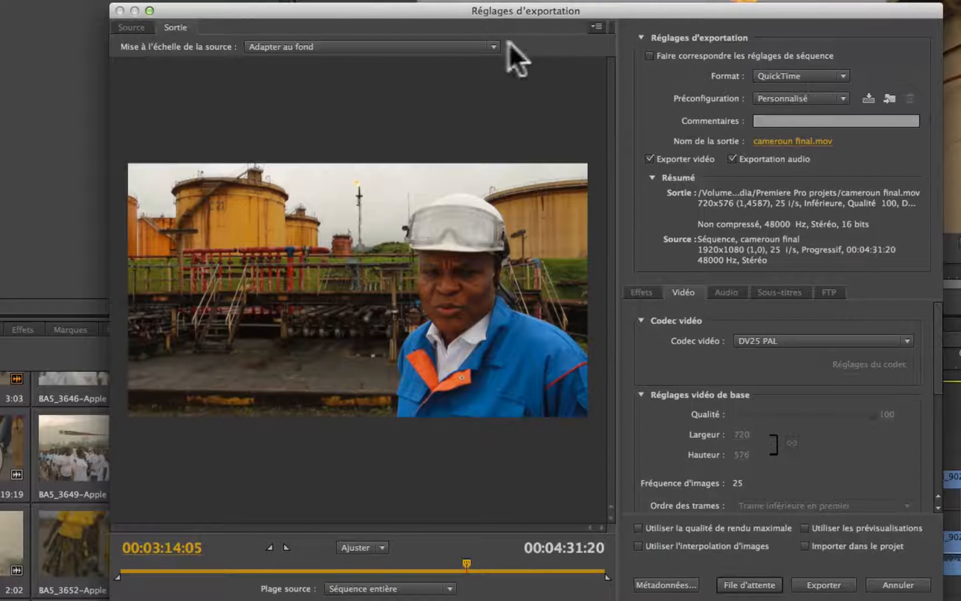
Step: Set the source scaling to Ajuster and choose the HD 1080i 25, H.264, AAC 48 kHz preset
{"action": "left_click", "coordinate": [493, 46]}
{"action": "left_click", "coordinate": [481, 57]}
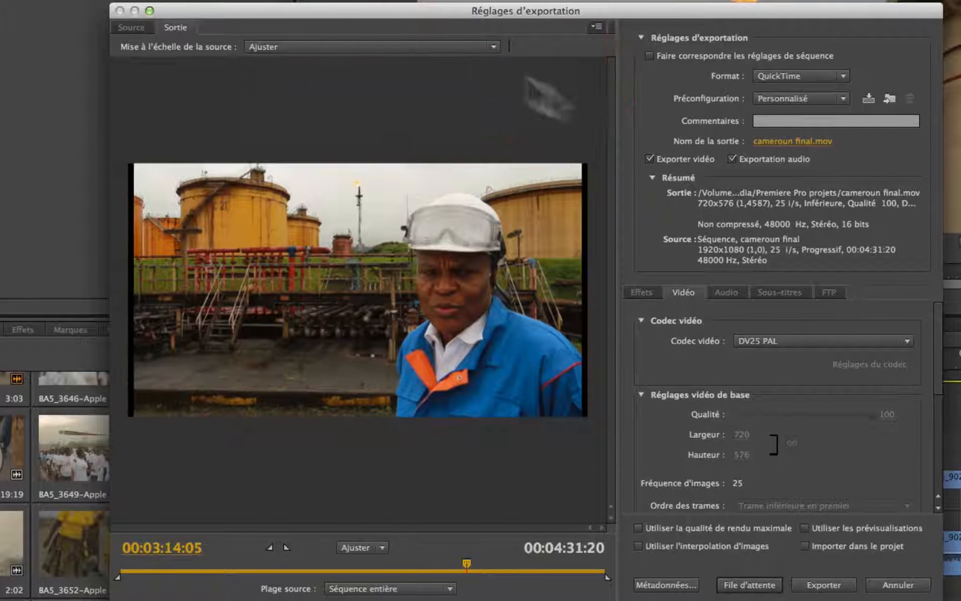
{"action": "left_click", "coordinate": [841, 97]}
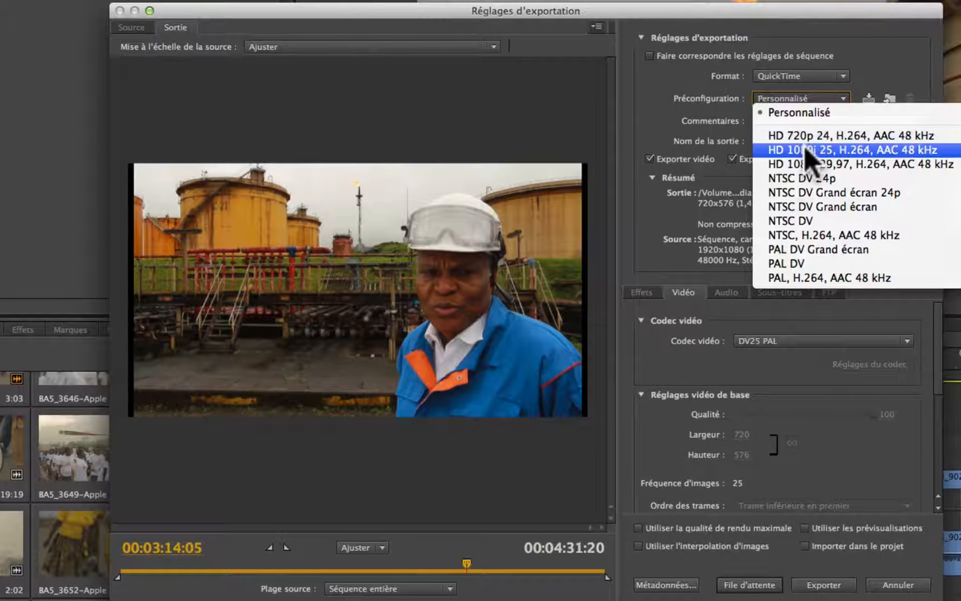
{"action": "left_click", "coordinate": [805, 146]}
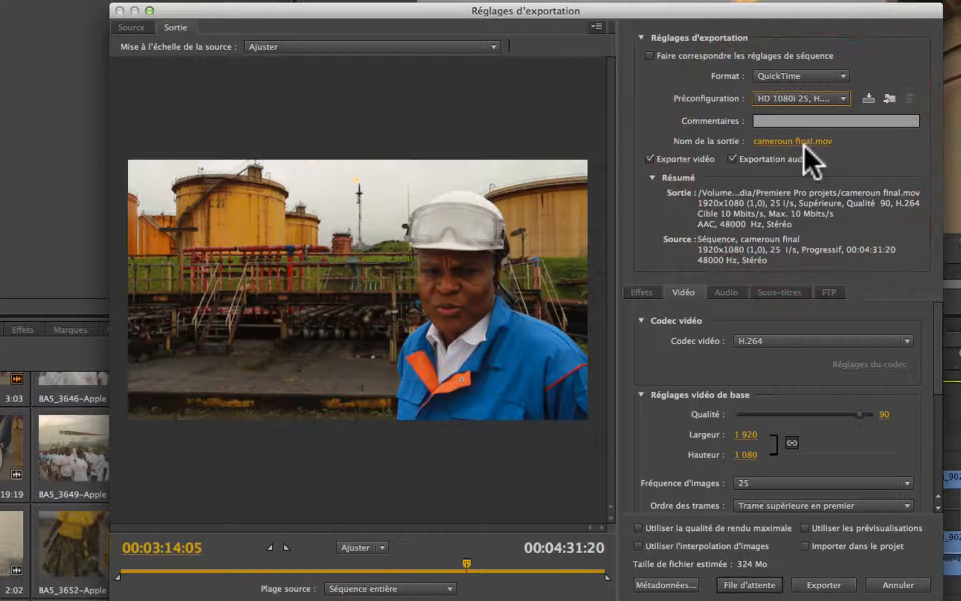
{"action": "left_click", "coordinate": [842, 98]}
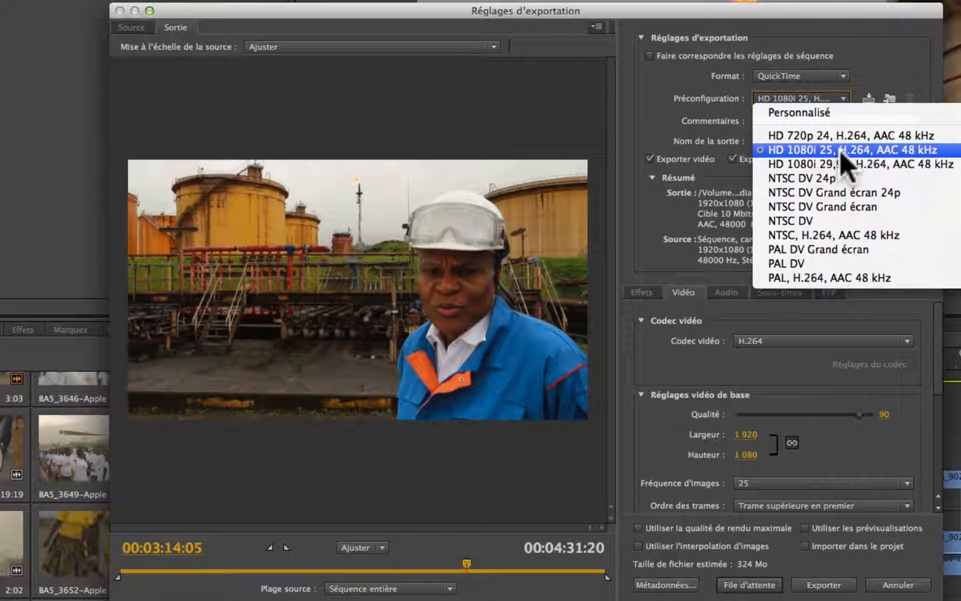
{"action": "left_click", "coordinate": [643, 104]}
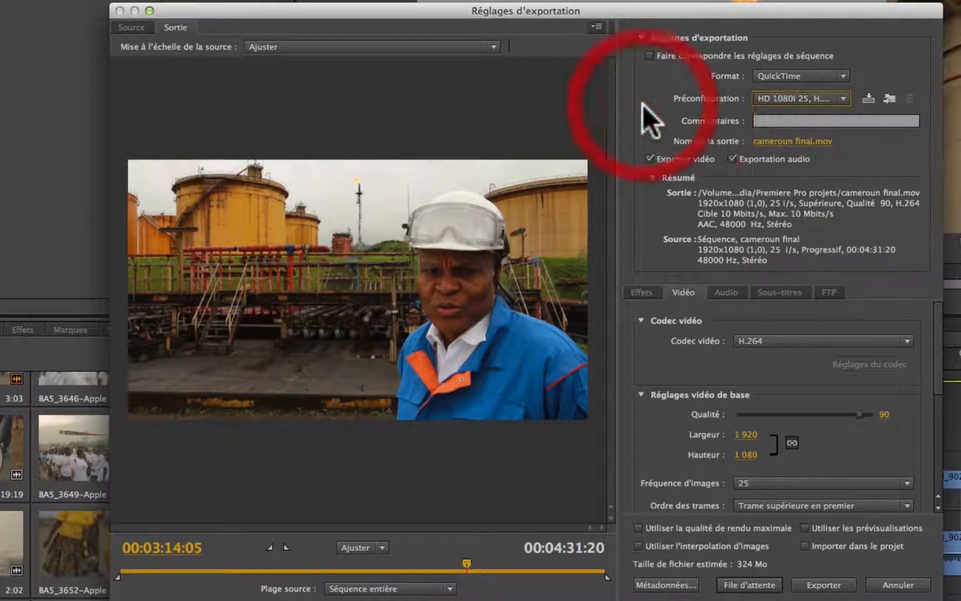
{"action": "left_click", "coordinate": [777, 120]}
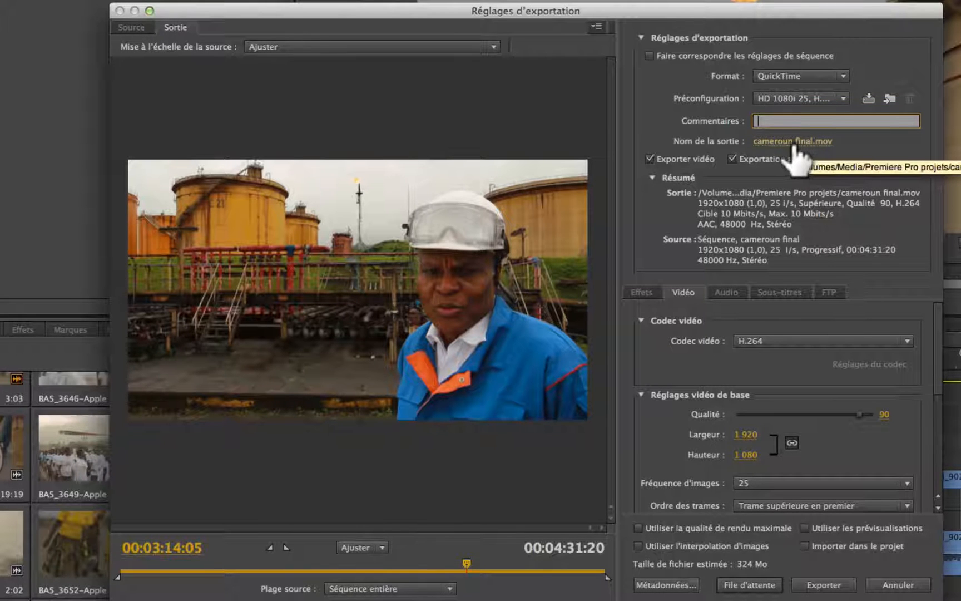
Step: Rename the output file as "cameroun film.mov"
{"action": "left_click", "coordinate": [793, 142]}
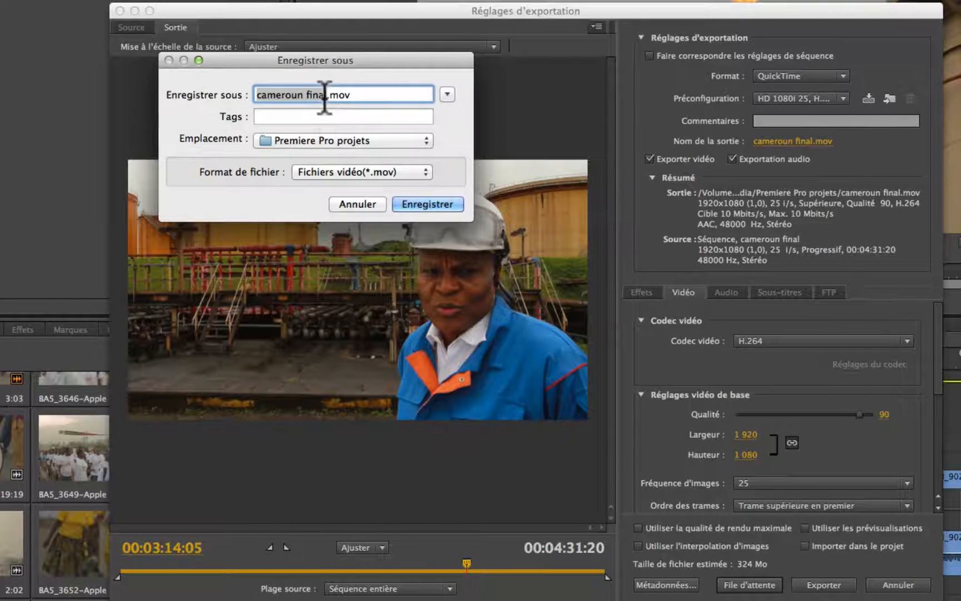
{"action": "left_click", "coordinate": [327, 95]}
{"action": "key", "text": "BackSpace"}
{"action": "key", "text": "BackSpace"}
{"action": "key", "text": "BackSpace"}
{"action": "key", "text": "BackSpace"}
{"action": "key", "text": "BackSpace"}
{"action": "key", "text": "BackSpace"}
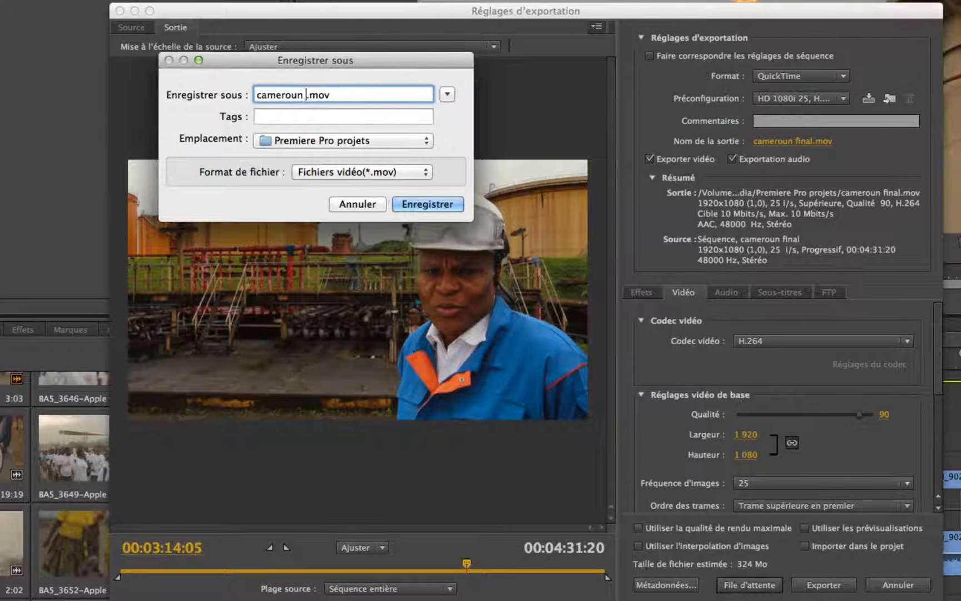
{"action": "type", "text": "film"}
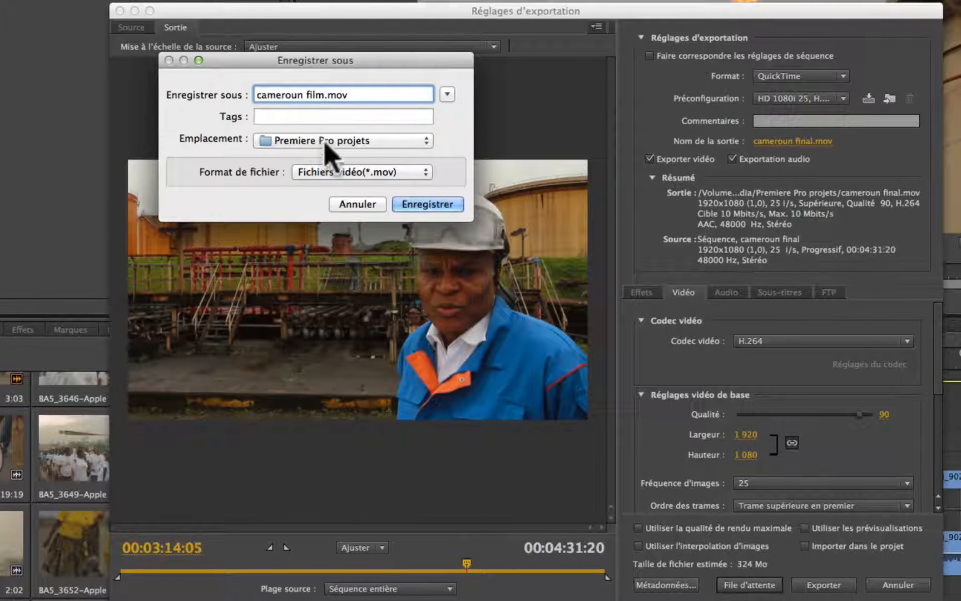
Step: Expand the save dialog to browse folders and choose the Desktop as the output location
{"action": "left_click", "coordinate": [390, 140]}
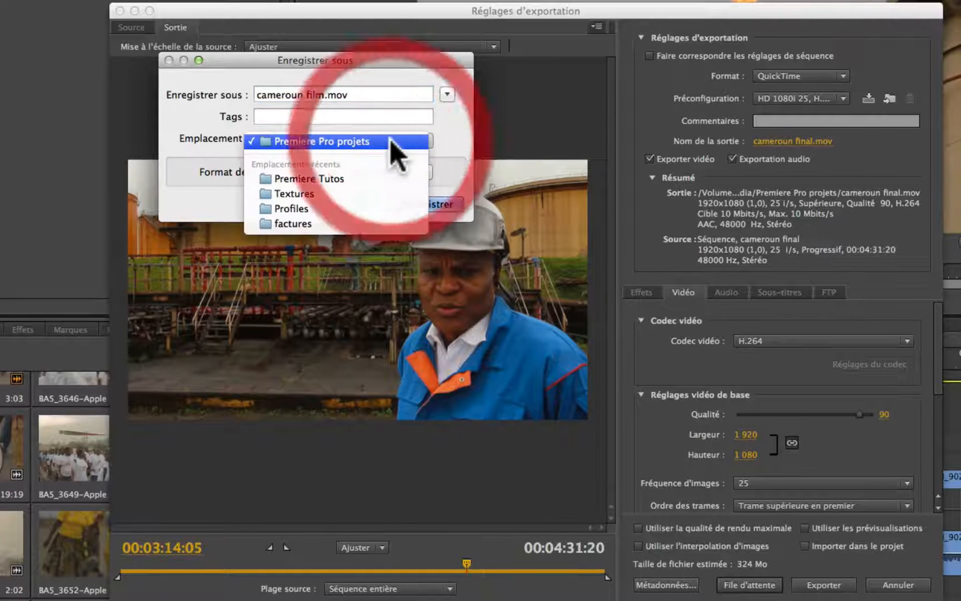
{"action": "left_click", "coordinate": [390, 140]}
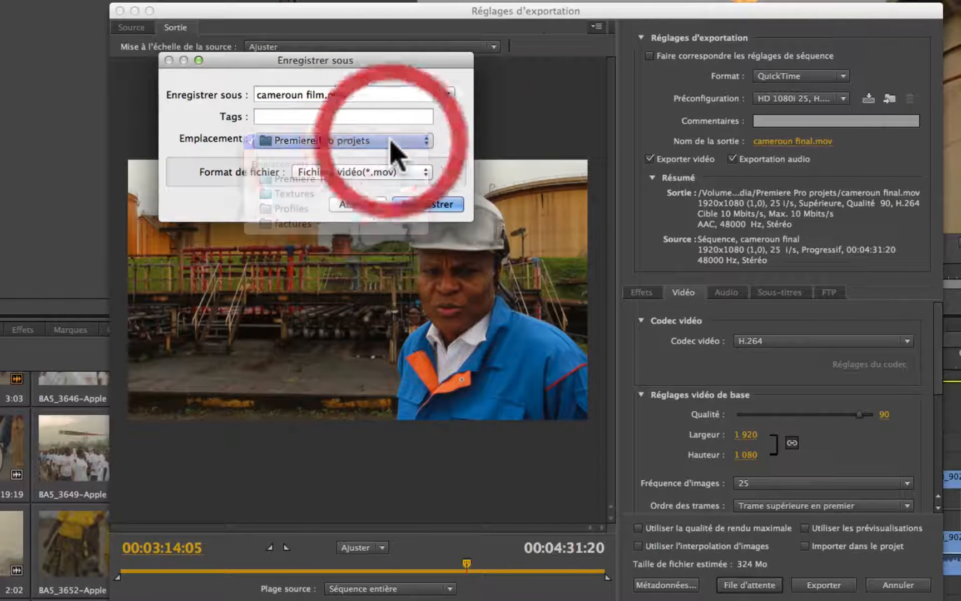
{"action": "left_click", "coordinate": [447, 94]}
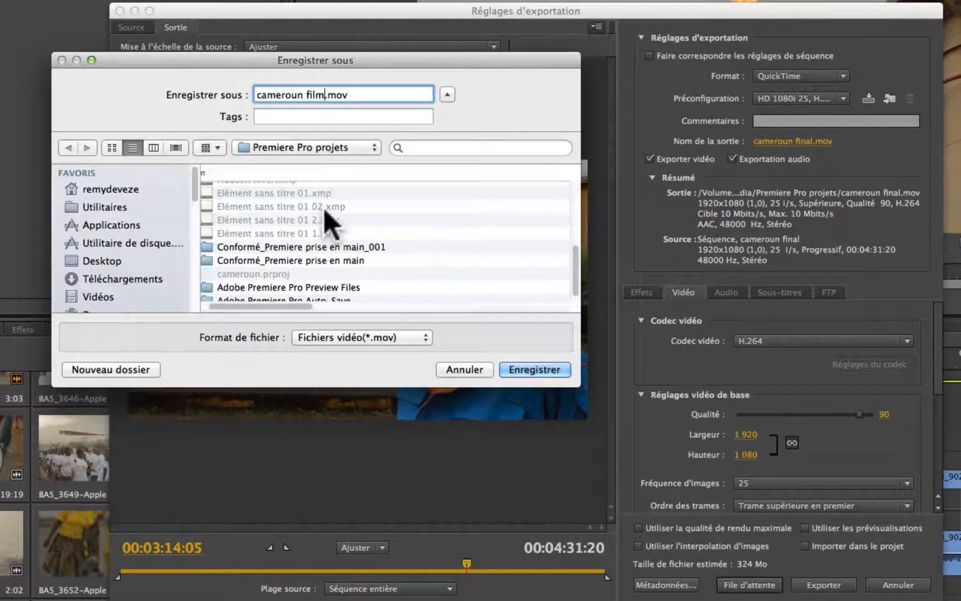
{"action": "left_click", "coordinate": [106, 257]}
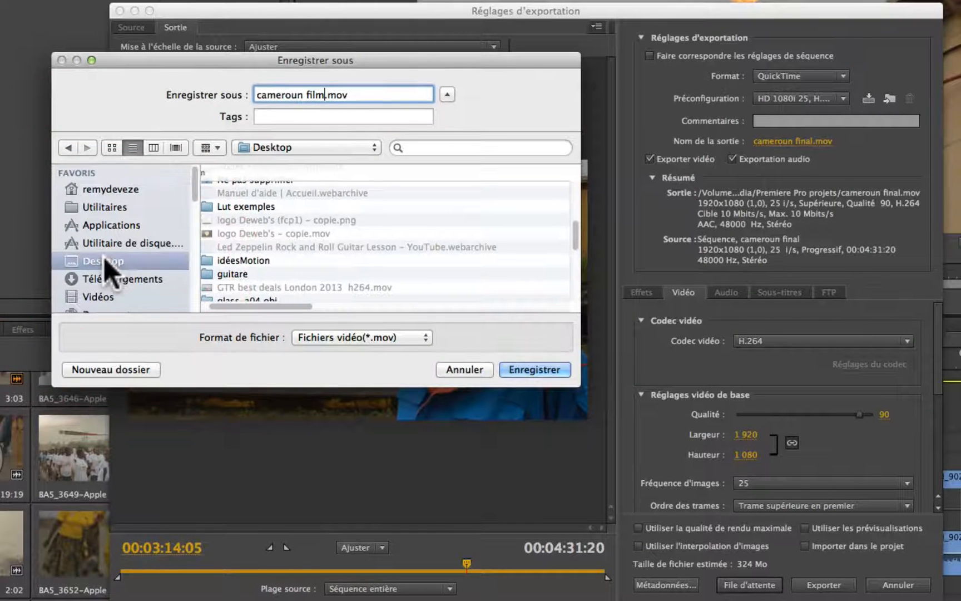
Step: Create a folder named "Export video" on the Desktop and save the output file location there
{"action": "left_click", "coordinate": [142, 367]}
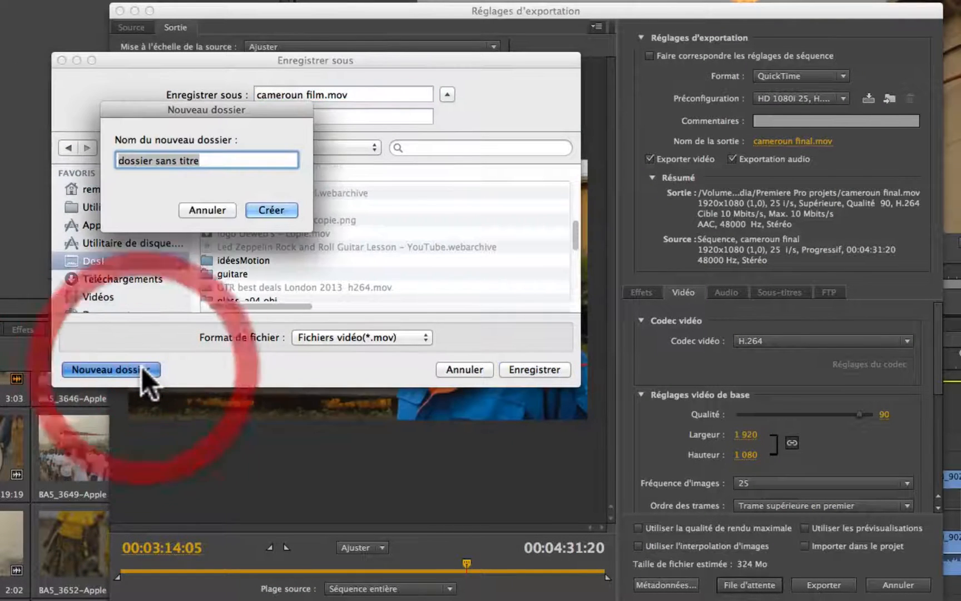
{"action": "type", "text": "E"}
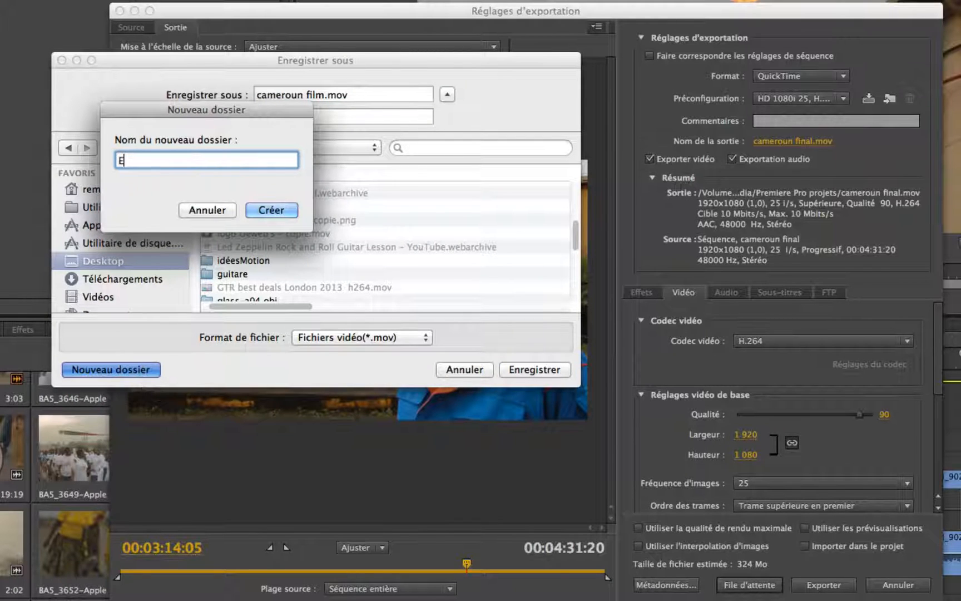
{"action": "type", "text": "xport video"}
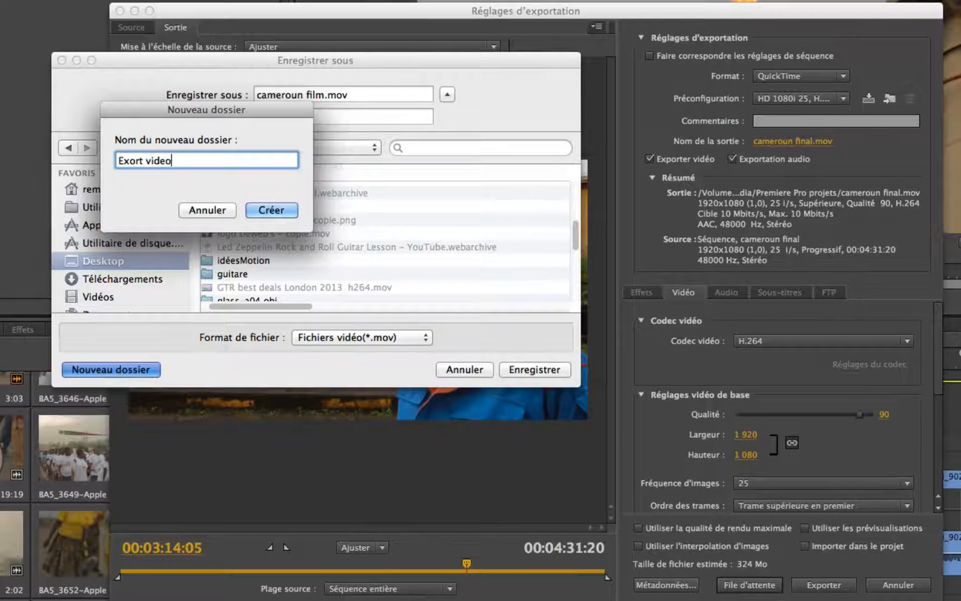
{"action": "left_click", "coordinate": [128, 160]}
{"action": "type", "text": "p"}
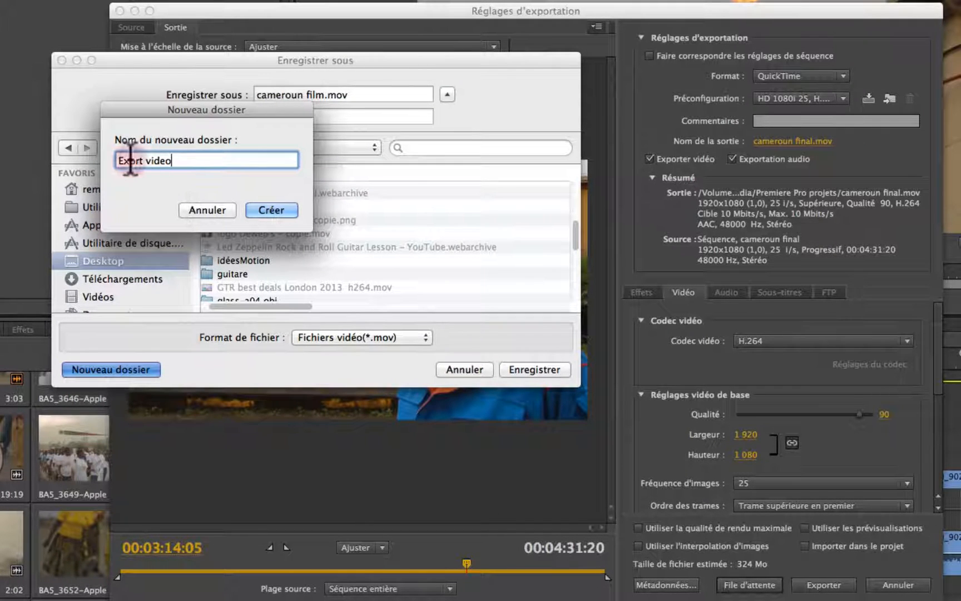
{"action": "type", "text": "p"}
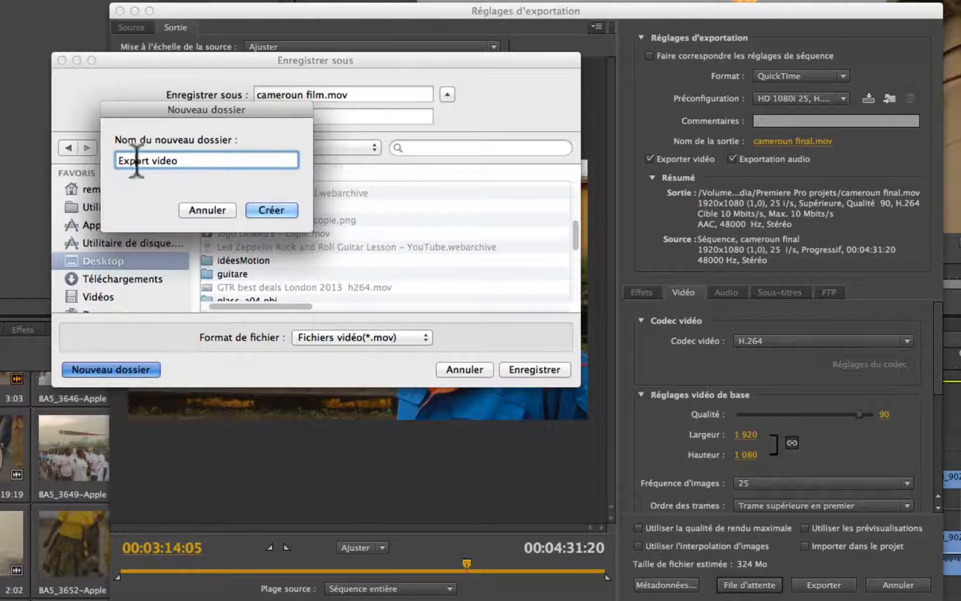
{"action": "left_click", "coordinate": [265, 214]}
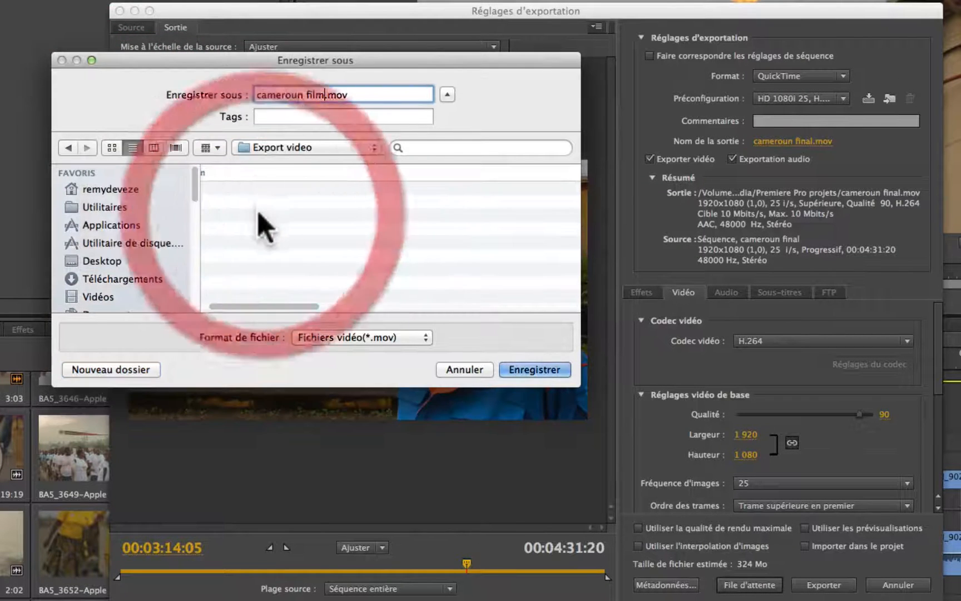
{"action": "left_click", "coordinate": [522, 368]}
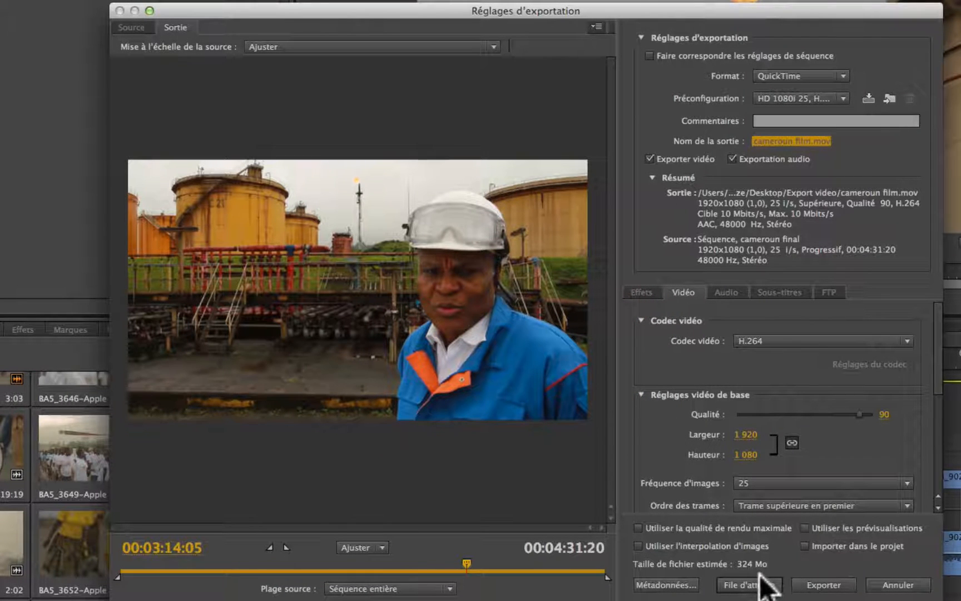
Step: Start exporting the sequence directly and cancel the encoding
{"action": "left_click", "coordinate": [818, 583]}
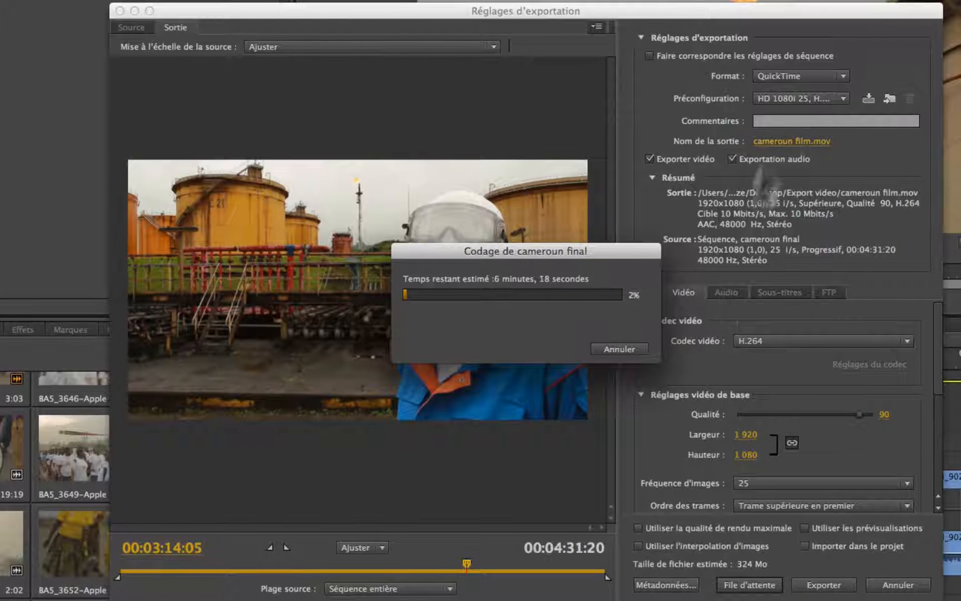
{"action": "left_click", "coordinate": [621, 347]}
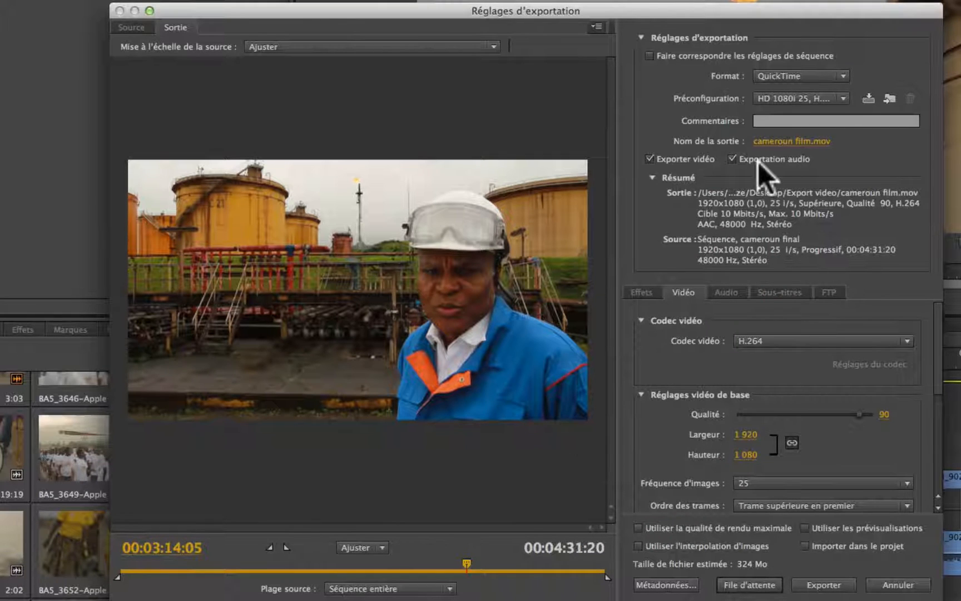
Step: Try the MPEG2-DVD format with the PAL DV Grand écran preset and the Adapter au fond source scaling
{"action": "left_click", "coordinate": [844, 76]}
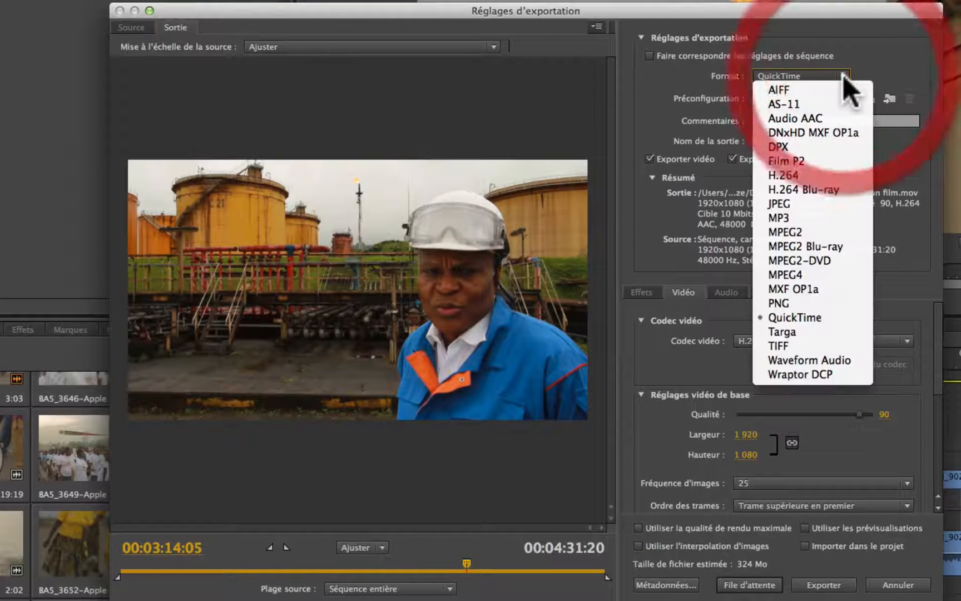
{"action": "left_click", "coordinate": [800, 261]}
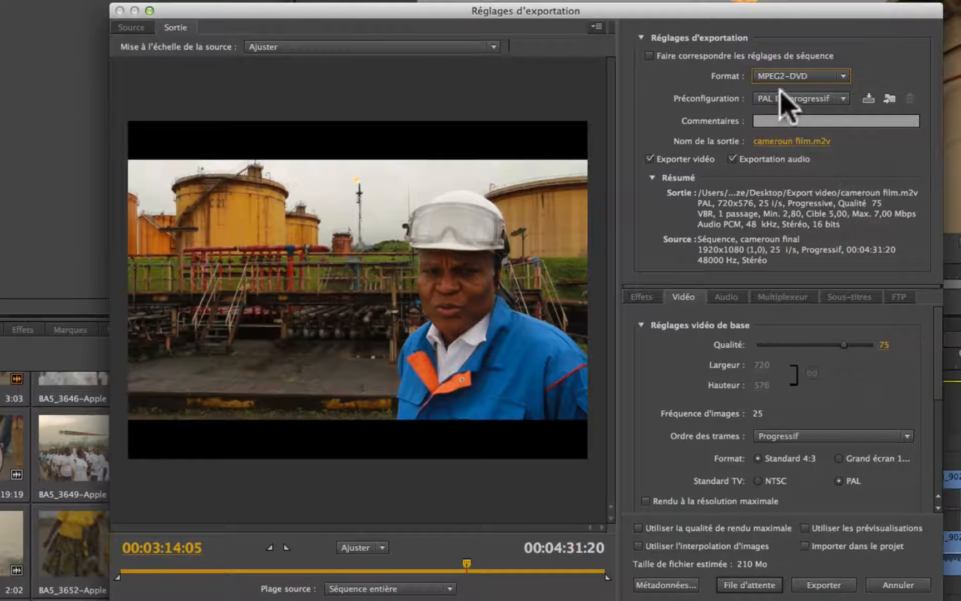
{"action": "left_click", "coordinate": [843, 99]}
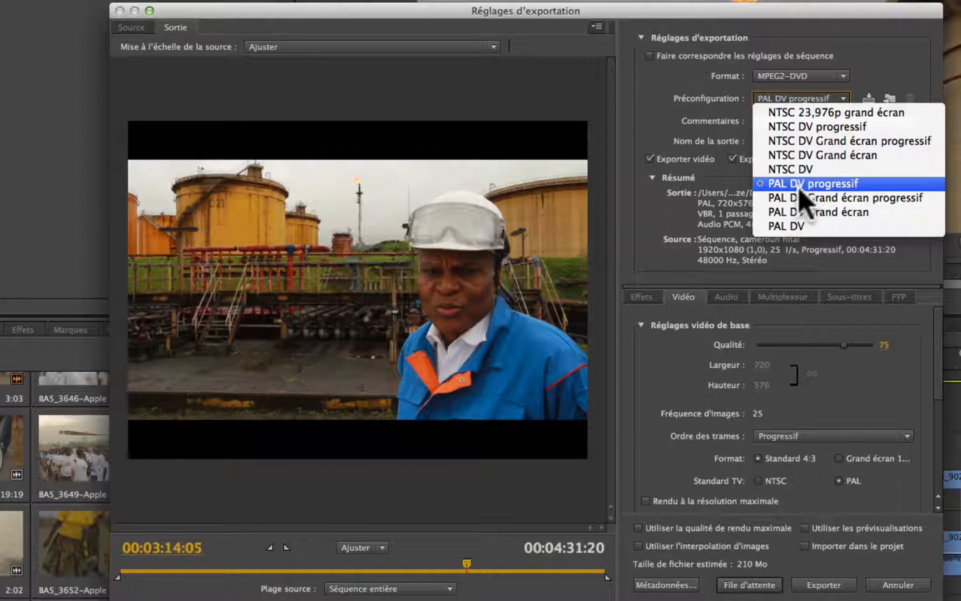
{"action": "left_click", "coordinate": [798, 214]}
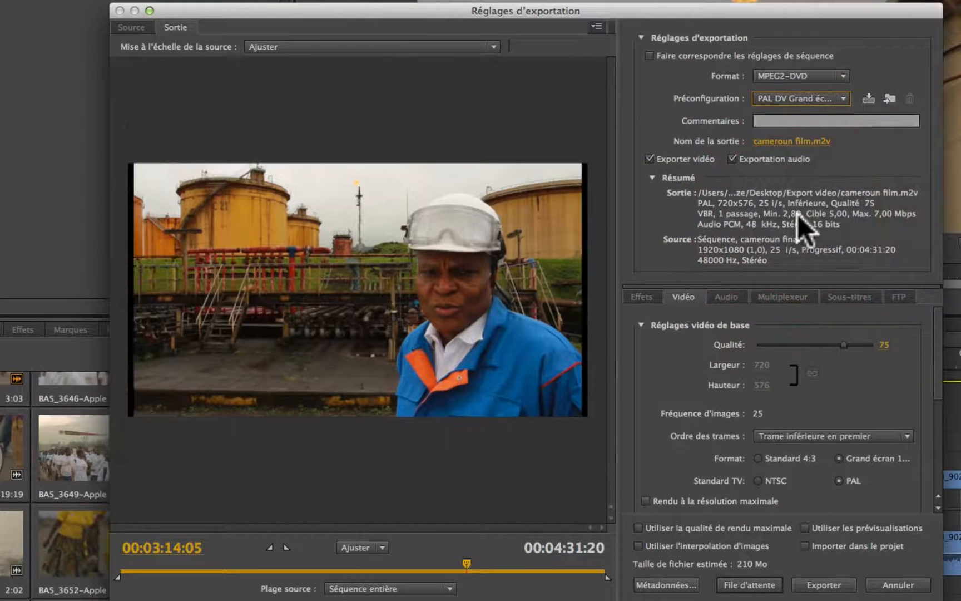
{"action": "left_click", "coordinate": [329, 50]}
{"action": "left_click", "coordinate": [319, 91]}
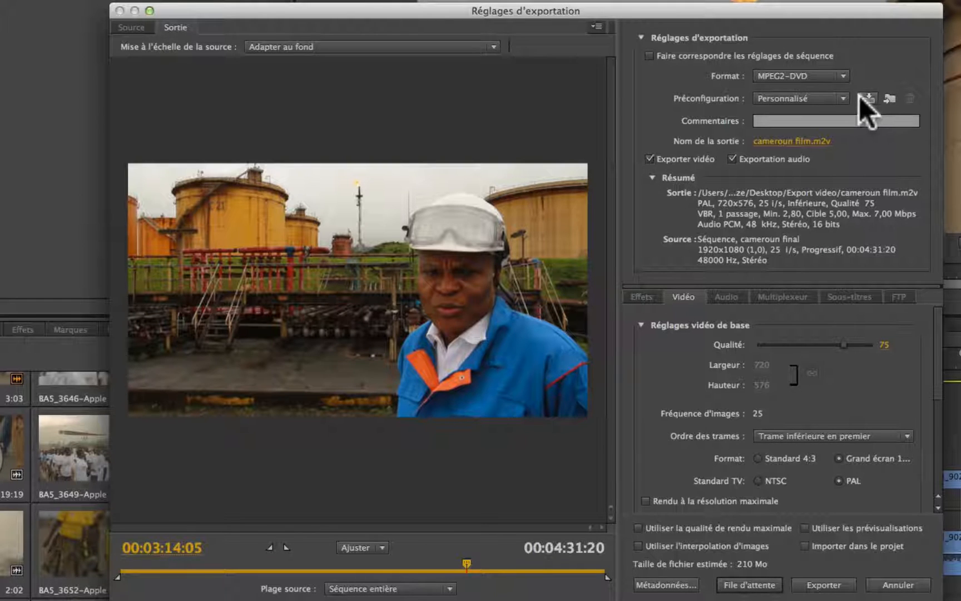
Step: Set the export format to QuickTime with the HD 1080i 25, H.264, AAC 48 kHz preset
{"action": "left_click", "coordinate": [845, 77]}
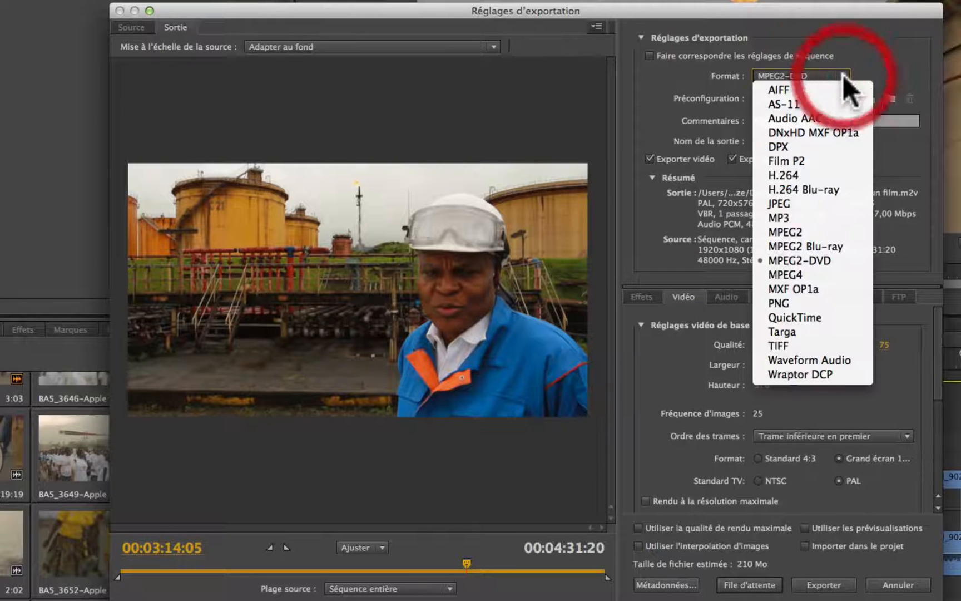
{"action": "left_click", "coordinate": [805, 318]}
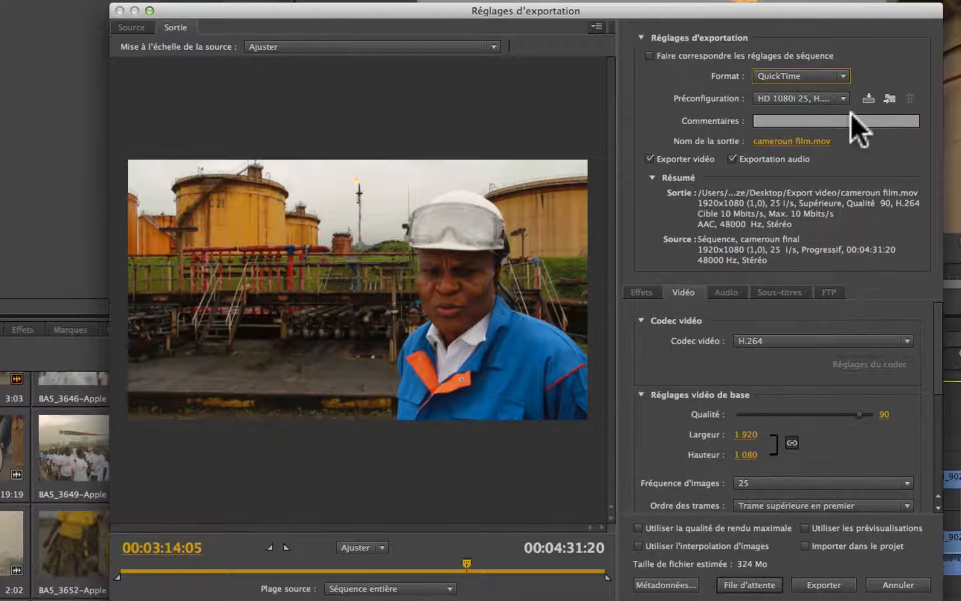
{"action": "left_click", "coordinate": [844, 100]}
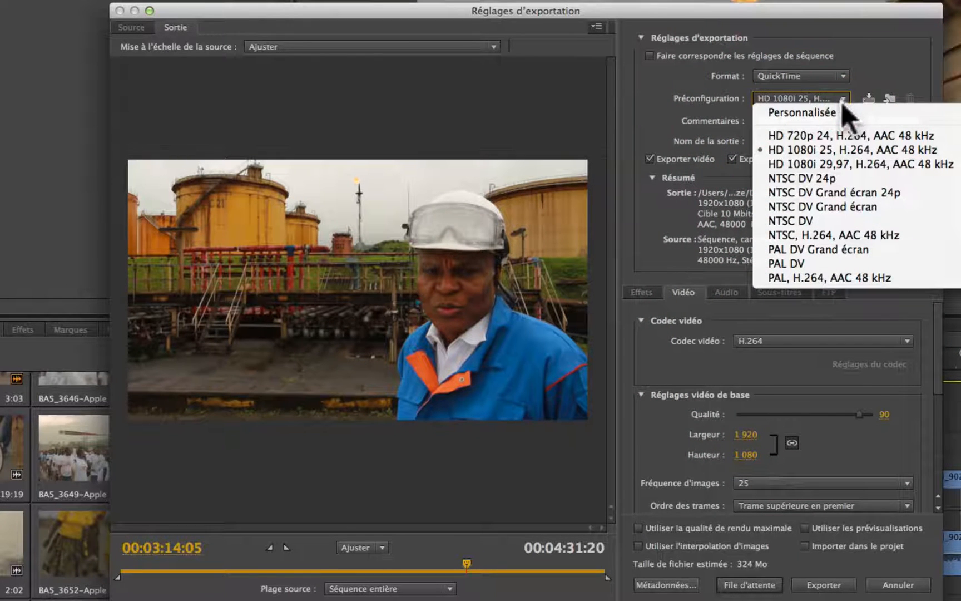
{"action": "left_click", "coordinate": [773, 150]}
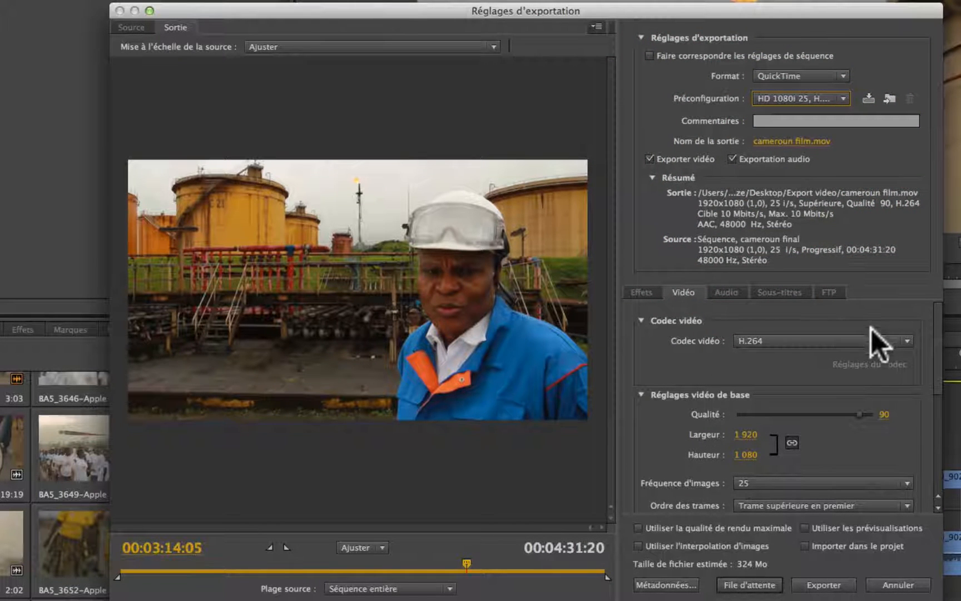
Step: Enable the Lumetri look effect on the export, trying Ignorer le blanchiment 1 and Cinématique 1 before applying Sépia
{"action": "left_click", "coordinate": [649, 288]}
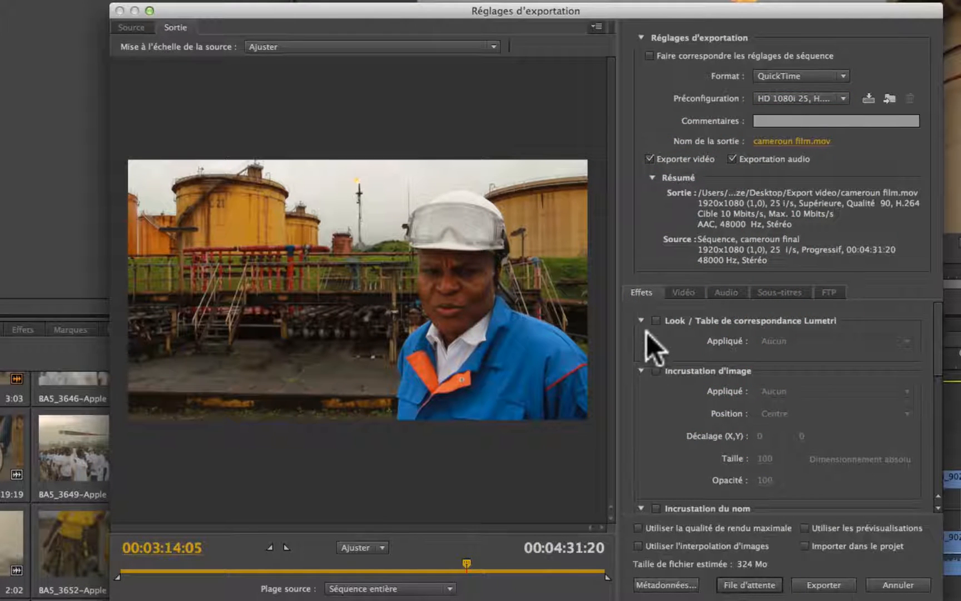
{"action": "left_click", "coordinate": [655, 320]}
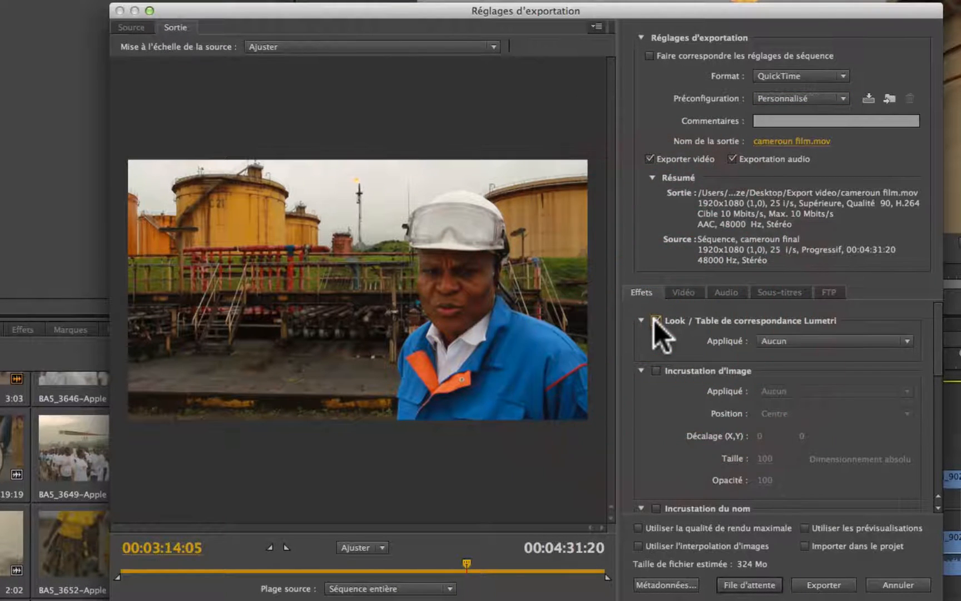
{"action": "left_click", "coordinate": [905, 340]}
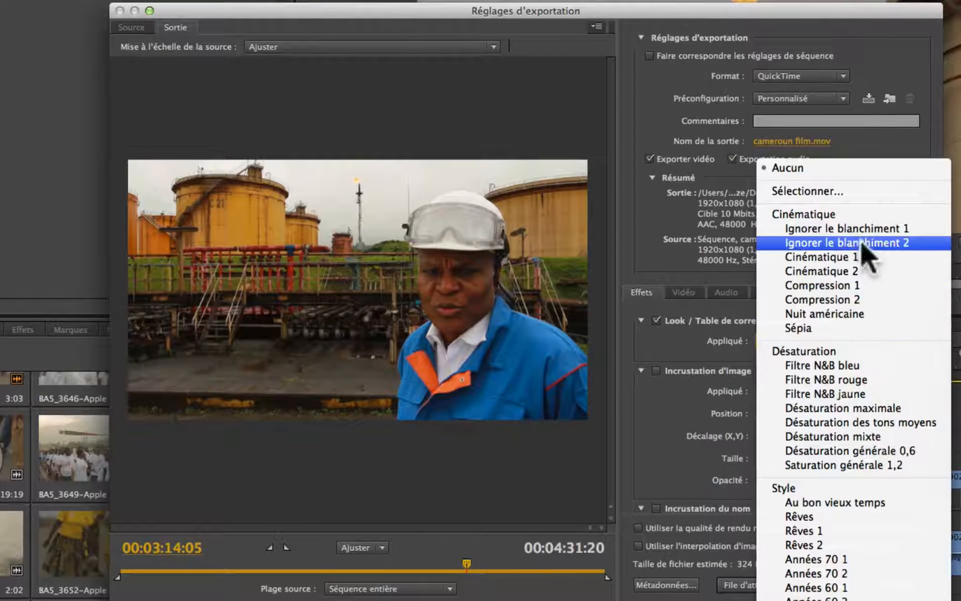
{"action": "left_click", "coordinate": [820, 208]}
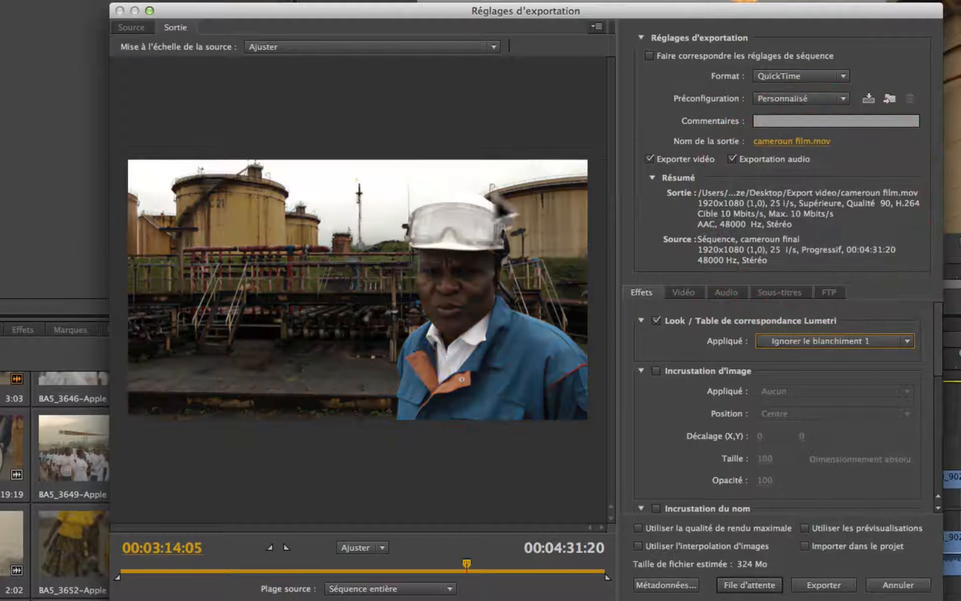
{"action": "left_click", "coordinate": [908, 340]}
{"action": "left_click", "coordinate": [853, 257]}
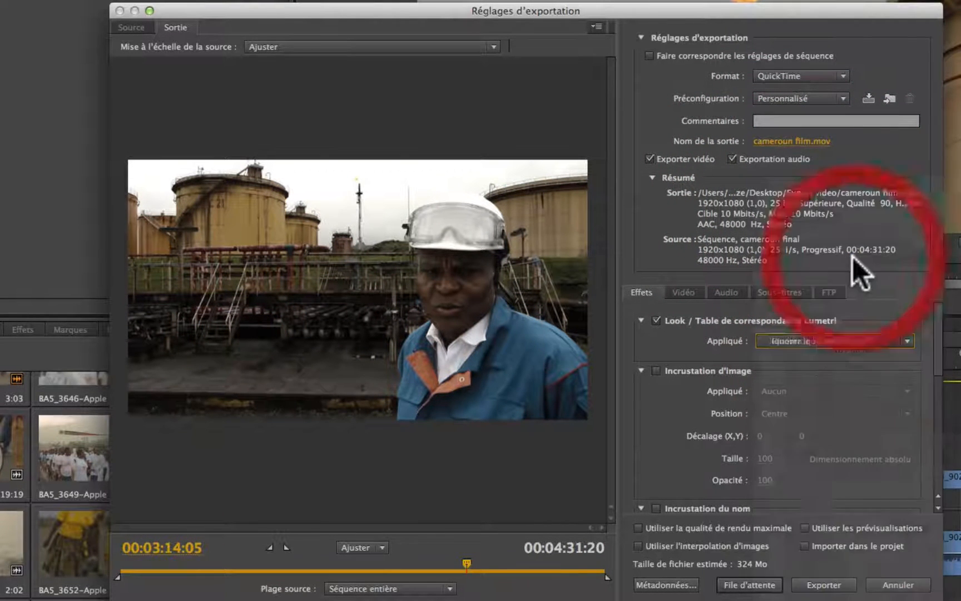
{"action": "left_click", "coordinate": [905, 341]}
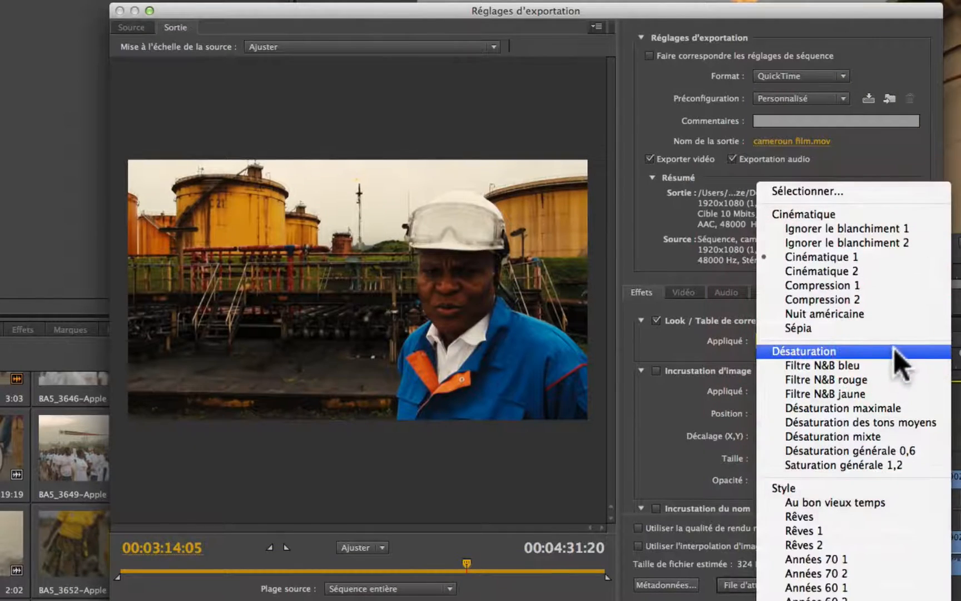
{"action": "left_click", "coordinate": [861, 328]}
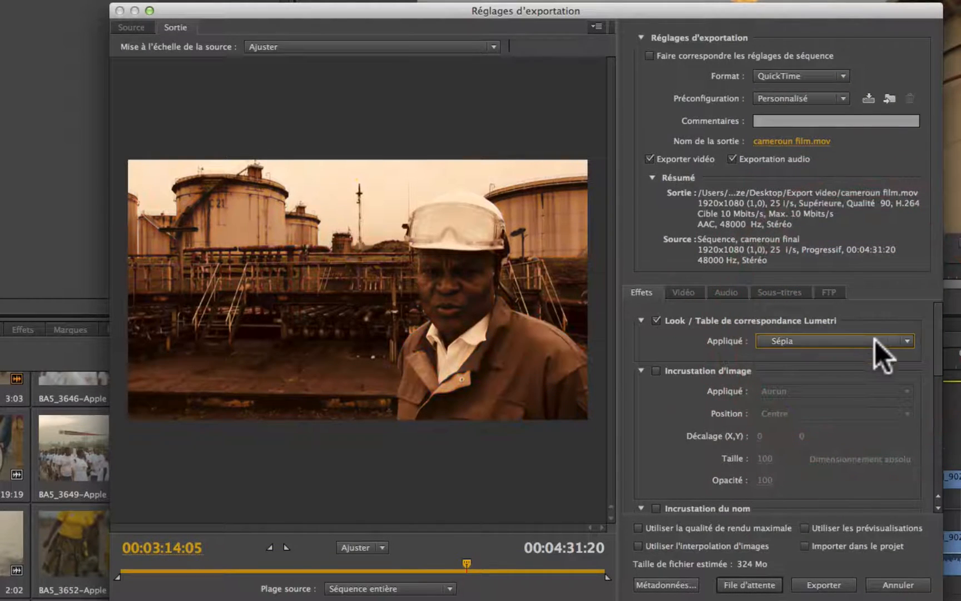
Step: Try the Filtre N&B rouge and Désaturation maximale Lumetri looks on the export
{"action": "left_click", "coordinate": [896, 339]}
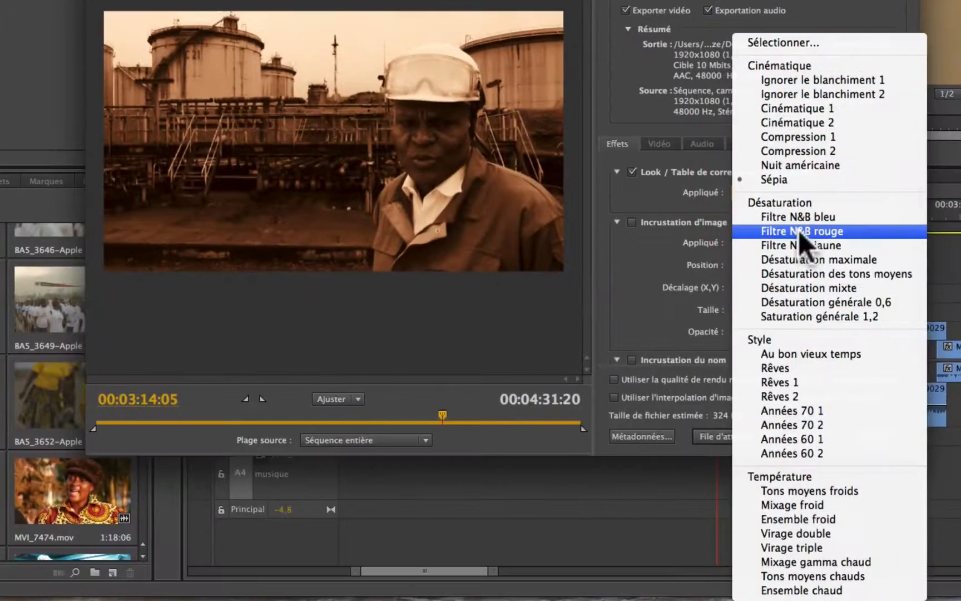
{"action": "left_click", "coordinate": [799, 230]}
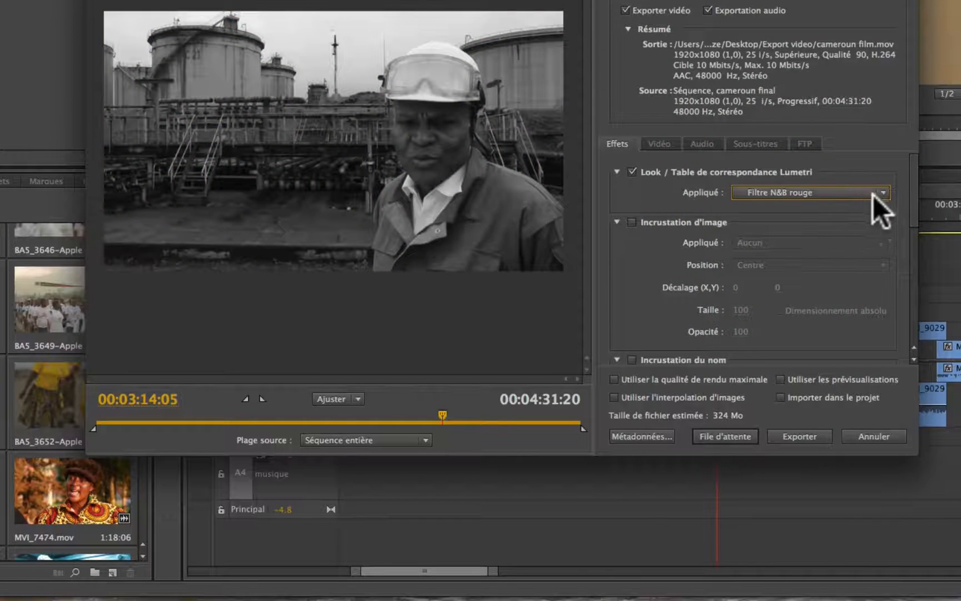
{"action": "left_click", "coordinate": [876, 193]}
{"action": "left_click", "coordinate": [824, 257]}
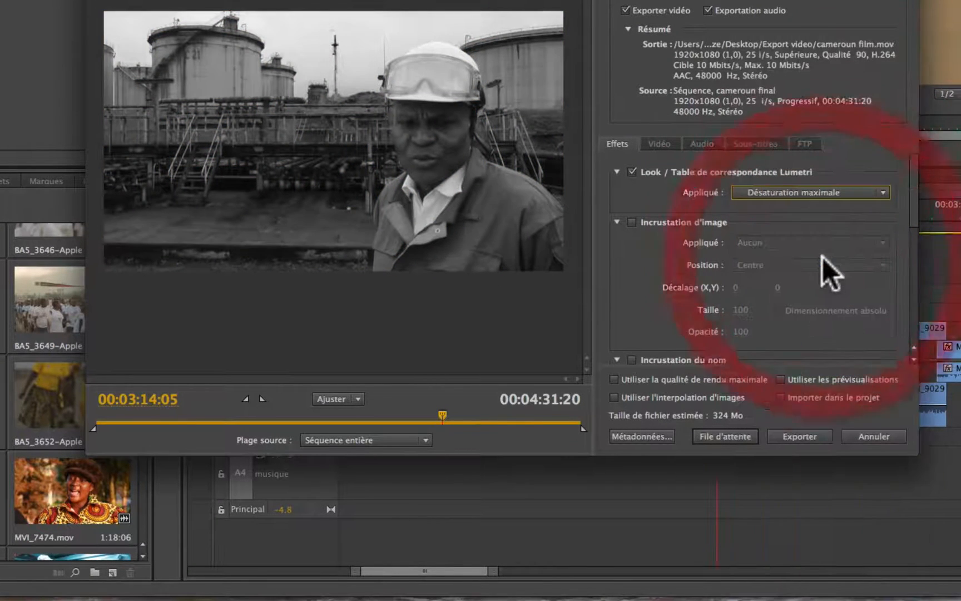
Step: Try the Style looks Au bon vieux temps, Rêves and Rêves 2 for the Lumetri effect
{"action": "left_click", "coordinate": [880, 194]}
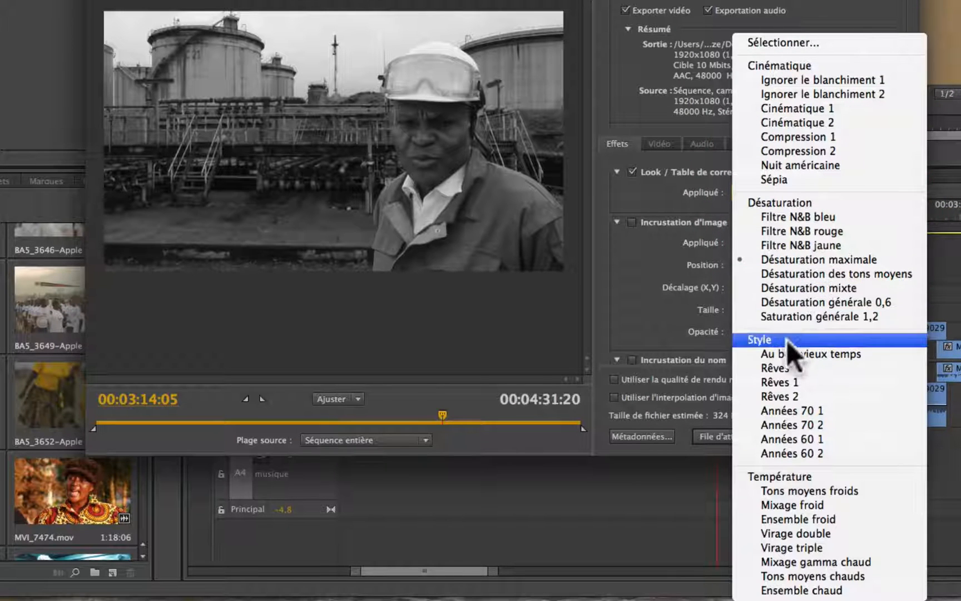
{"action": "left_click", "coordinate": [781, 356]}
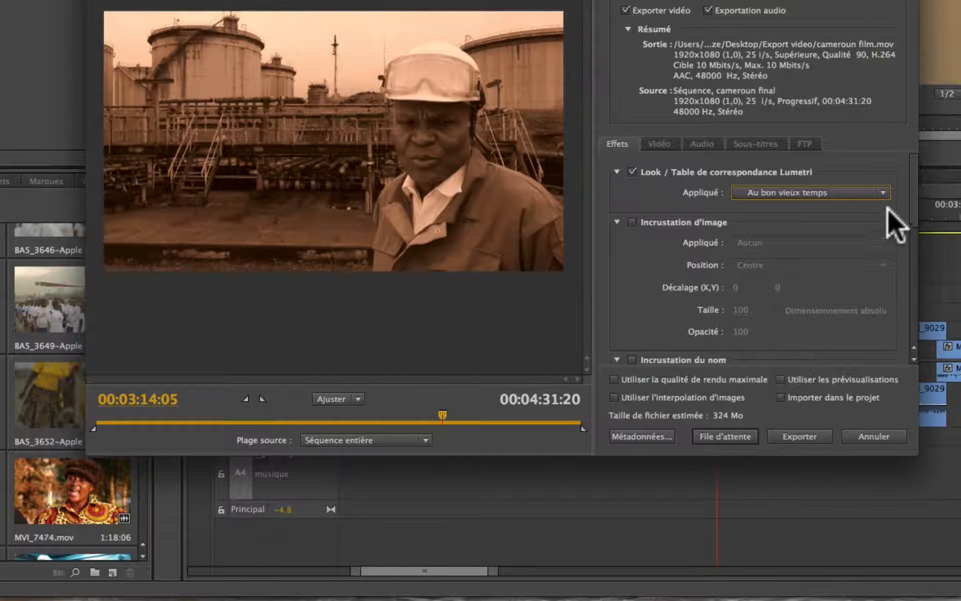
{"action": "left_click", "coordinate": [885, 192]}
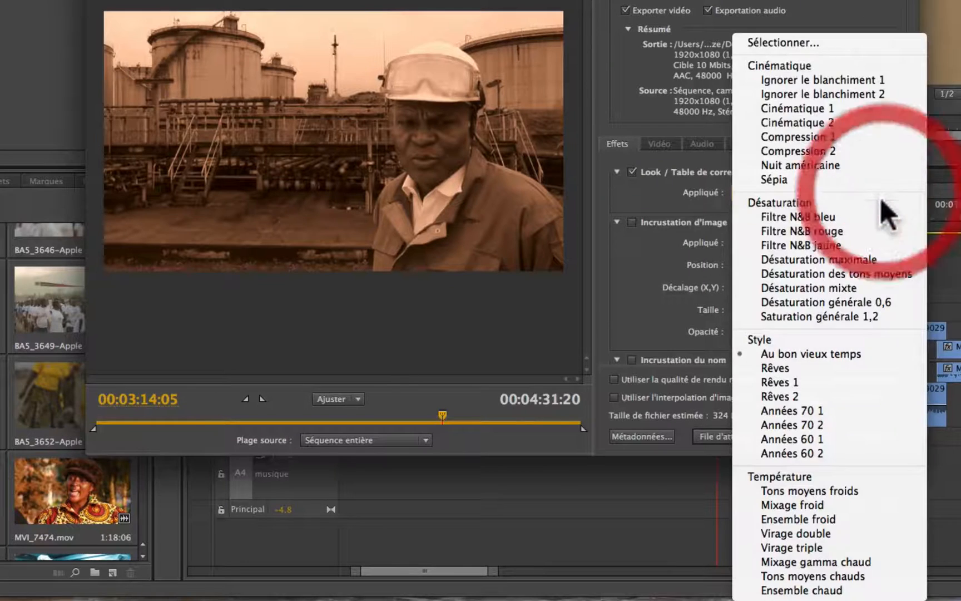
{"action": "left_click", "coordinate": [794, 368]}
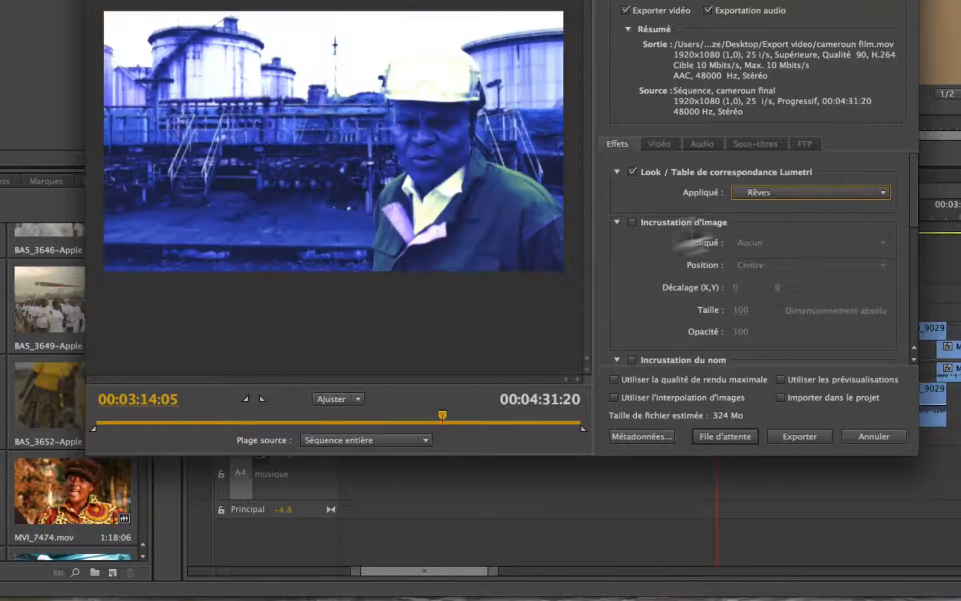
{"action": "left_click", "coordinate": [888, 189]}
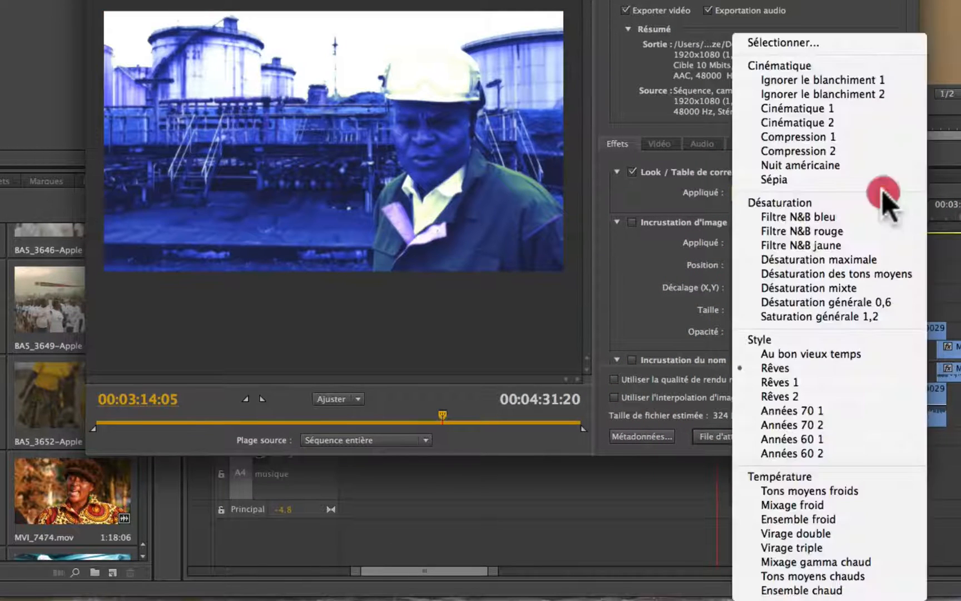
{"action": "left_click", "coordinate": [810, 393]}
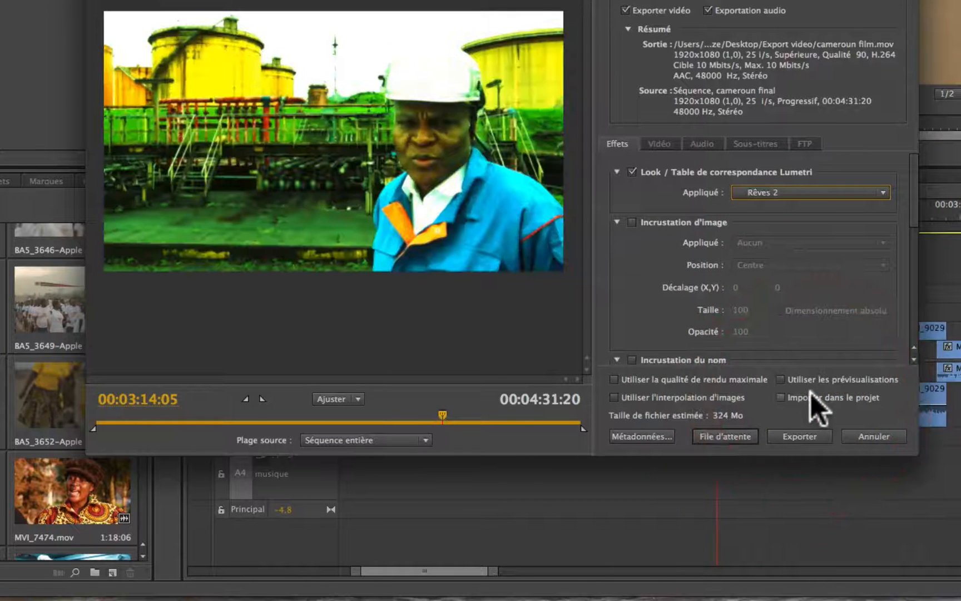
Step: Try the Température looks Tons moyens froids, Ensemble froid, Virage triple and Ensemble chaud for the Lumetri effect
{"action": "left_click", "coordinate": [883, 194]}
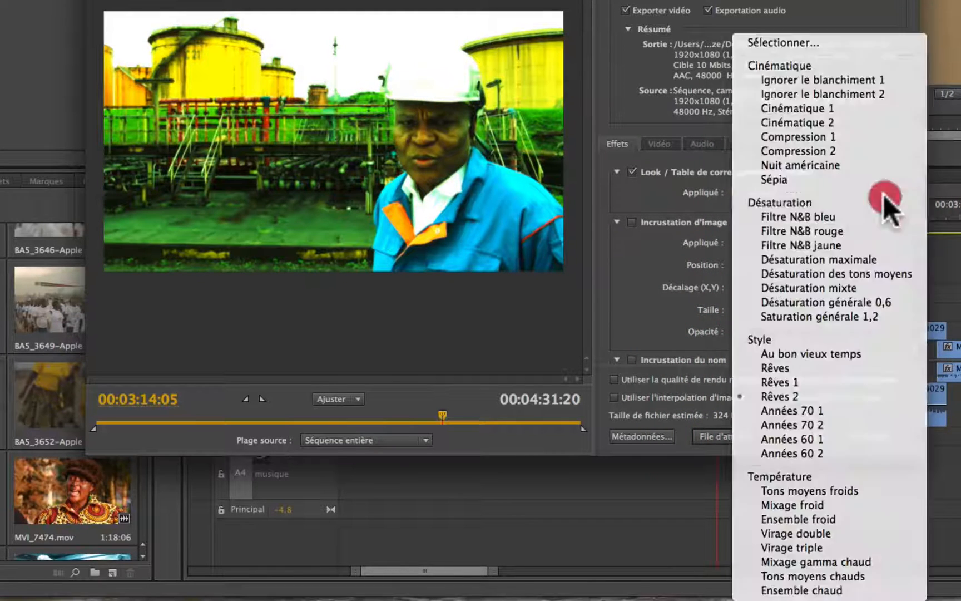
{"action": "left_click", "coordinate": [793, 492]}
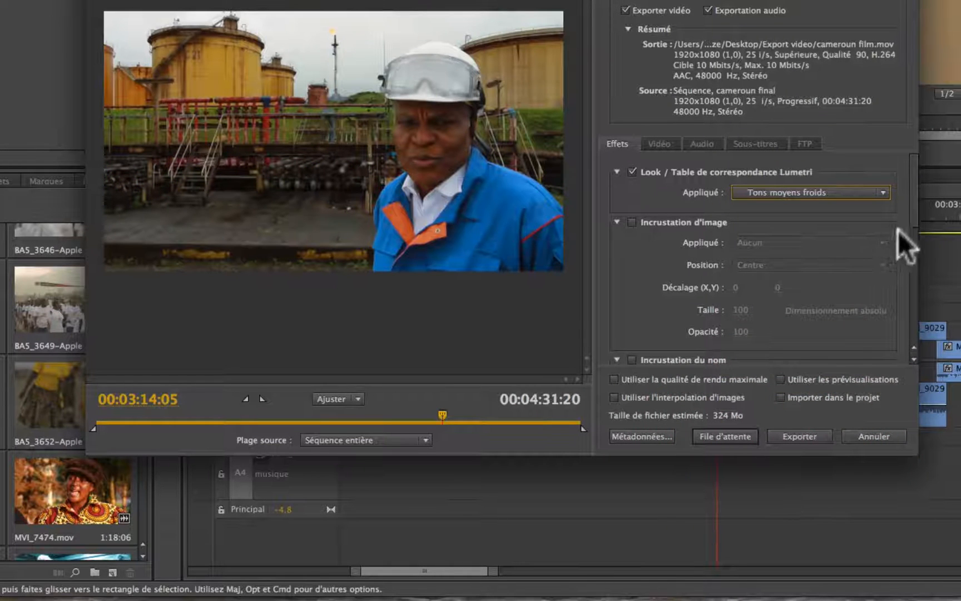
{"action": "left_click", "coordinate": [884, 191]}
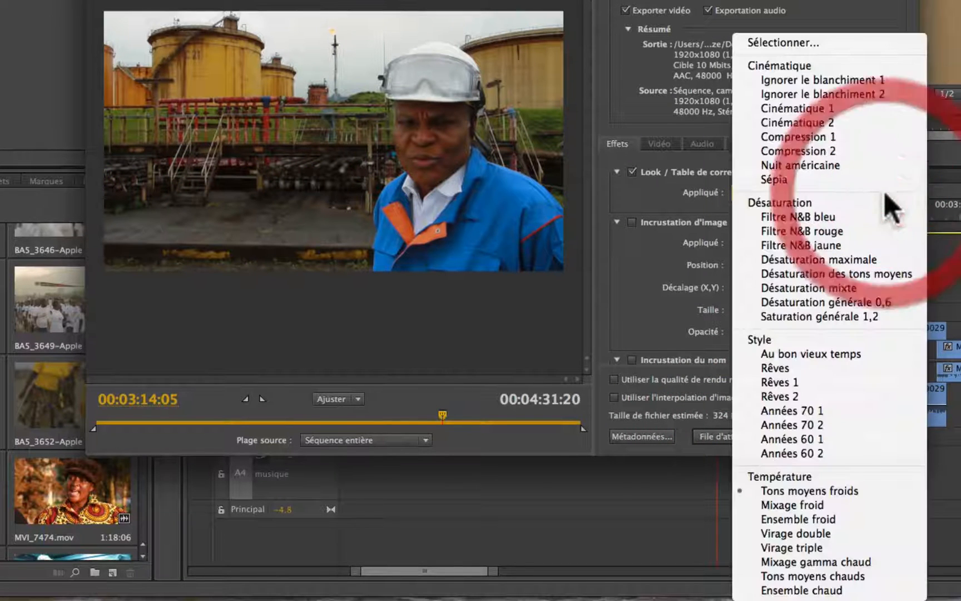
{"action": "left_click", "coordinate": [818, 516]}
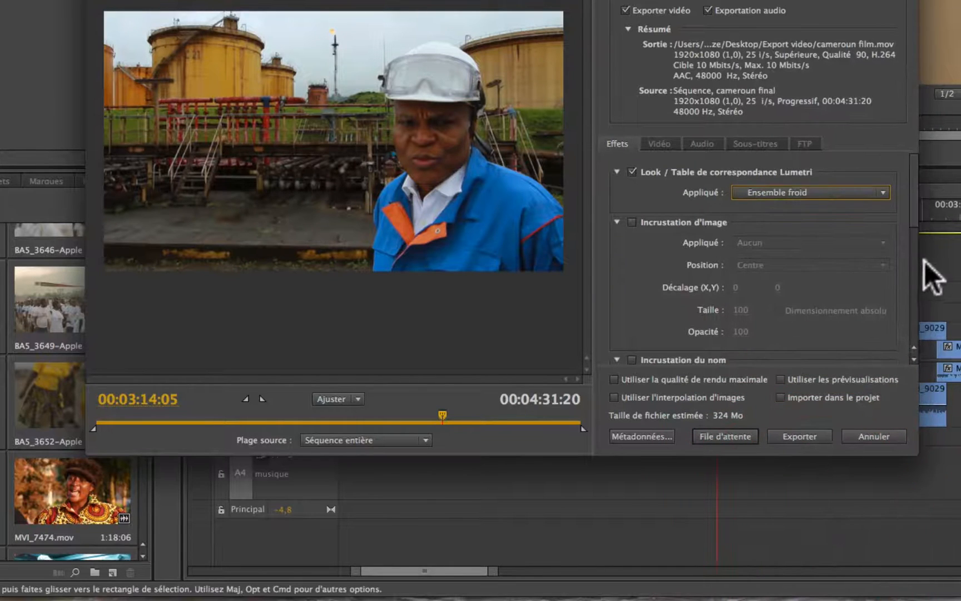
{"action": "left_click", "coordinate": [880, 190]}
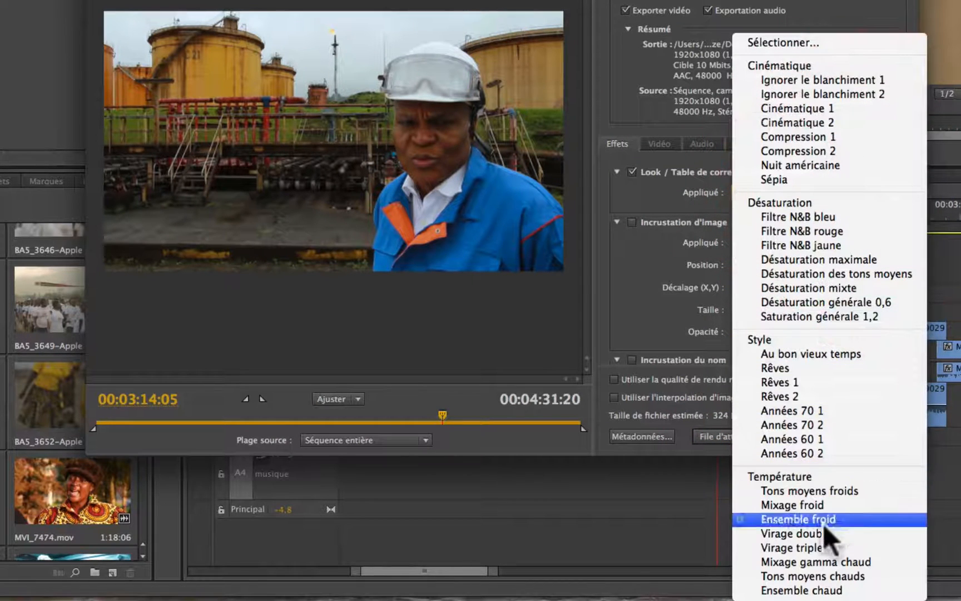
{"action": "left_click", "coordinate": [820, 540]}
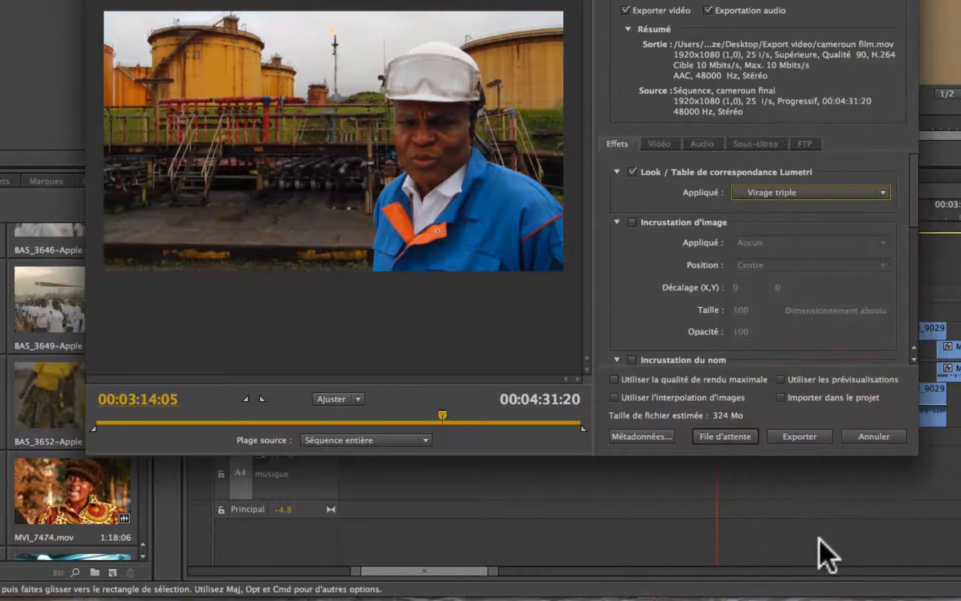
{"action": "left_click", "coordinate": [887, 192]}
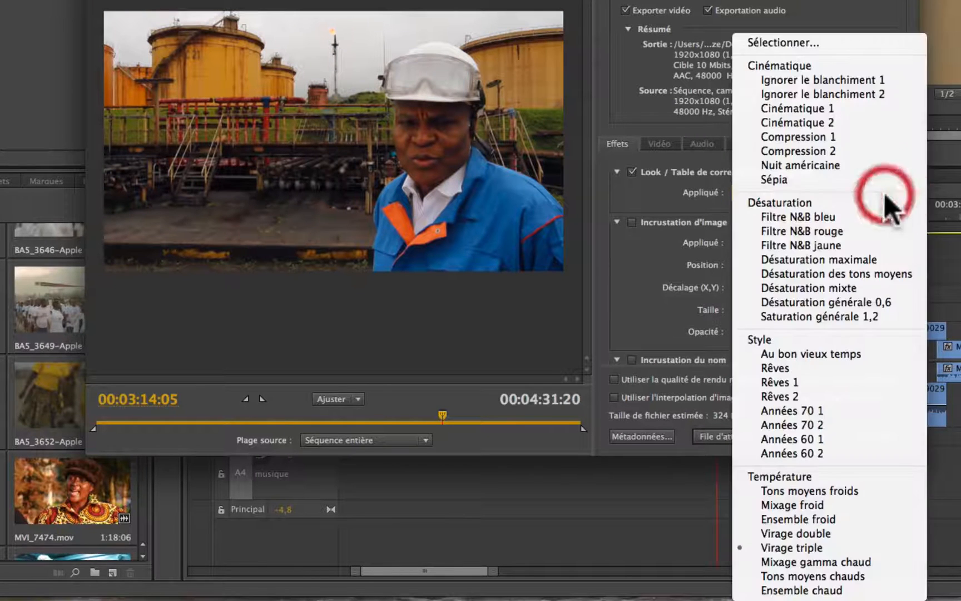
{"action": "left_click", "coordinate": [788, 594]}
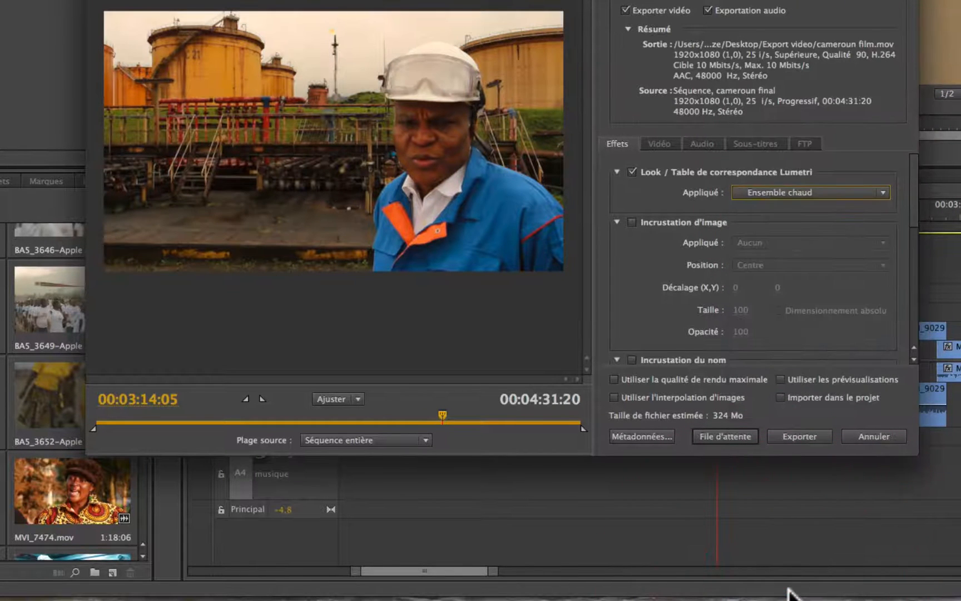
Step: Set the Lumetri look to Ensemble froid and disable the Lumetri effect on the export
{"action": "left_click", "coordinate": [878, 193]}
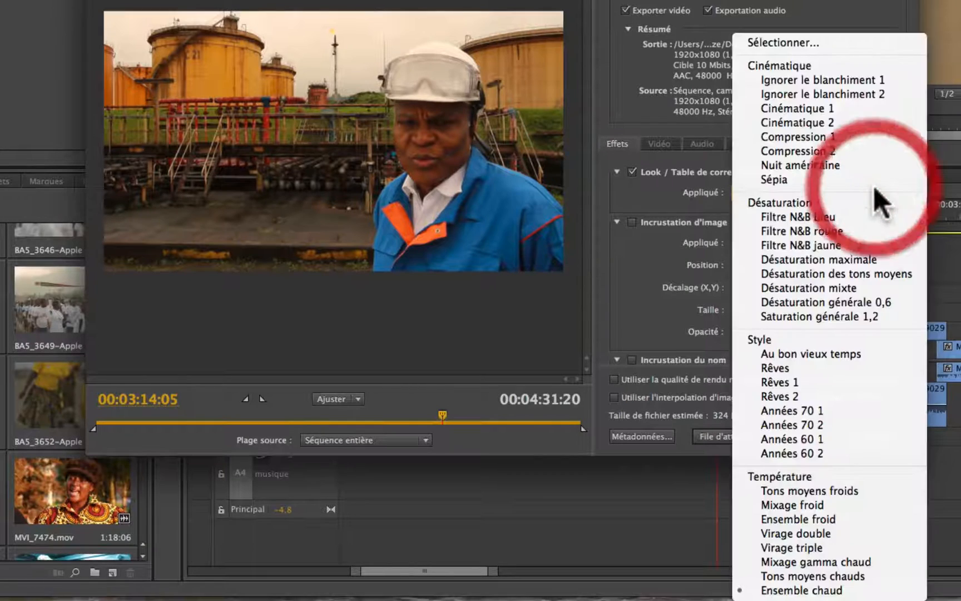
{"action": "left_click", "coordinate": [690, 206]}
{"action": "left_click", "coordinate": [879, 192]}
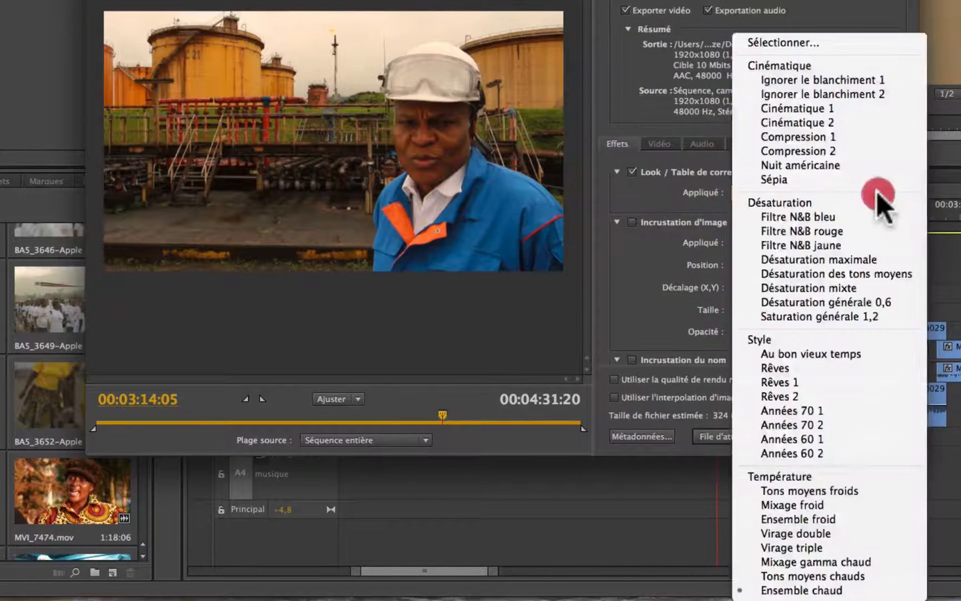
{"action": "left_click", "coordinate": [818, 520]}
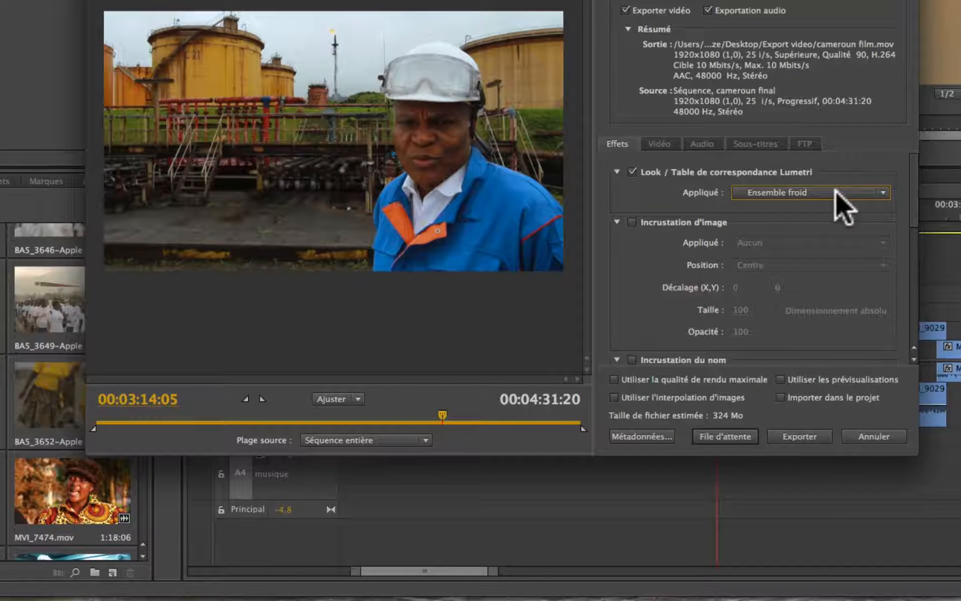
{"action": "left_click", "coordinate": [631, 171]}
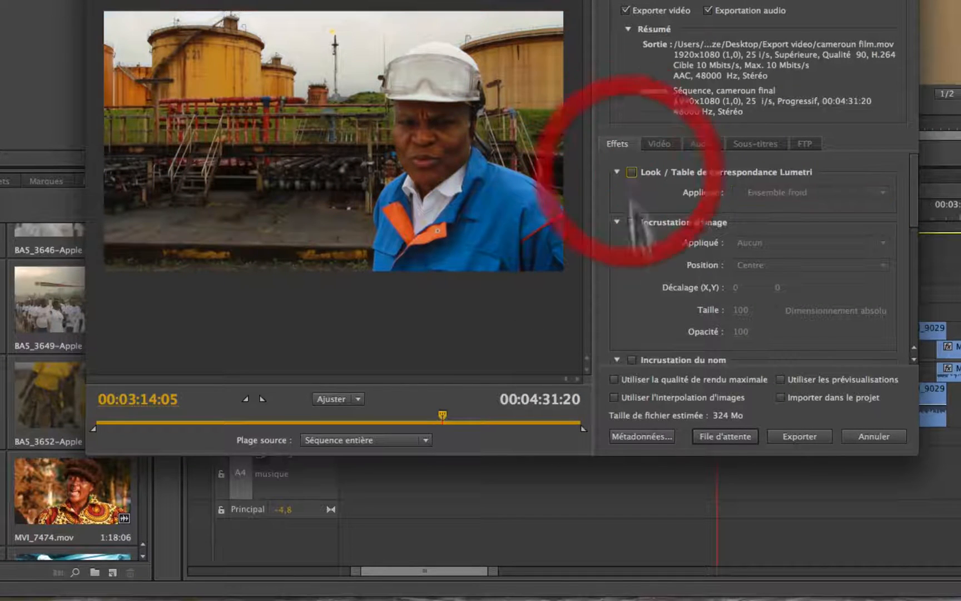
Step: Enable the image overlay (Incrustation d'image) and load "logo Deweb's (fcp1) – copie.png" from the Desktop
{"action": "left_click", "coordinate": [631, 221]}
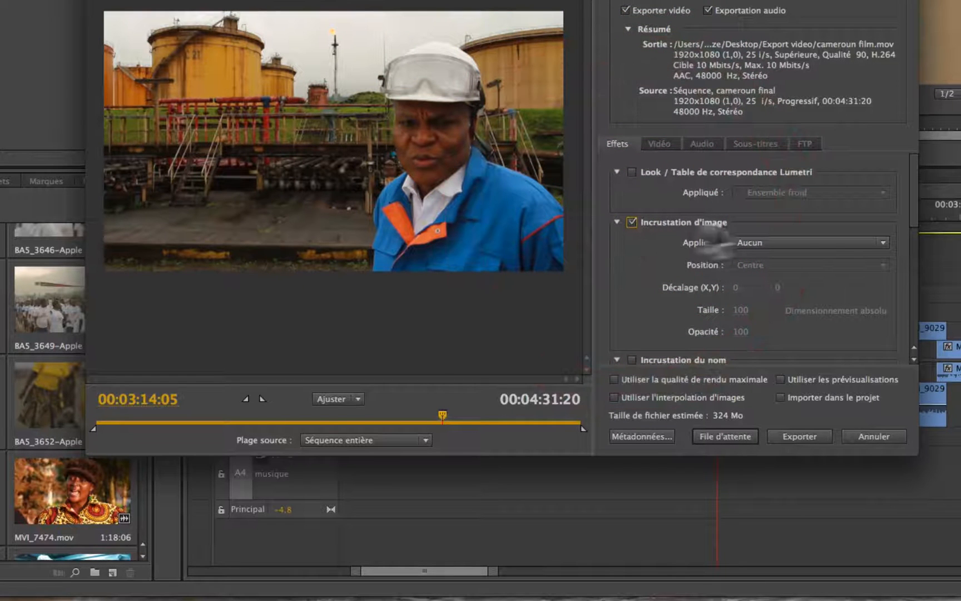
{"action": "left_click", "coordinate": [871, 243]}
{"action": "left_click", "coordinate": [768, 281]}
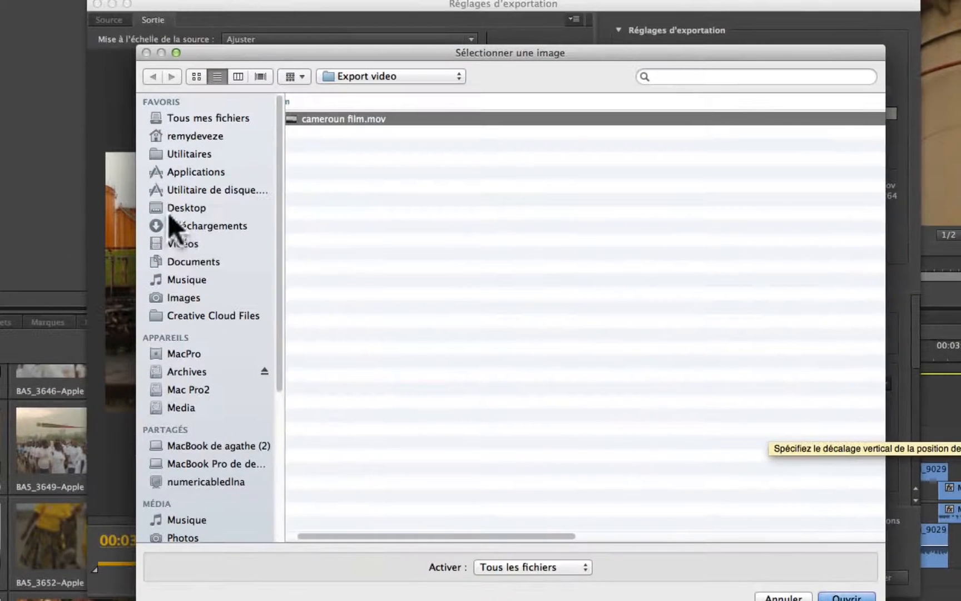
{"action": "left_click", "coordinate": [172, 208]}
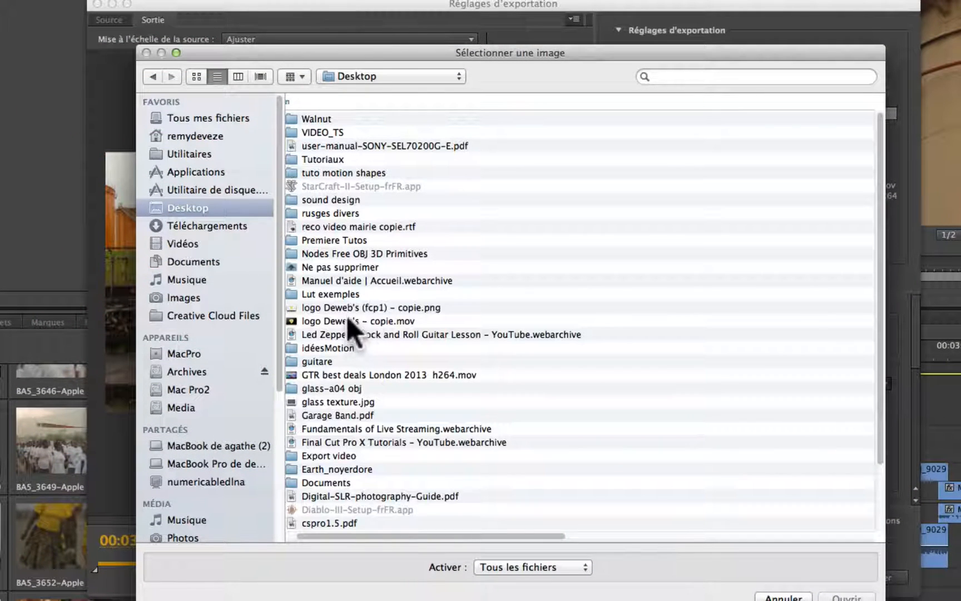
{"action": "left_click", "coordinate": [344, 309]}
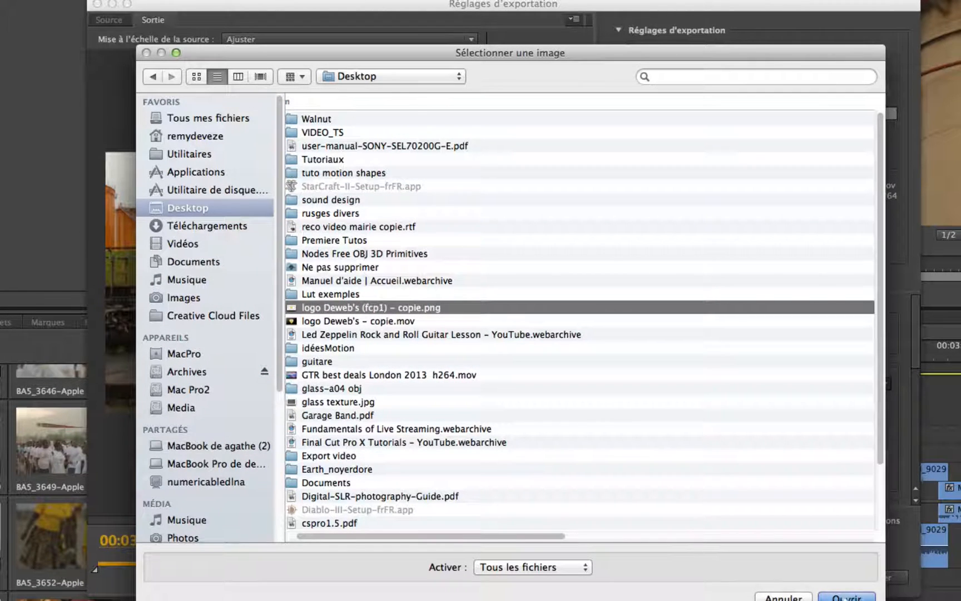
{"action": "left_click", "coordinate": [845, 597]}
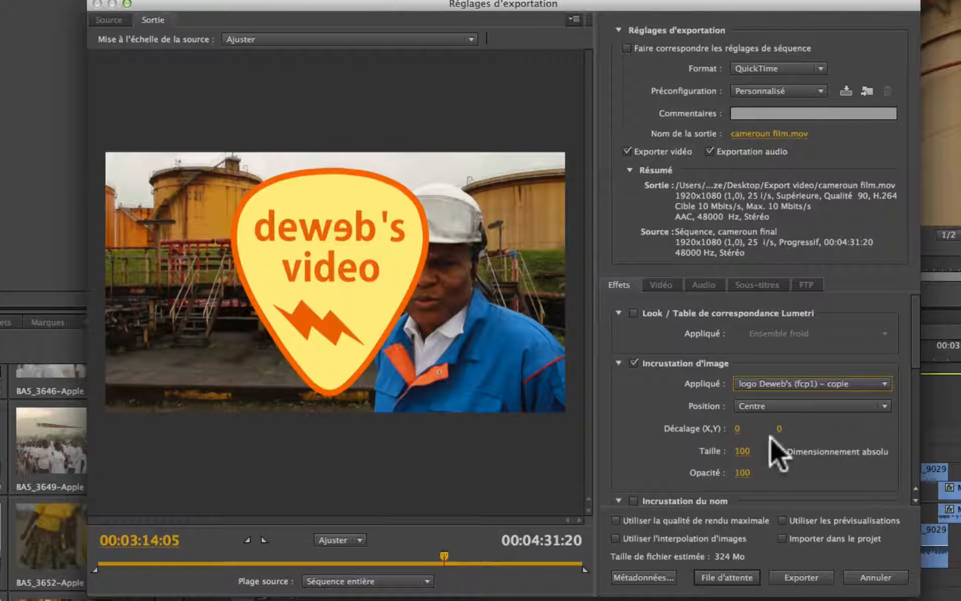
Step: Reduce the logo overlay's size to 23 and set its position to En haut, à gauche
{"action": "left_click_drag", "start_coordinate": [742, 451], "coordinate": [668, 453]}
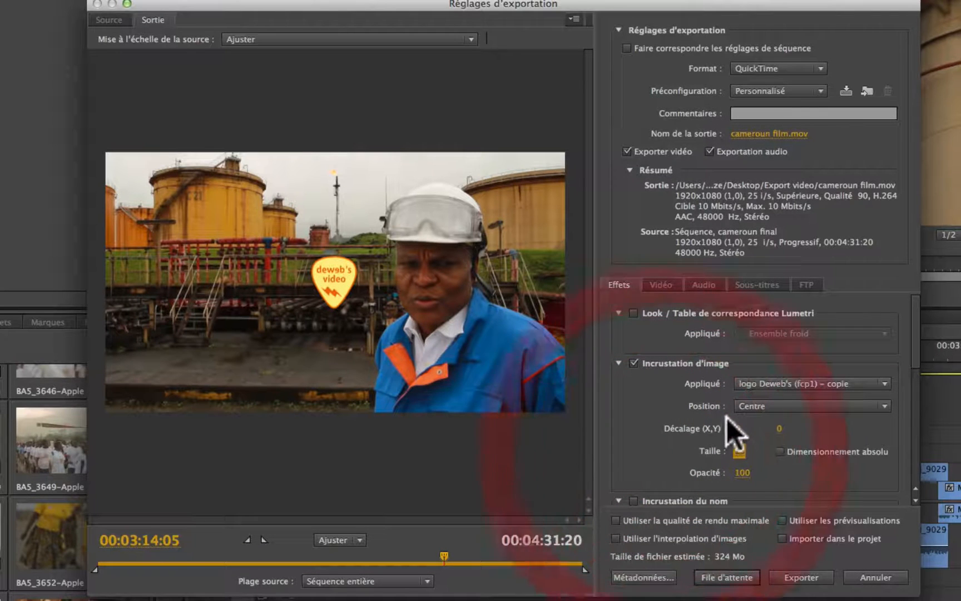
{"action": "left_click", "coordinate": [793, 404]}
{"action": "left_click", "coordinate": [801, 421]}
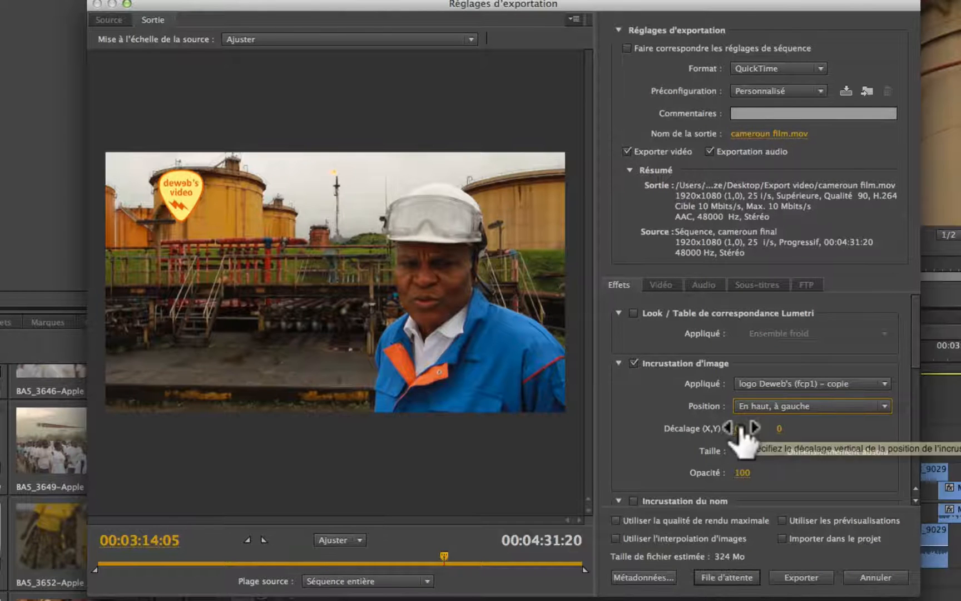
Step: Set the logo overlay's horizontal offset to -124, its size to 25 and its opacity to 79
{"action": "left_click", "coordinate": [721, 430]}
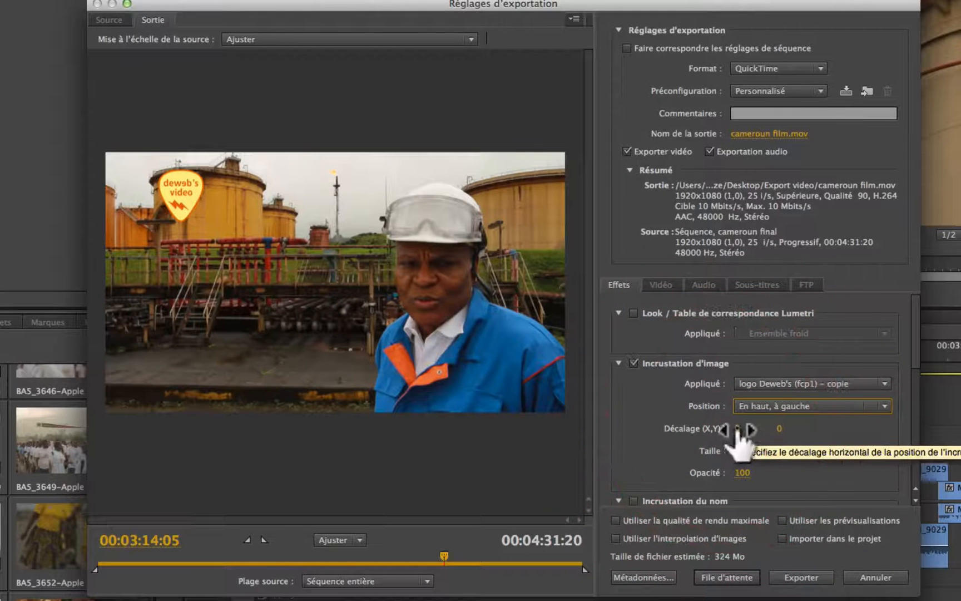
{"action": "left_click_drag", "start_coordinate": [727, 429], "coordinate": [678, 430]}
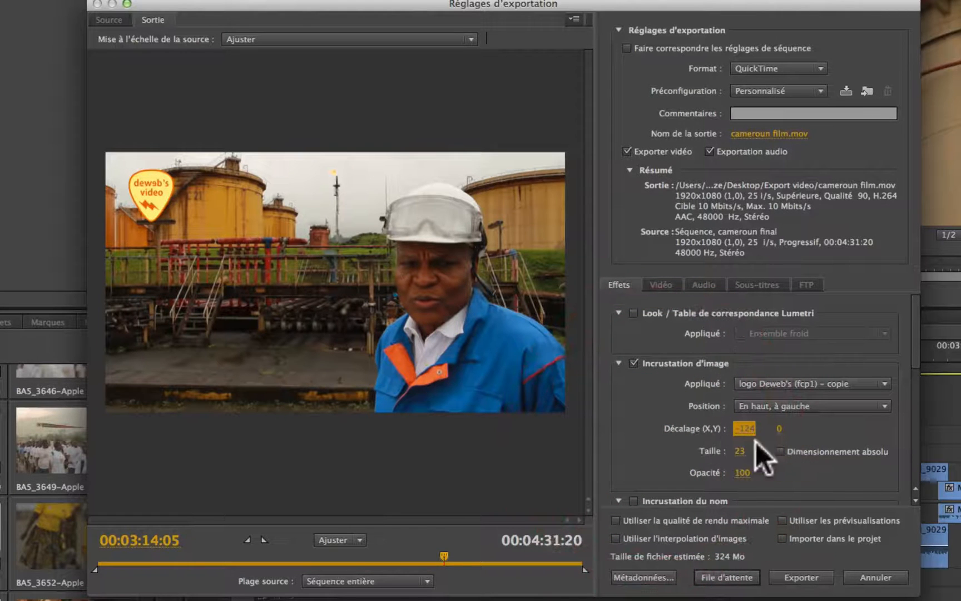
{"action": "left_click_drag", "start_coordinate": [741, 451], "coordinate": [726, 474]}
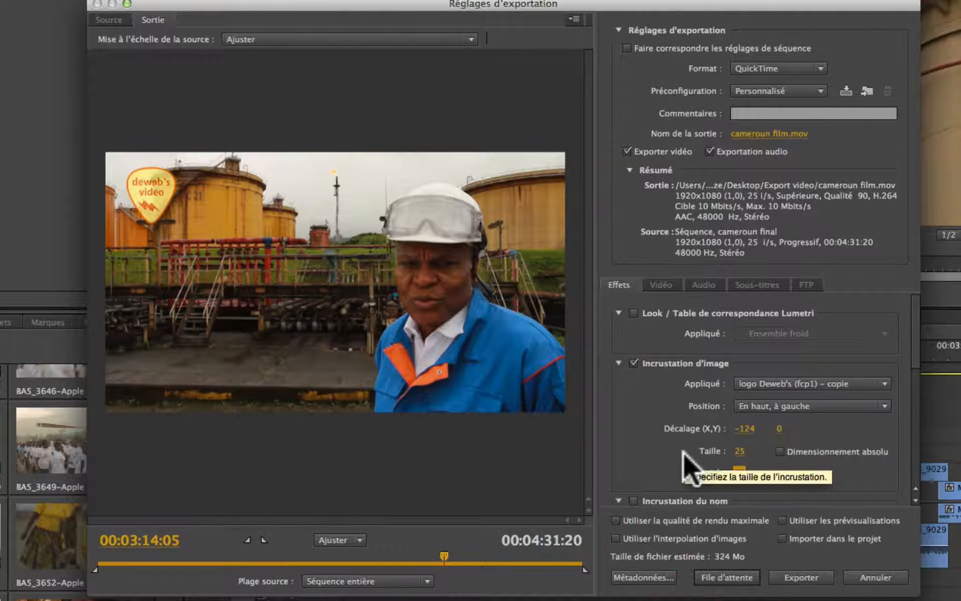
{"action": "left_click", "coordinate": [740, 472]}
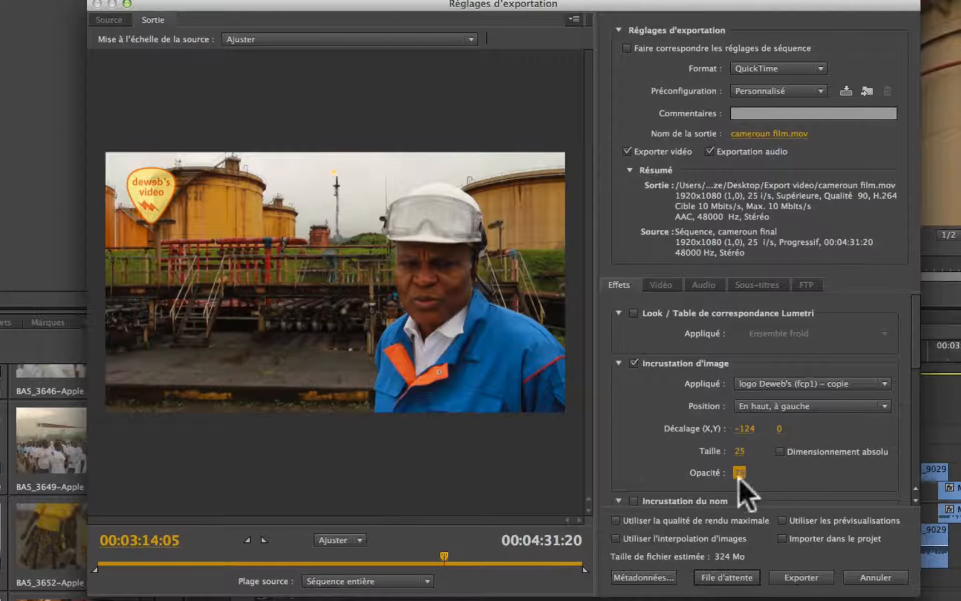
Step: Enable the name overlay (Incrustation du nom) and enter the prefix "versionde travaik"
{"action": "left_click", "coordinate": [634, 501]}
{"action": "scroll", "coordinate": [786, 339], "scroll_direction": "down", "scroll_amount": 3}
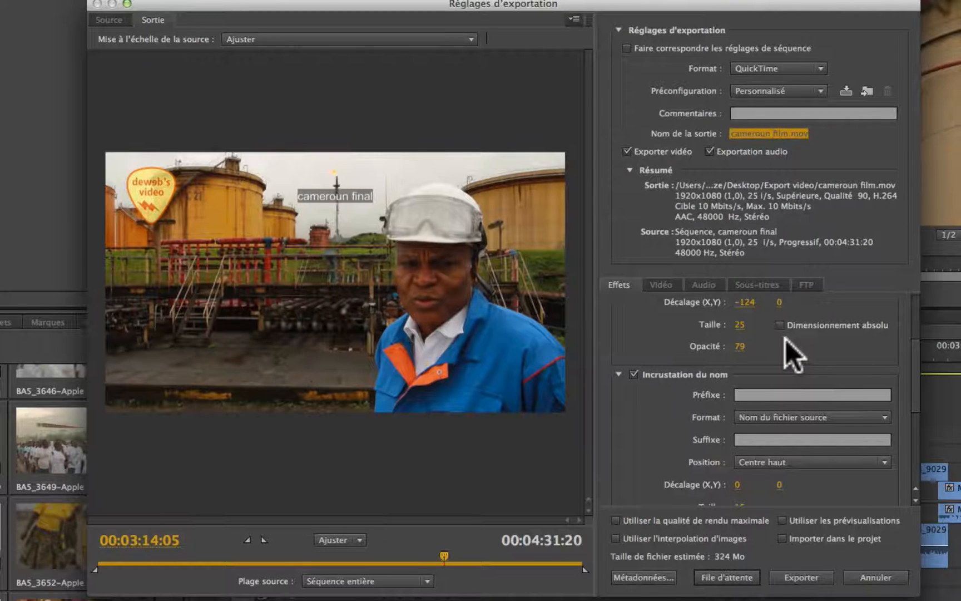
{"action": "scroll", "coordinate": [786, 339], "scroll_direction": "down", "scroll_amount": 1}
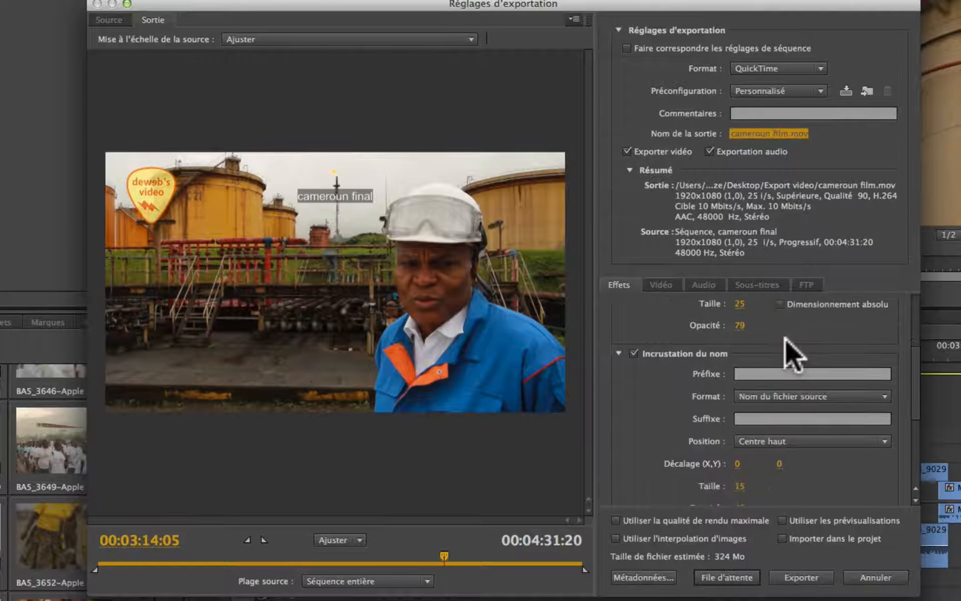
{"action": "left_click", "coordinate": [761, 374]}
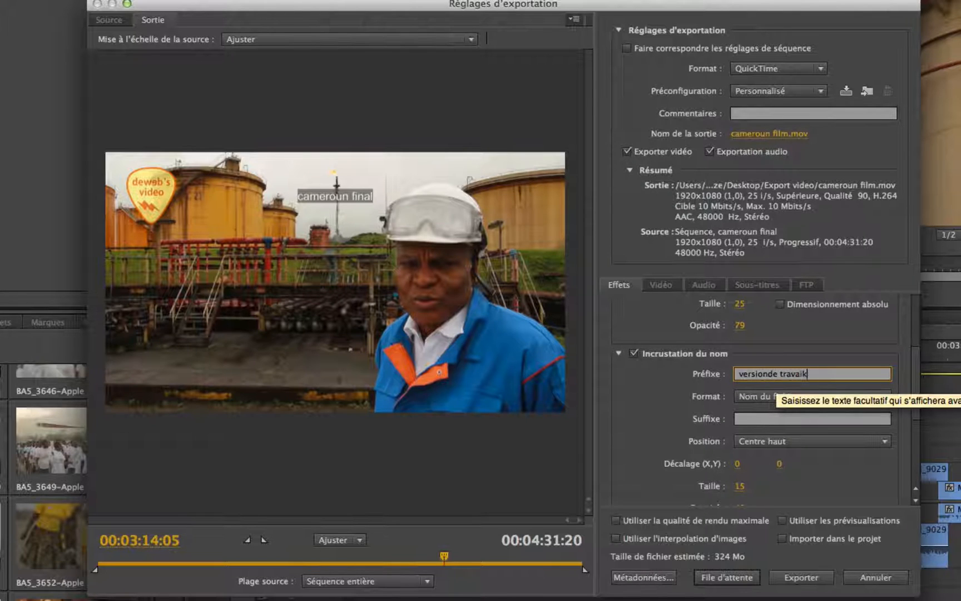
{"action": "scroll", "coordinate": [662, 415], "scroll_direction": "up", "scroll_amount": 1}
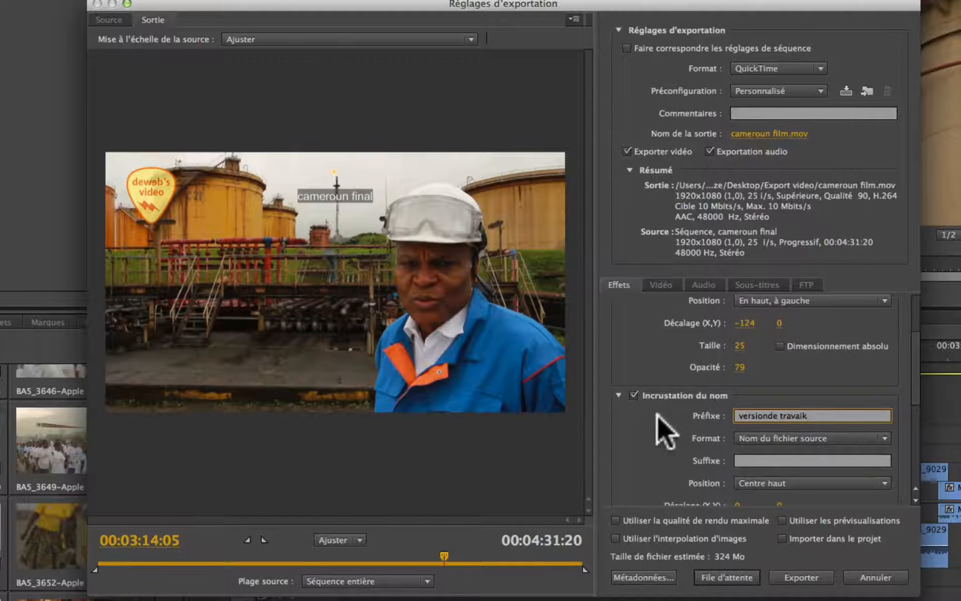
{"action": "left_click", "coordinate": [658, 418]}
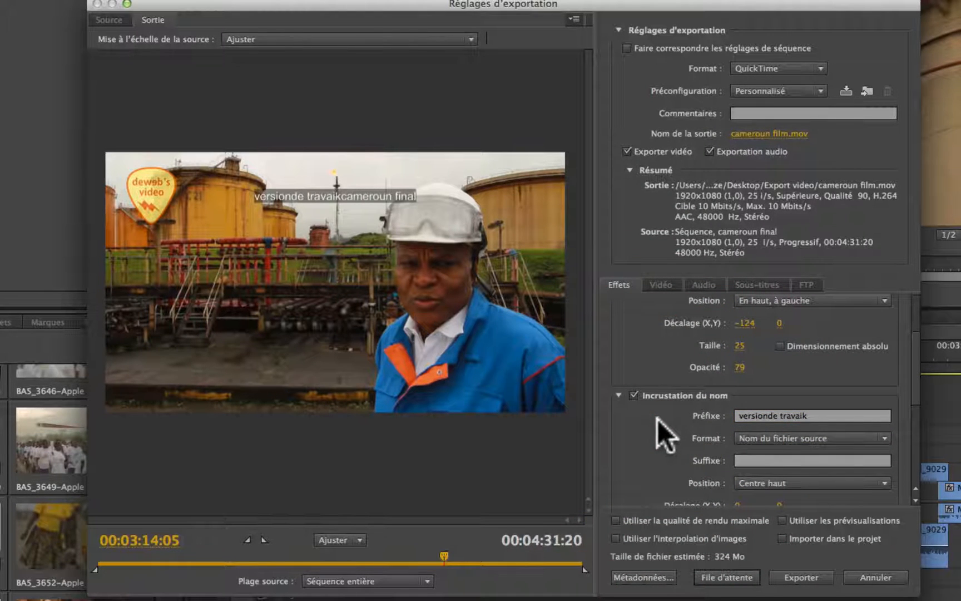
Step: Correct the spelling and spacing of the name overlay's prefix to "version de travail"
{"action": "left_click", "coordinate": [811, 414]}
{"action": "key", "text": "BackSpace"}
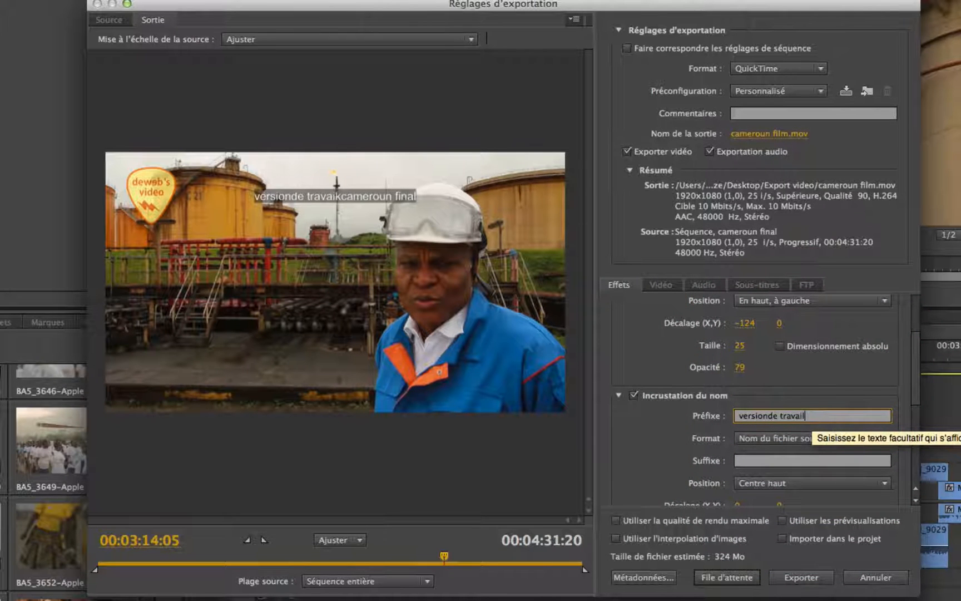
{"action": "type", "text": "l"}
{"action": "left_click", "coordinate": [663, 441]}
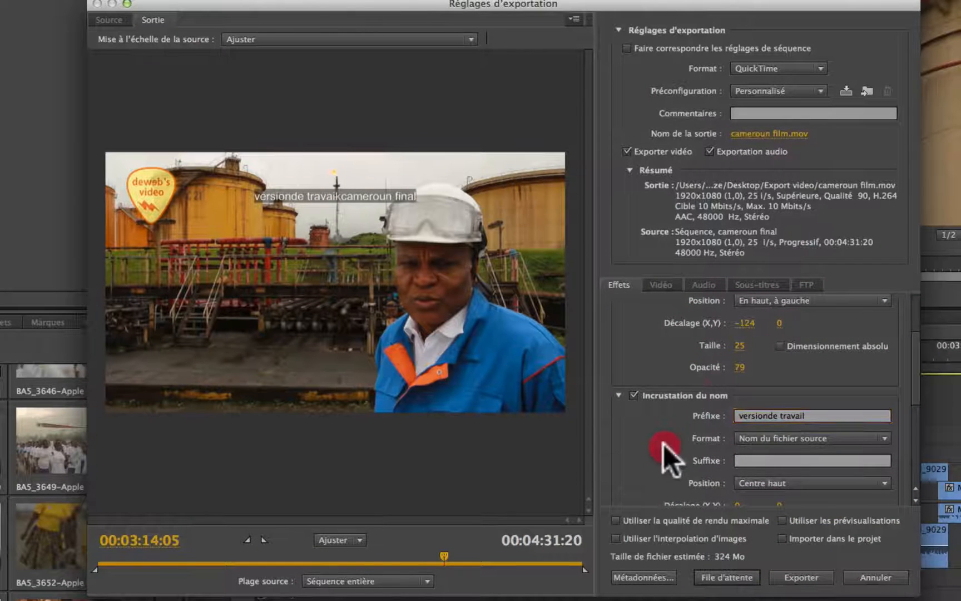
{"action": "left_click", "coordinate": [769, 414]}
{"action": "type", "text": "n"}
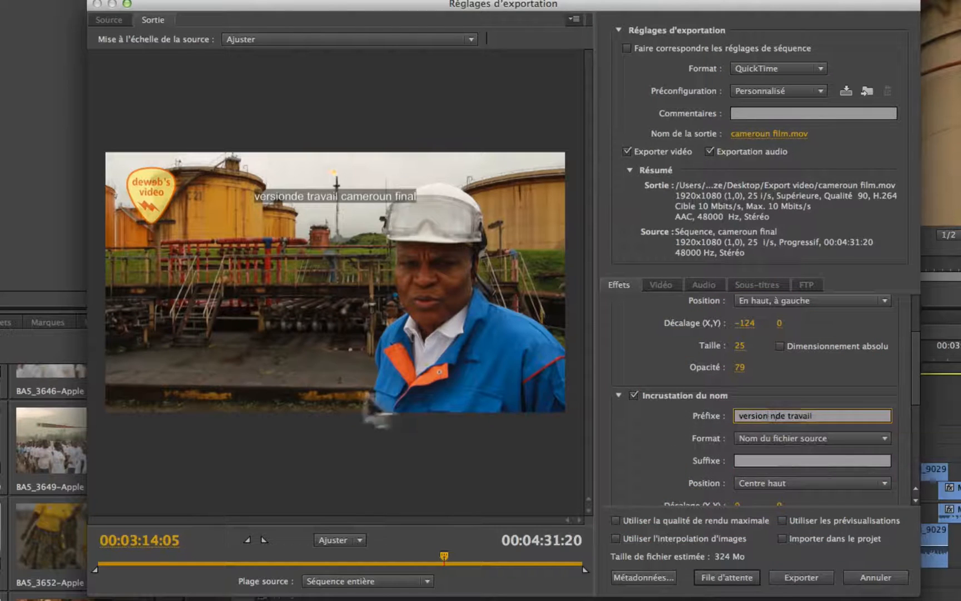
{"action": "left_click", "coordinate": [365, 408]}
{"action": "left_click", "coordinate": [763, 415]}
{"action": "key", "text": "BackSpace"}
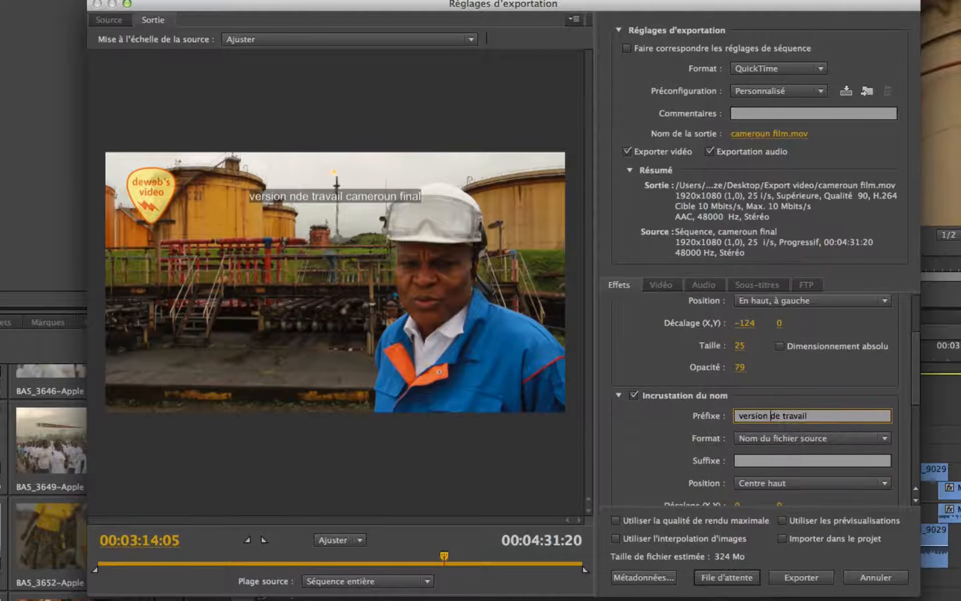
{"action": "left_click", "coordinate": [396, 353]}
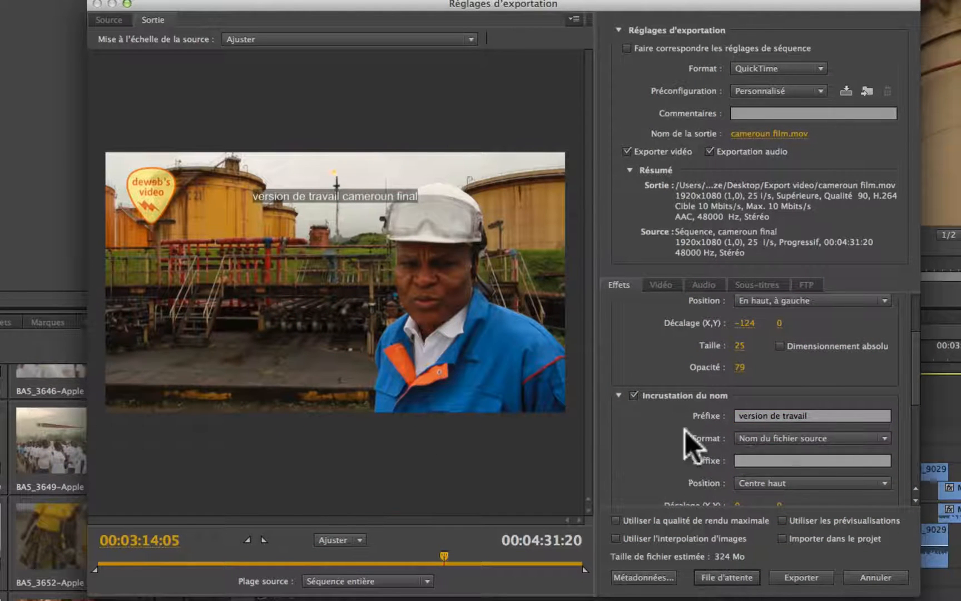
Step: Set the name overlay's size to 34, and disable the name overlay
{"action": "scroll", "coordinate": [718, 461], "scroll_direction": "down", "scroll_amount": 3}
{"action": "left_click_drag", "start_coordinate": [740, 467], "coordinate": [769, 480]}
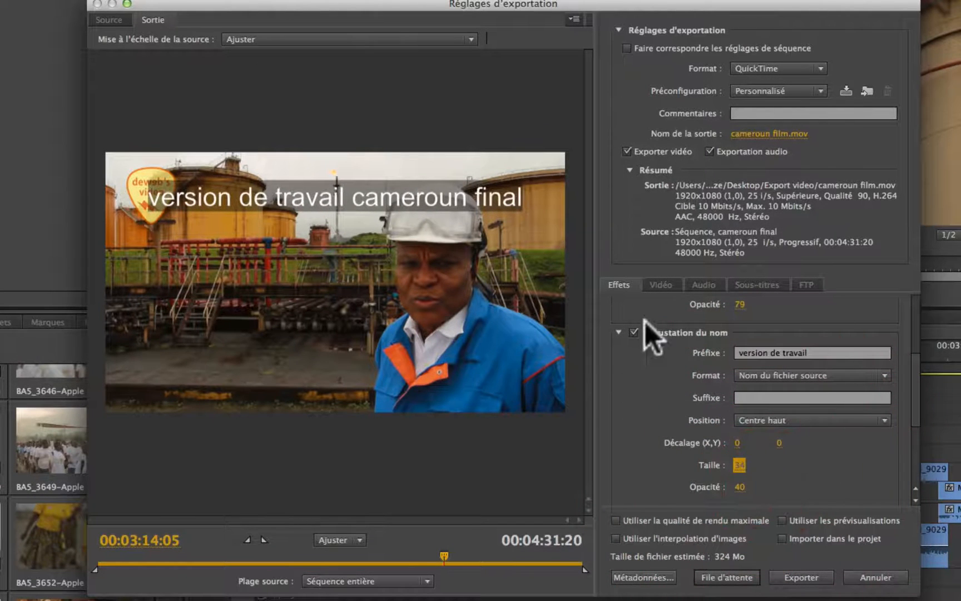
{"action": "left_click", "coordinate": [633, 332]}
{"action": "scroll", "coordinate": [678, 445], "scroll_direction": "up", "scroll_amount": 5}
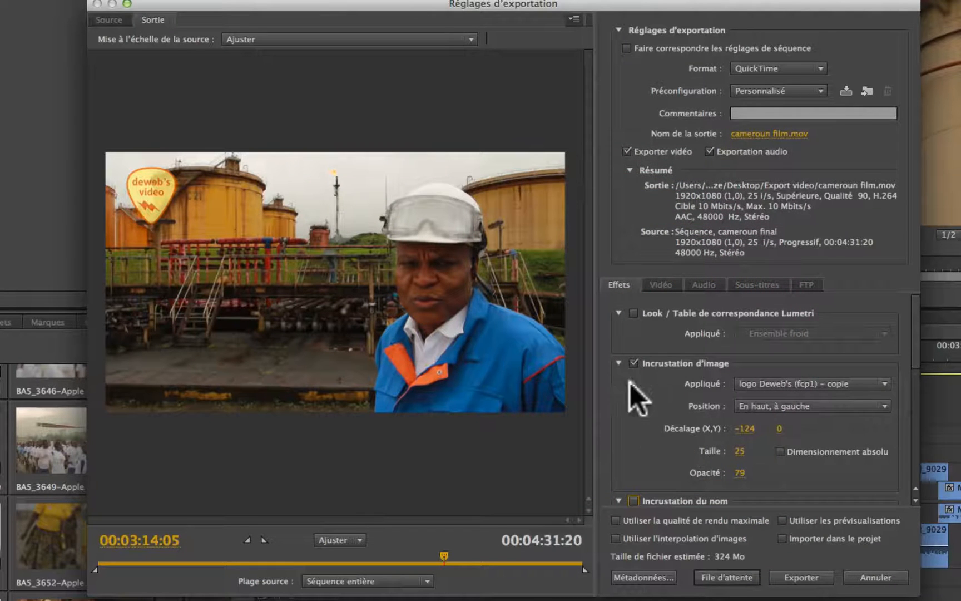
Step: Compare the preview without and with the logo overlay, and look through the other export effects down to the timecode overlay
{"action": "left_click", "coordinate": [634, 363]}
{"action": "left_click", "coordinate": [634, 363]}
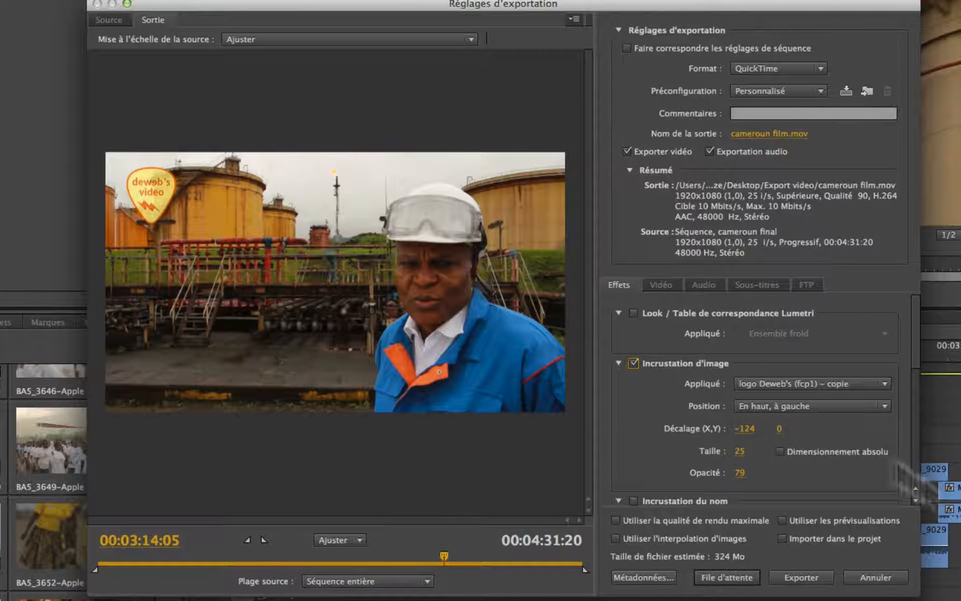
{"action": "left_click", "coordinate": [329, 428]}
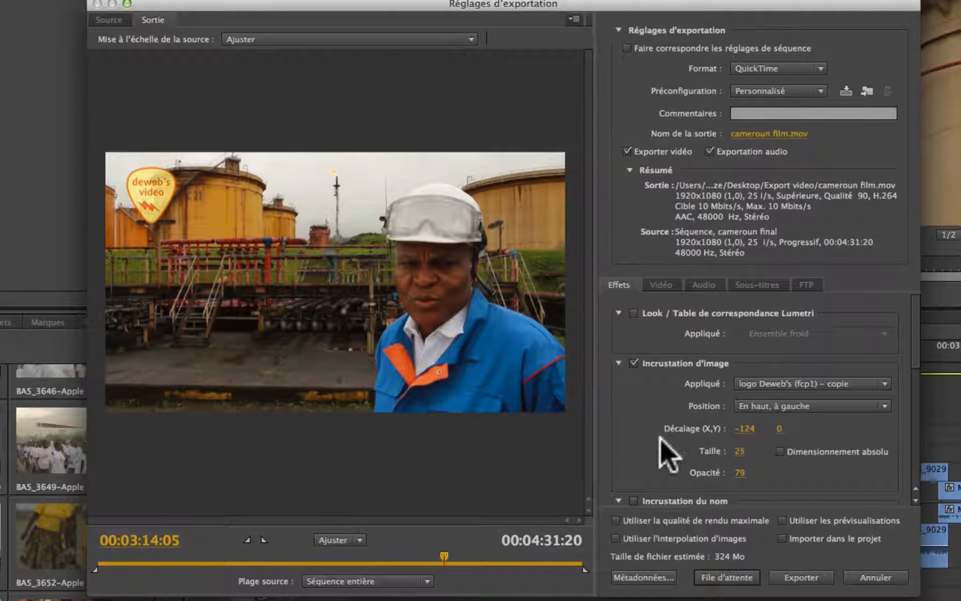
{"action": "scroll", "coordinate": [661, 438], "scroll_direction": "down", "scroll_amount": 3}
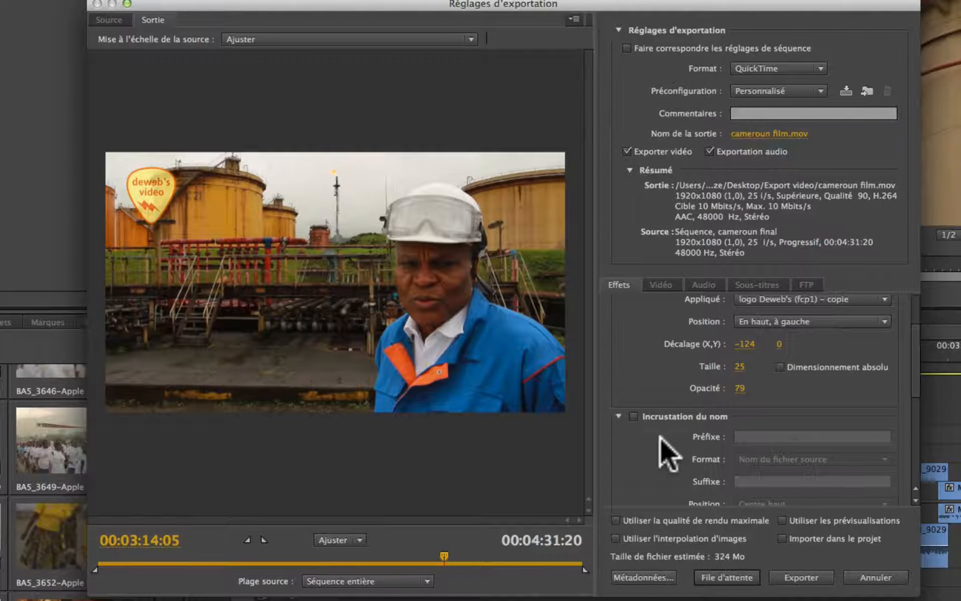
{"action": "scroll", "coordinate": [660, 438], "scroll_direction": "down", "scroll_amount": 6}
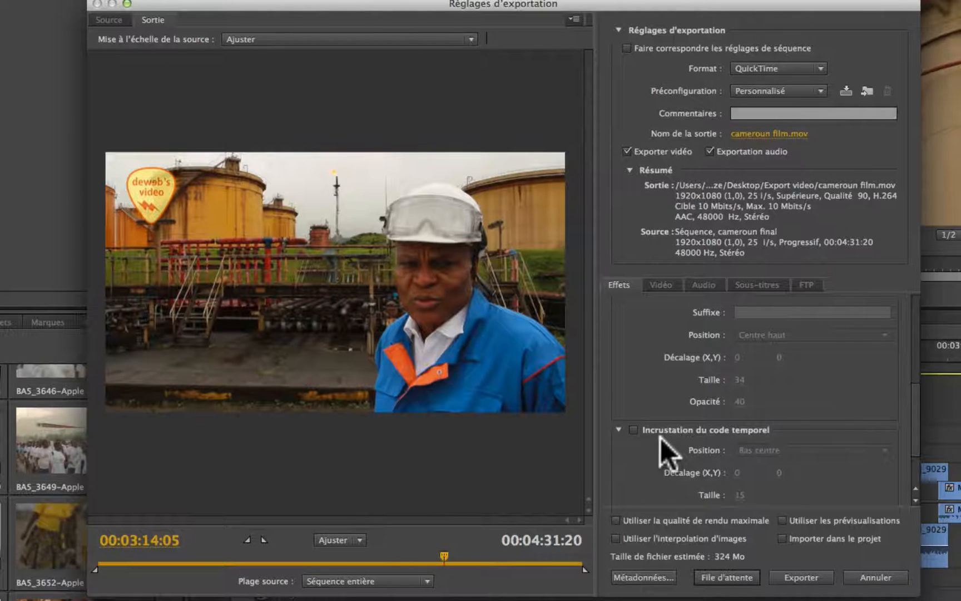
{"action": "scroll", "coordinate": [660, 438], "scroll_direction": "up", "scroll_amount": 10}
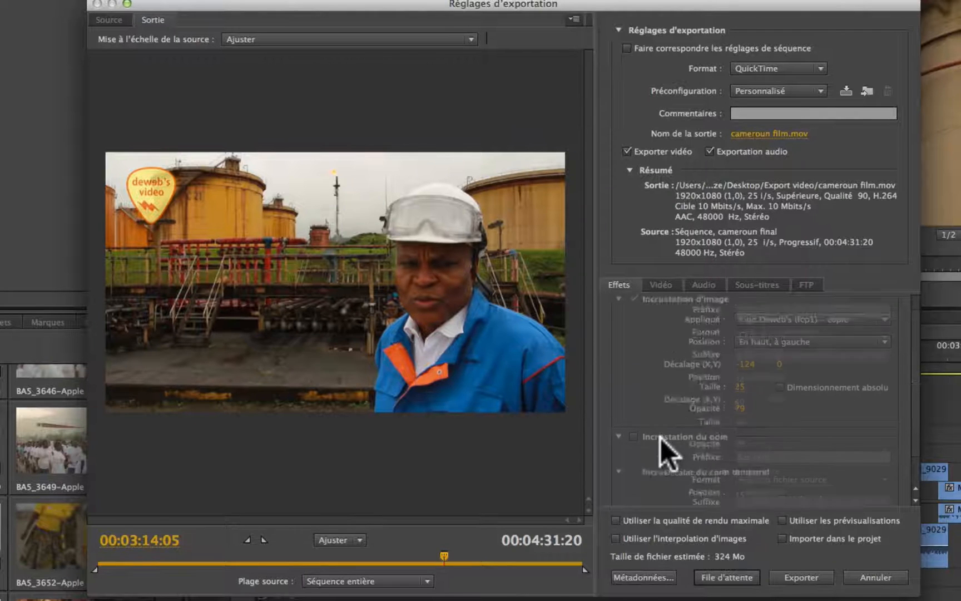
Step: Set the QuickTime export's video codec to Apple ProRes 422 (HQ)
{"action": "left_click", "coordinate": [648, 282]}
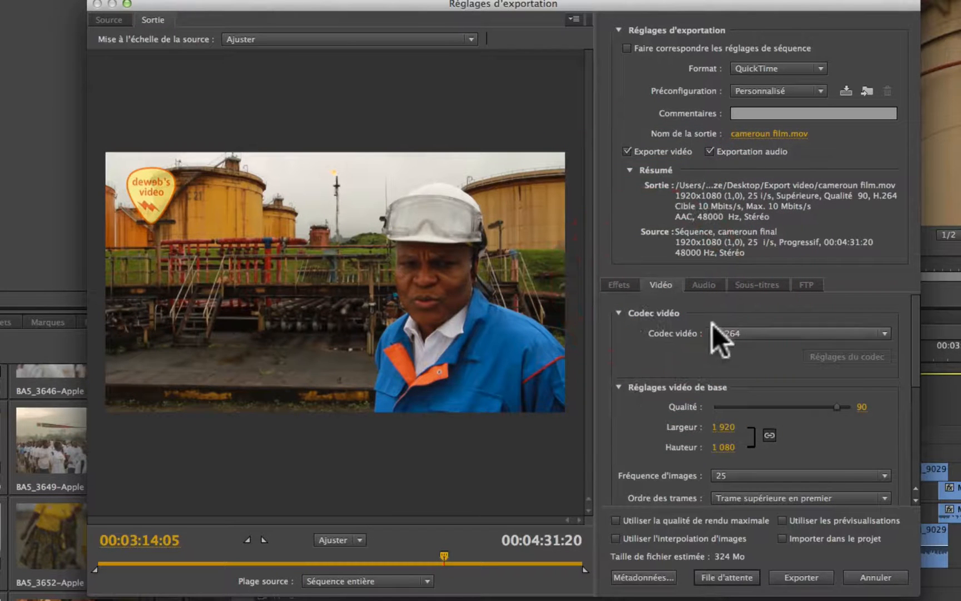
{"action": "left_click", "coordinate": [885, 333]}
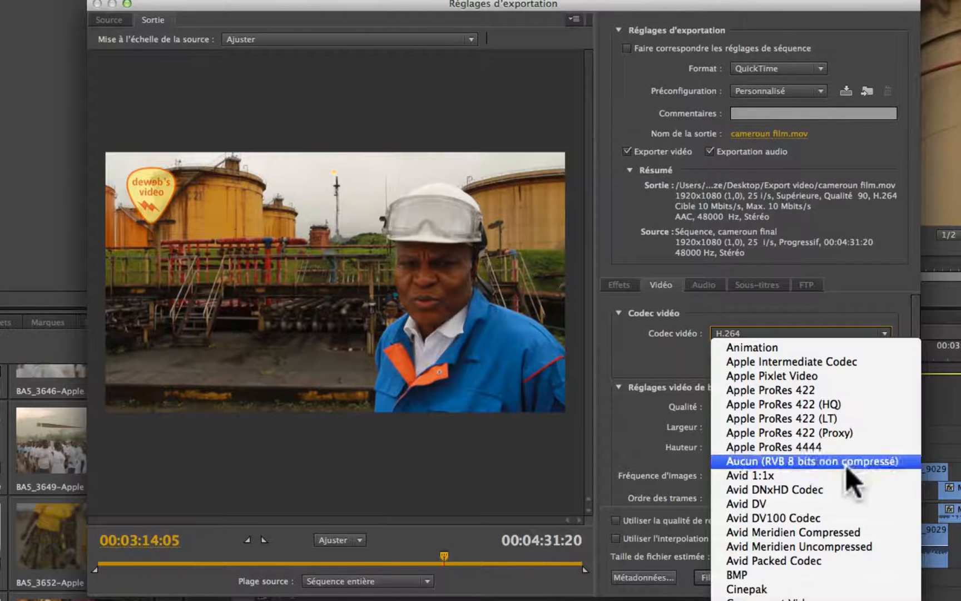
{"action": "scroll", "coordinate": [831, 493], "scroll_direction": "down", "scroll_amount": 10}
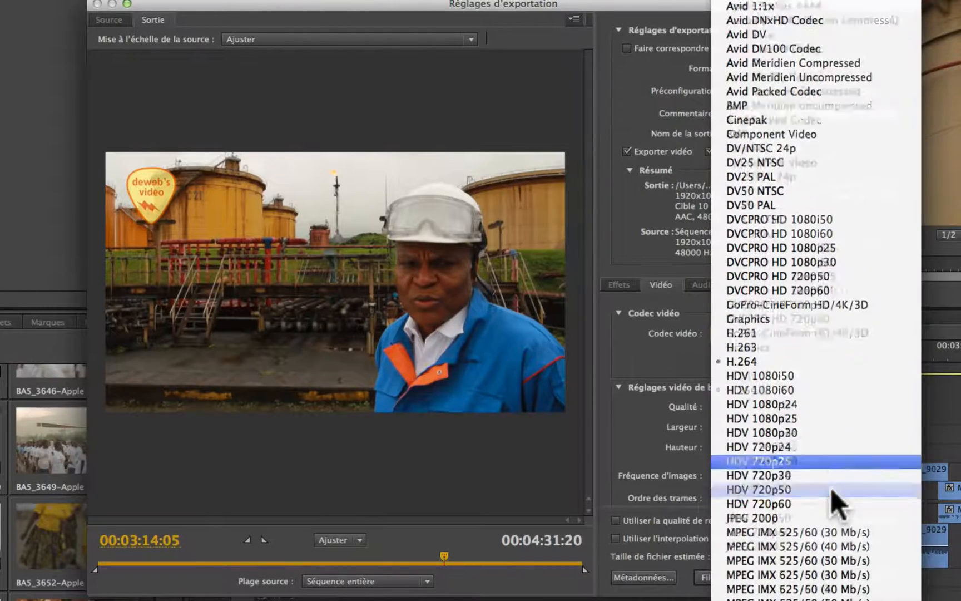
{"action": "scroll", "coordinate": [832, 489], "scroll_direction": "down", "scroll_amount": 5}
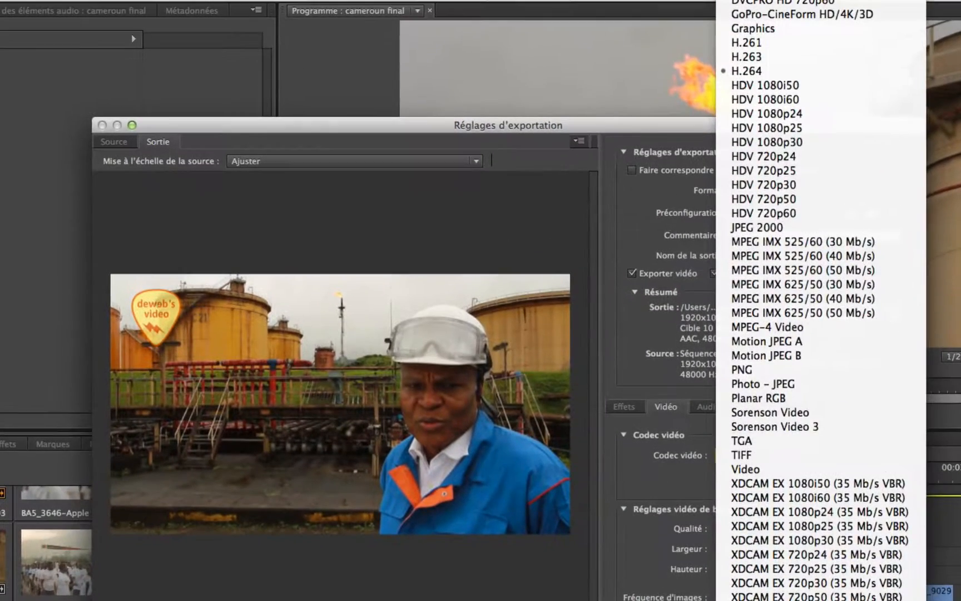
{"action": "scroll", "coordinate": [820, 301], "scroll_direction": "up", "scroll_amount": 9}
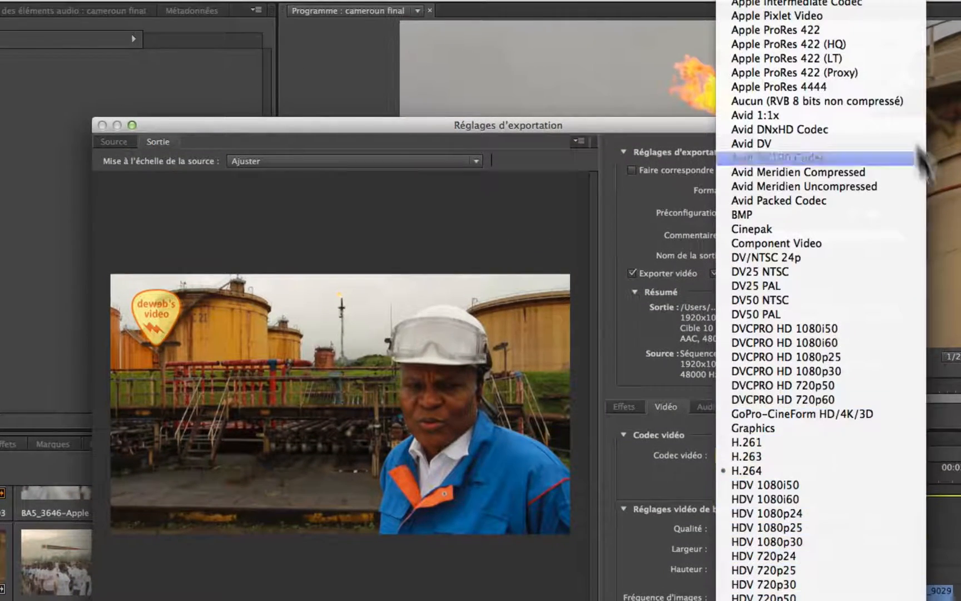
{"action": "left_click", "coordinate": [790, 40]}
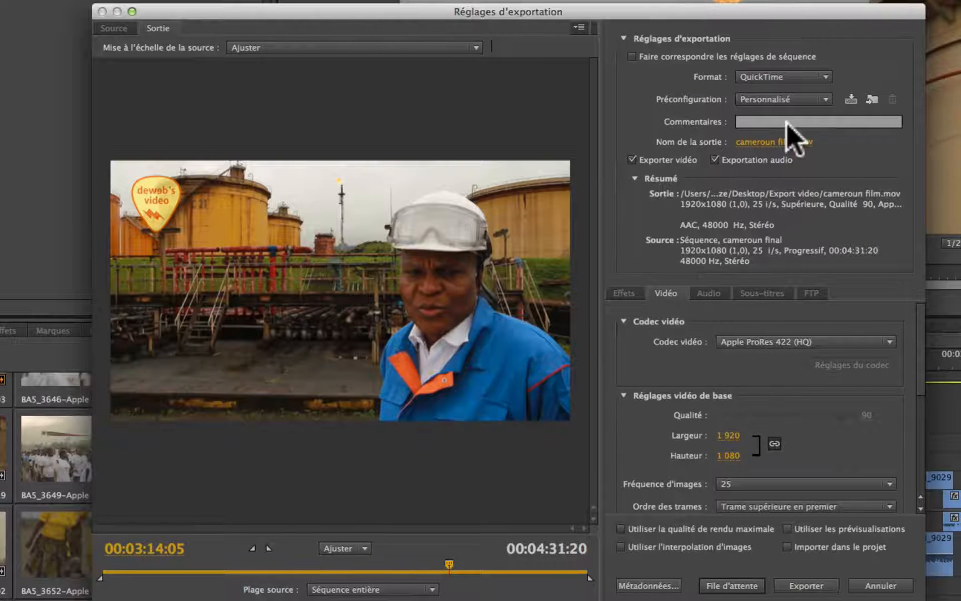
Step: Change the export format to H.264 and apply the preset "Téléphone et tablette Android – 480p 25"
{"action": "left_click", "coordinate": [826, 77]}
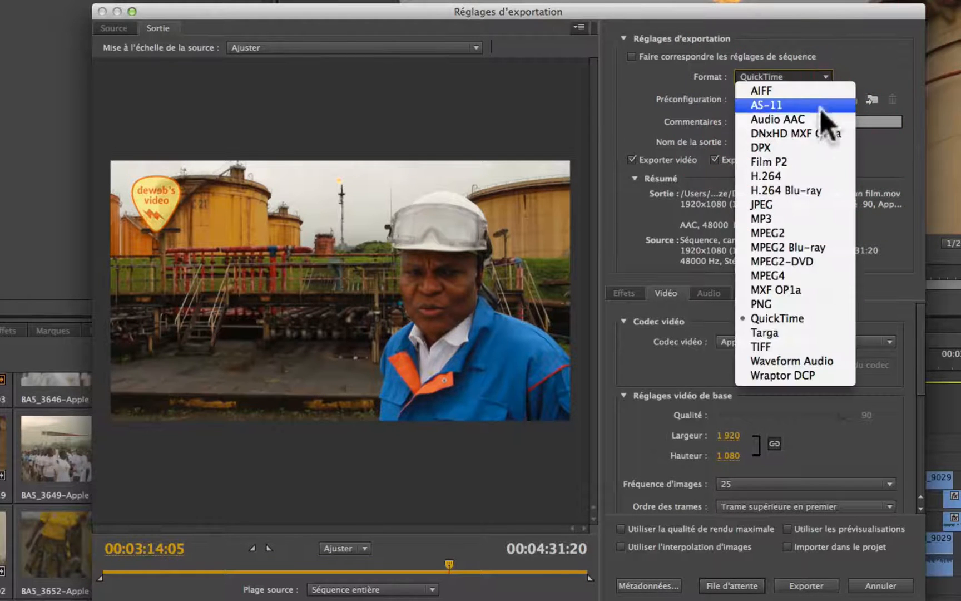
{"action": "left_click", "coordinate": [784, 176]}
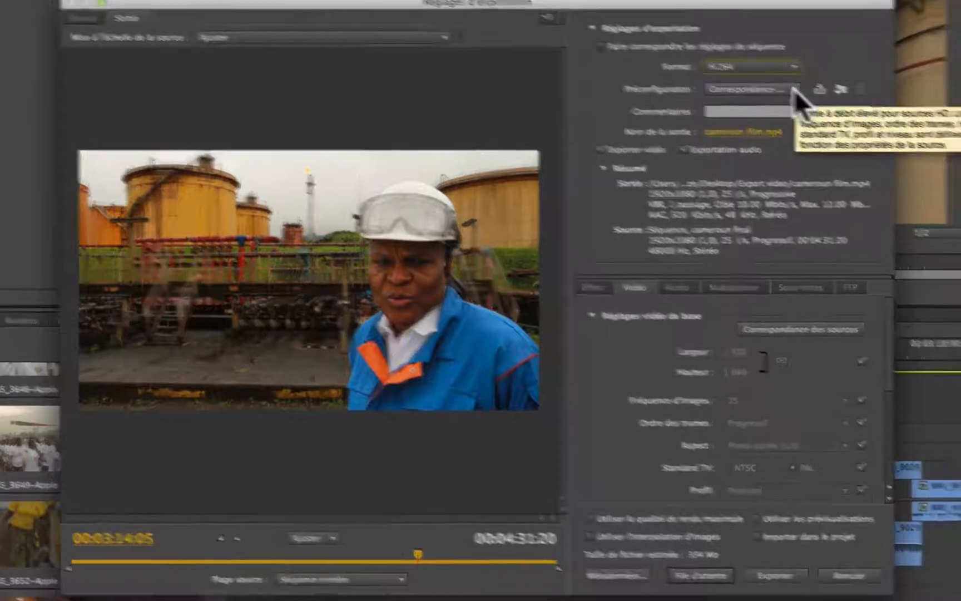
{"action": "left_click", "coordinate": [826, 99]}
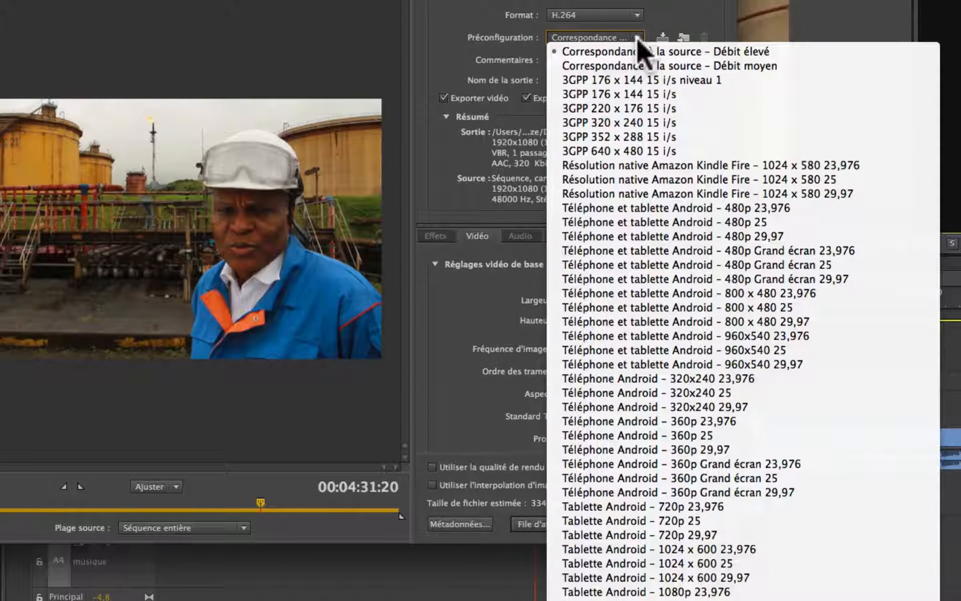
{"action": "left_click", "coordinate": [651, 226]}
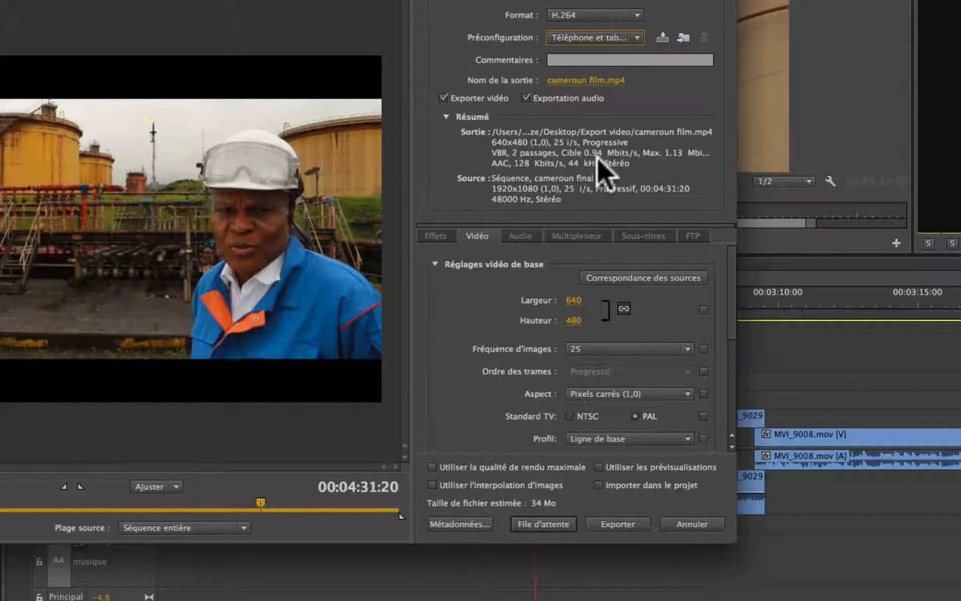
Step: Apply the YouTube 1080p HD preset and enable maximum render quality (Utiliser la qualité de rendu maximale)
{"action": "left_click", "coordinate": [637, 37]}
{"action": "scroll", "coordinate": [698, 483], "scroll_direction": "down", "scroll_amount": 5}
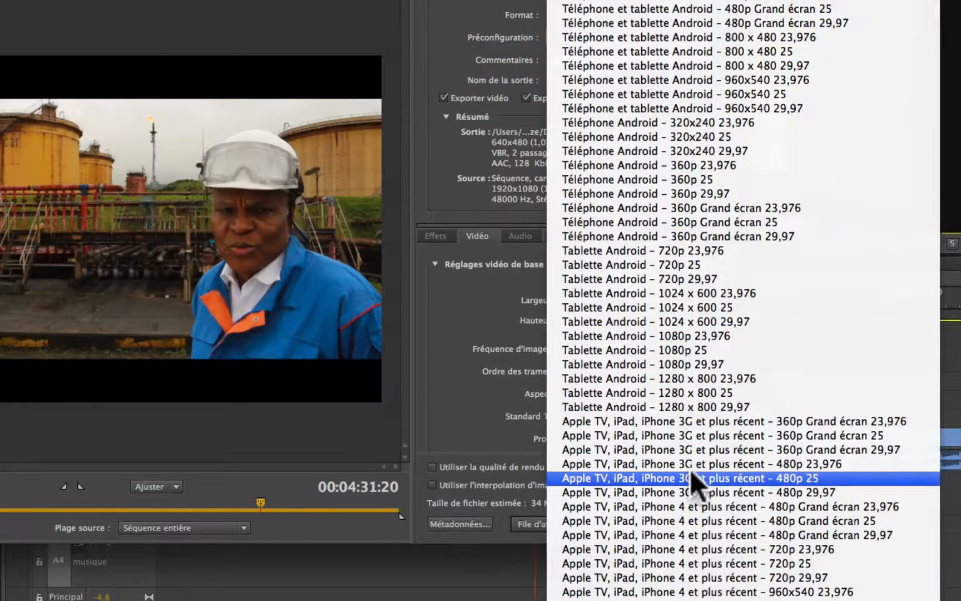
{"action": "scroll", "coordinate": [617, 523], "scroll_direction": "down", "scroll_amount": 9}
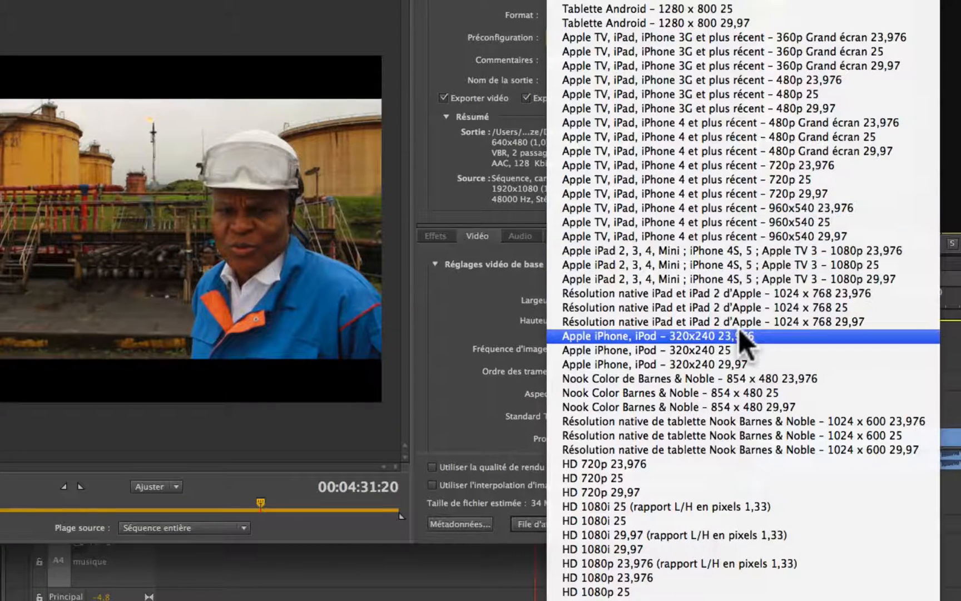
{"action": "scroll", "coordinate": [657, 554], "scroll_direction": "down", "scroll_amount": 10}
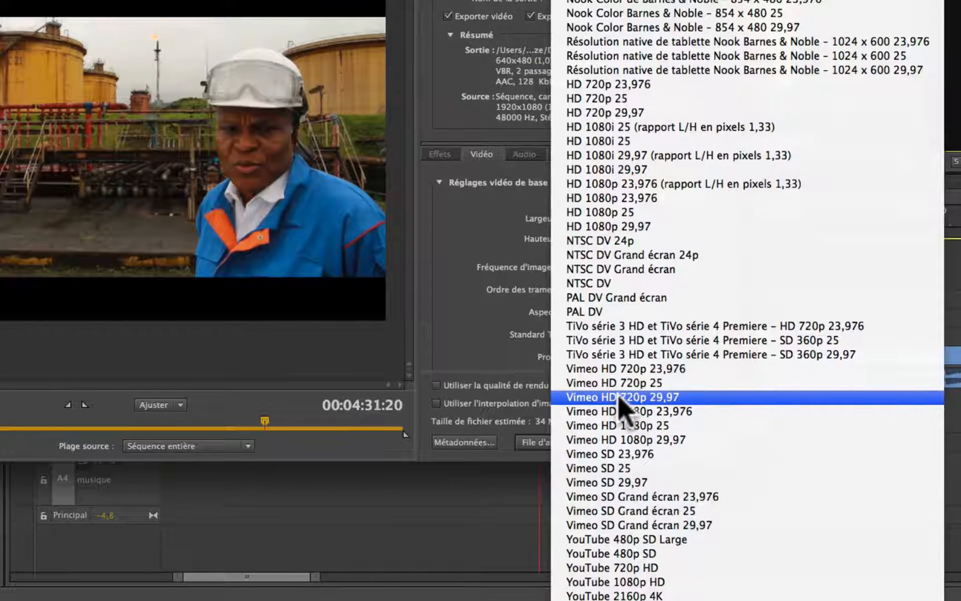
{"action": "left_click", "coordinate": [618, 582]}
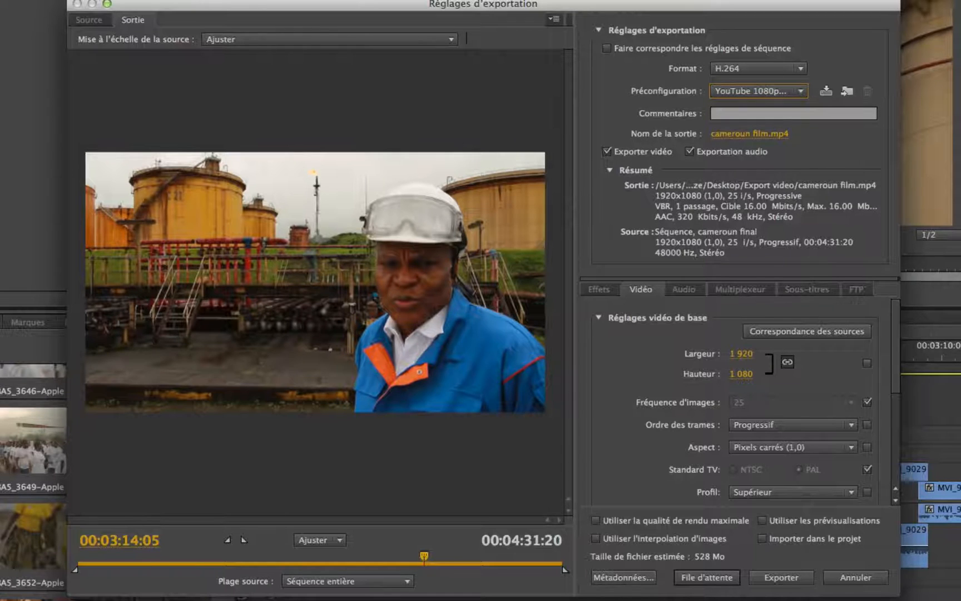
{"action": "left_click", "coordinate": [595, 520]}
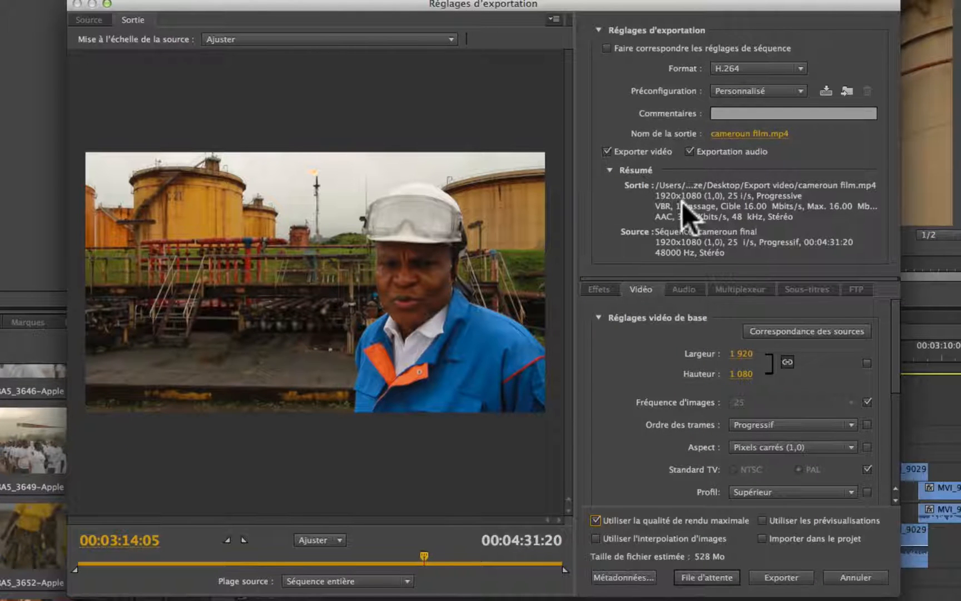
Step: Look through the H.264 preset list without choosing another preset, and view the audio export settings
{"action": "left_click", "coordinate": [799, 89]}
{"action": "scroll", "coordinate": [835, 334], "scroll_direction": "down", "scroll_amount": 15}
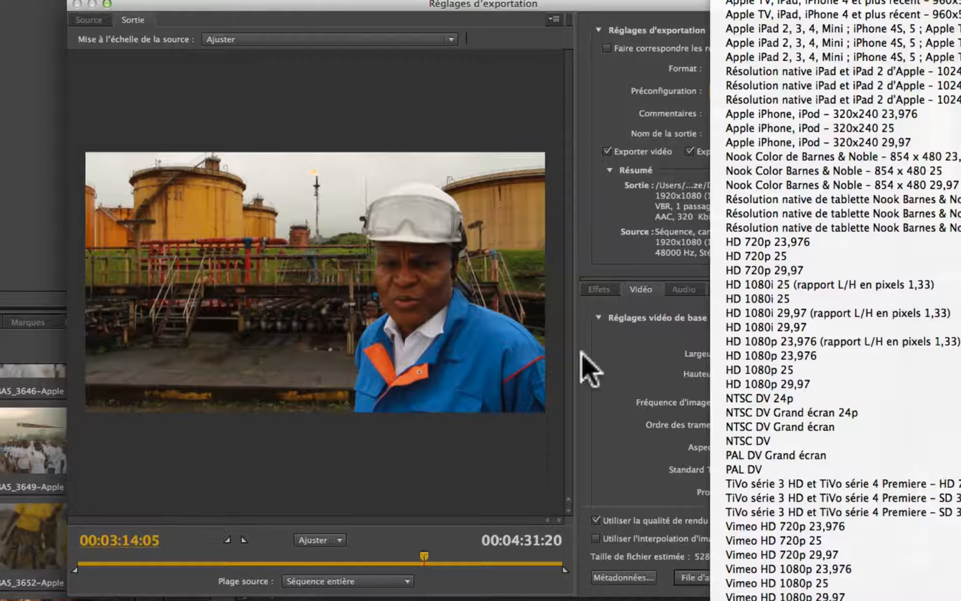
{"action": "left_click", "coordinate": [584, 367]}
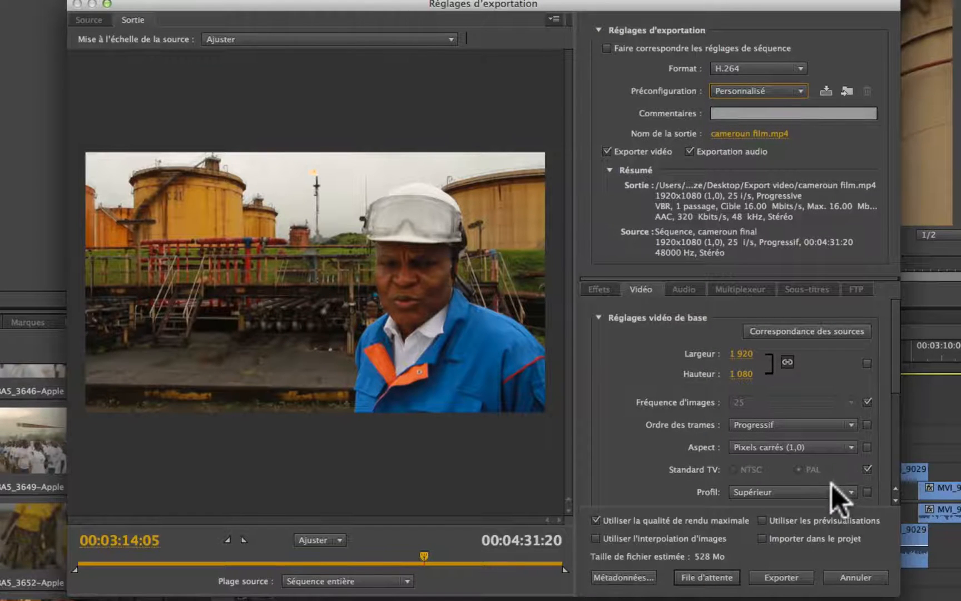
{"action": "left_click", "coordinate": [683, 290]}
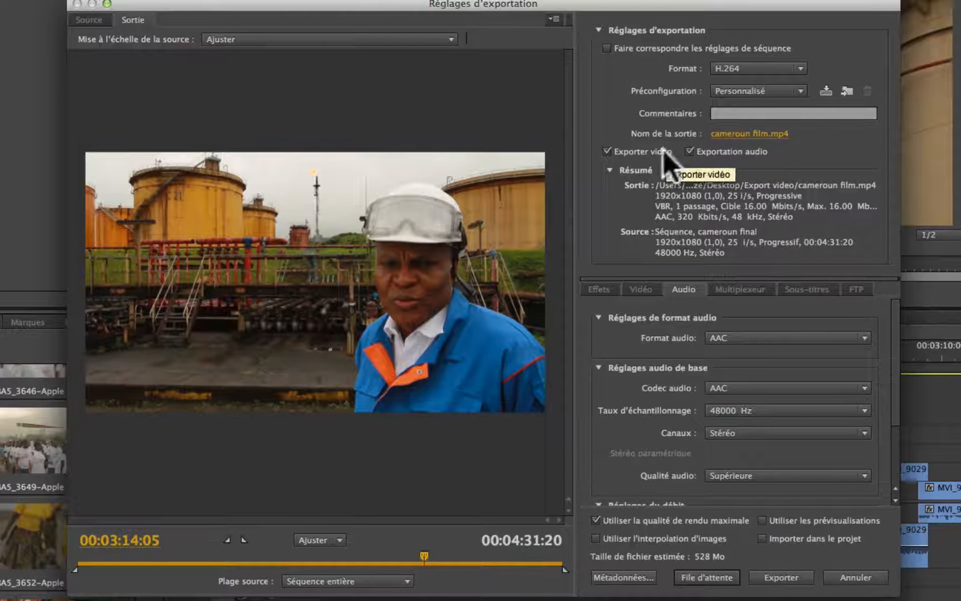
Step: Turn video export off and back on, and do the same for audio export
{"action": "left_click", "coordinate": [613, 148]}
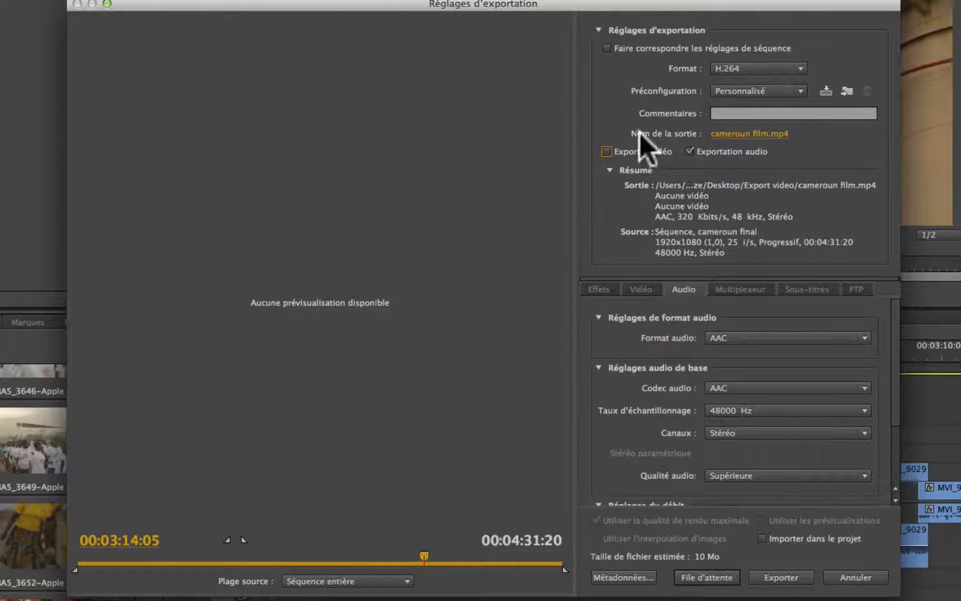
{"action": "left_click", "coordinate": [607, 151]}
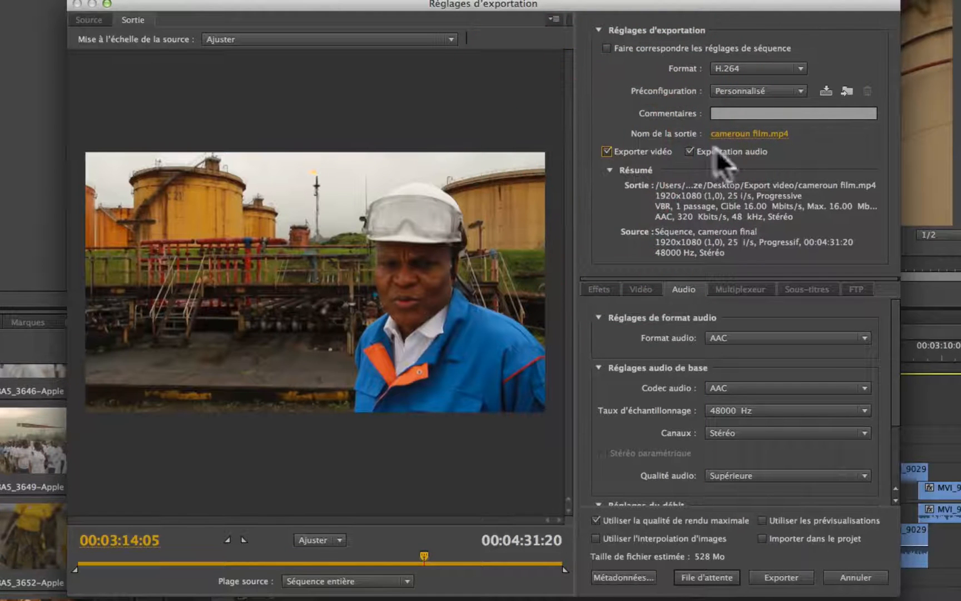
{"action": "left_click", "coordinate": [691, 148]}
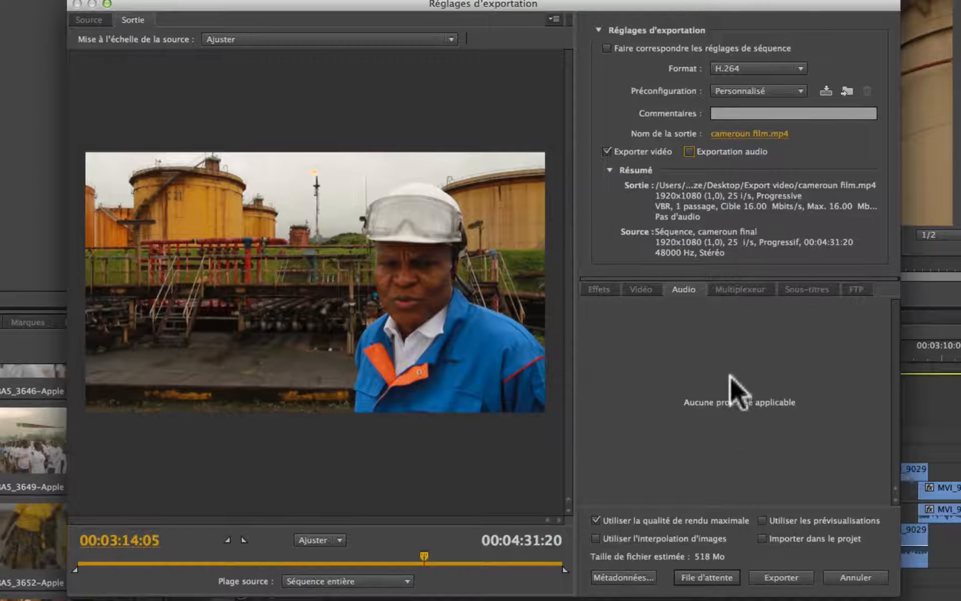
{"action": "left_click", "coordinate": [688, 151]}
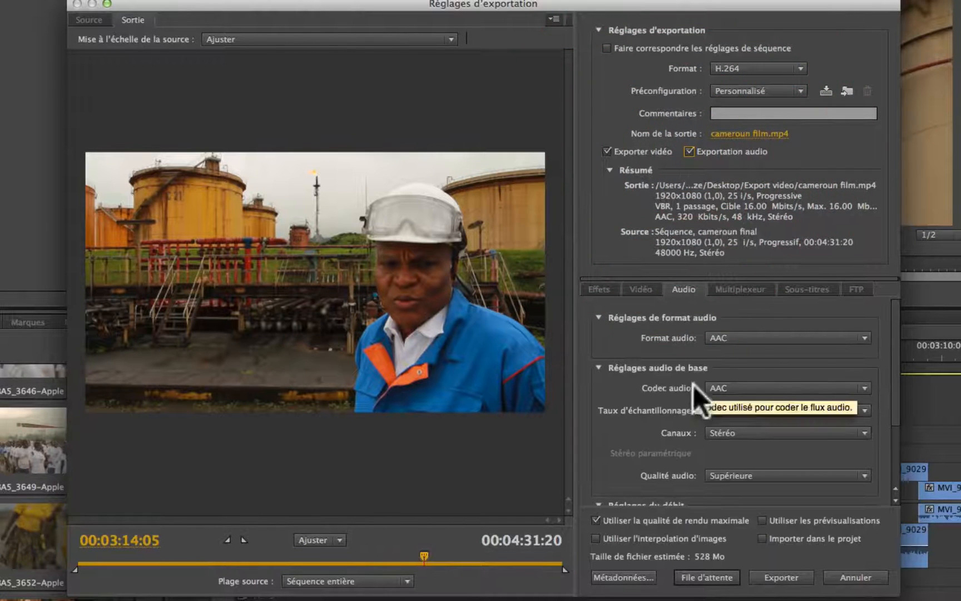
Step: Examine the audio codec choices, the multiplexer options and the subtitle settings of the H.264 export without changing them
{"action": "left_click", "coordinate": [817, 388]}
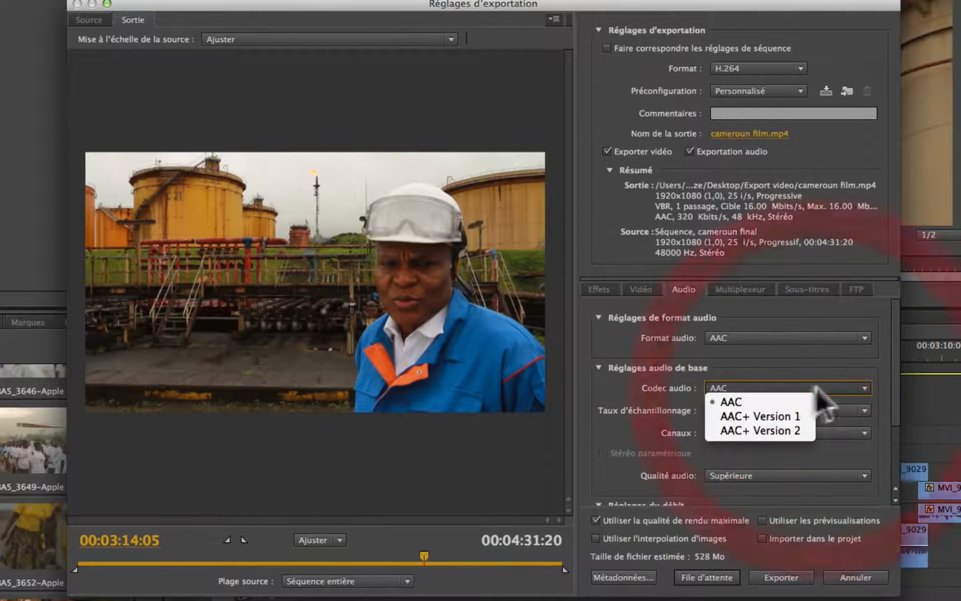
{"action": "left_click", "coordinate": [648, 438]}
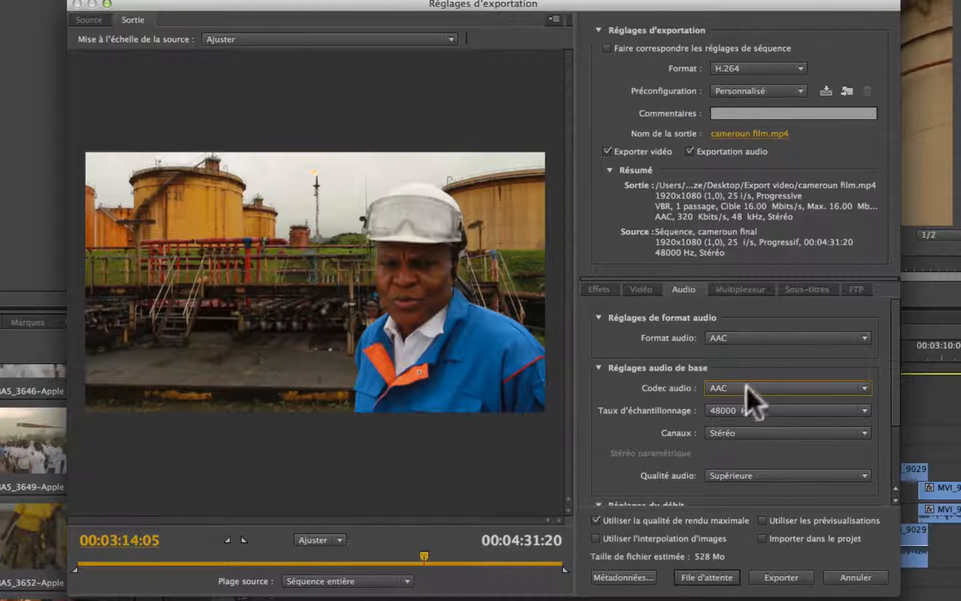
{"action": "left_click", "coordinate": [749, 290]}
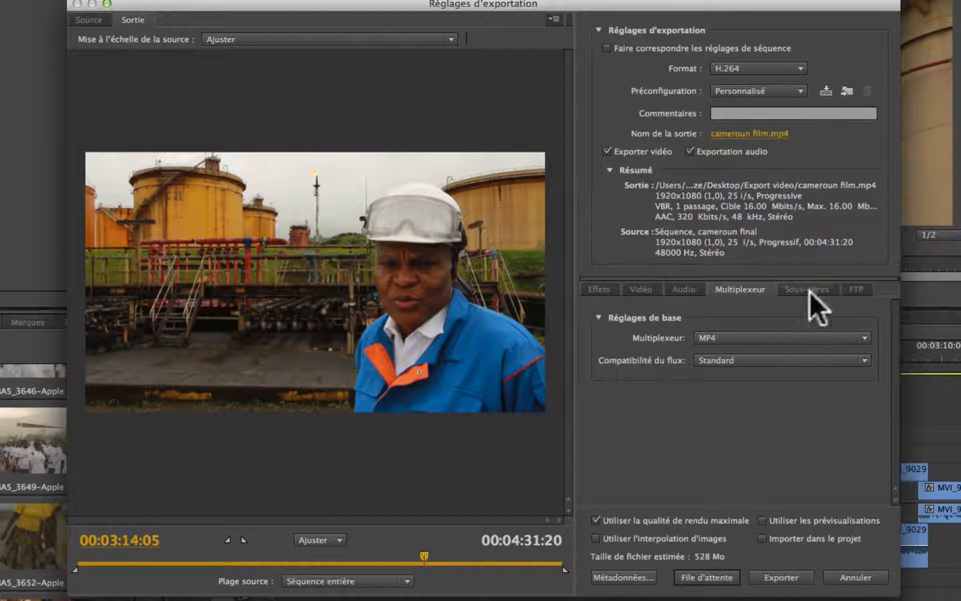
{"action": "left_click", "coordinate": [813, 337]}
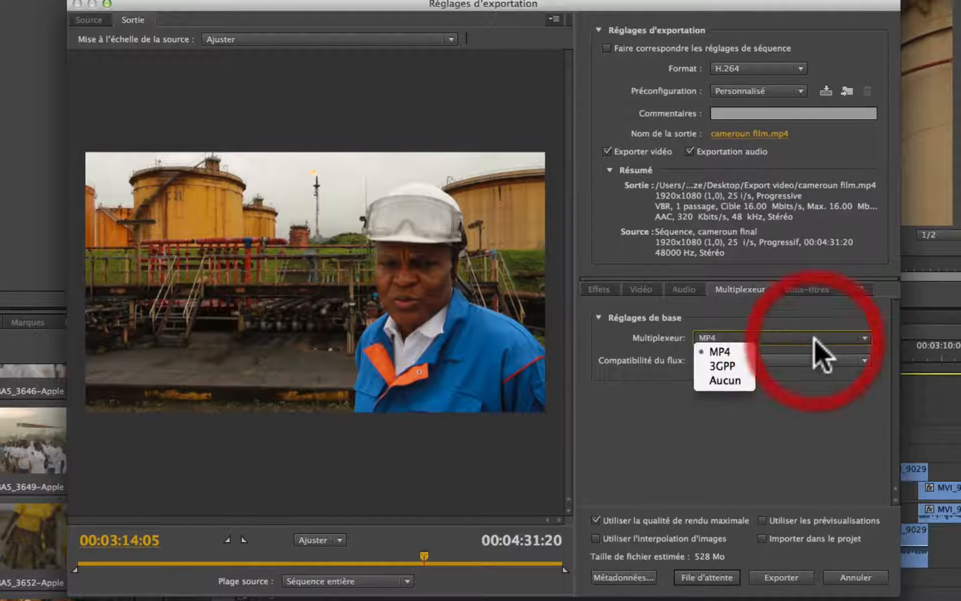
{"action": "left_click", "coordinate": [812, 338]}
{"action": "left_click", "coordinate": [808, 290]}
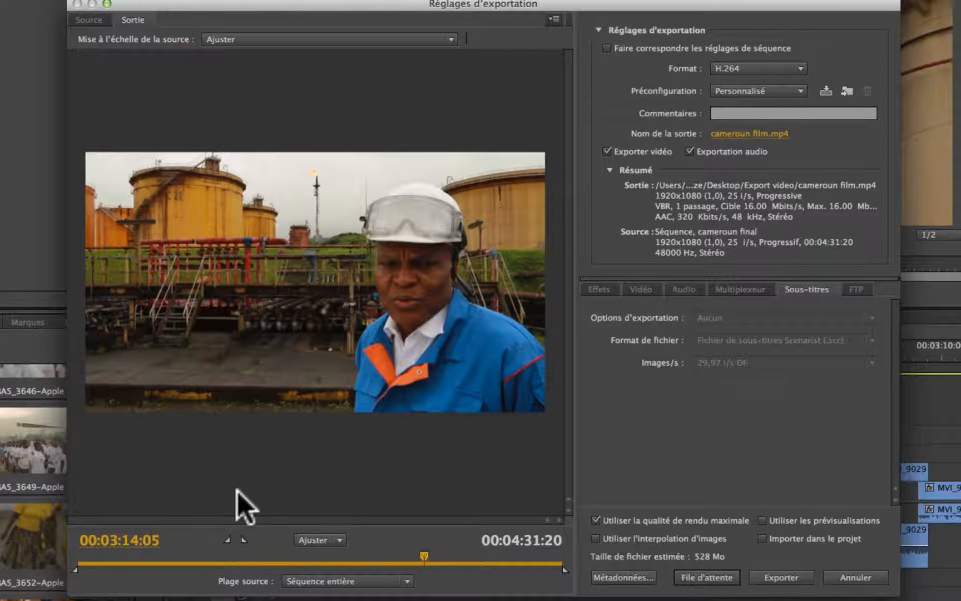
Step: Enable FTP transfer for the H.264 export
{"action": "left_click", "coordinate": [852, 290]}
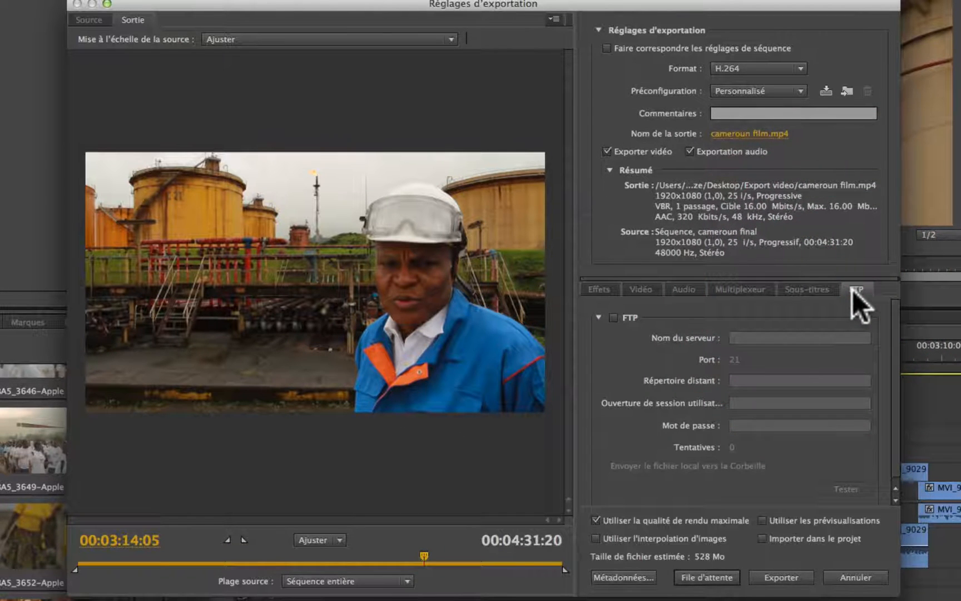
{"action": "left_click", "coordinate": [613, 316]}
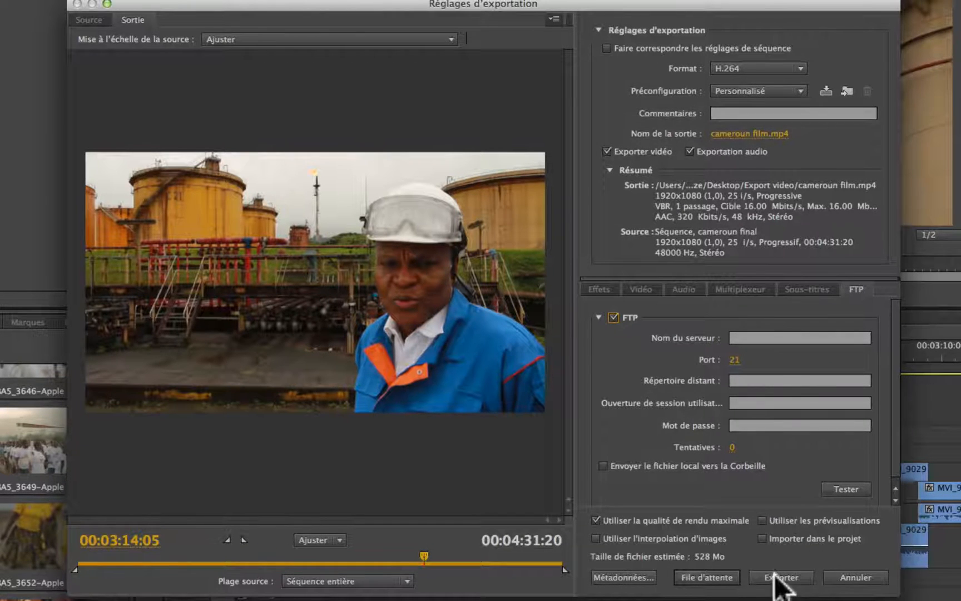
Step: Apply the preset "Téléphone Android – 320x240 29,97" to the H.264 export and send it to the encoding queue
{"action": "left_click", "coordinate": [643, 288]}
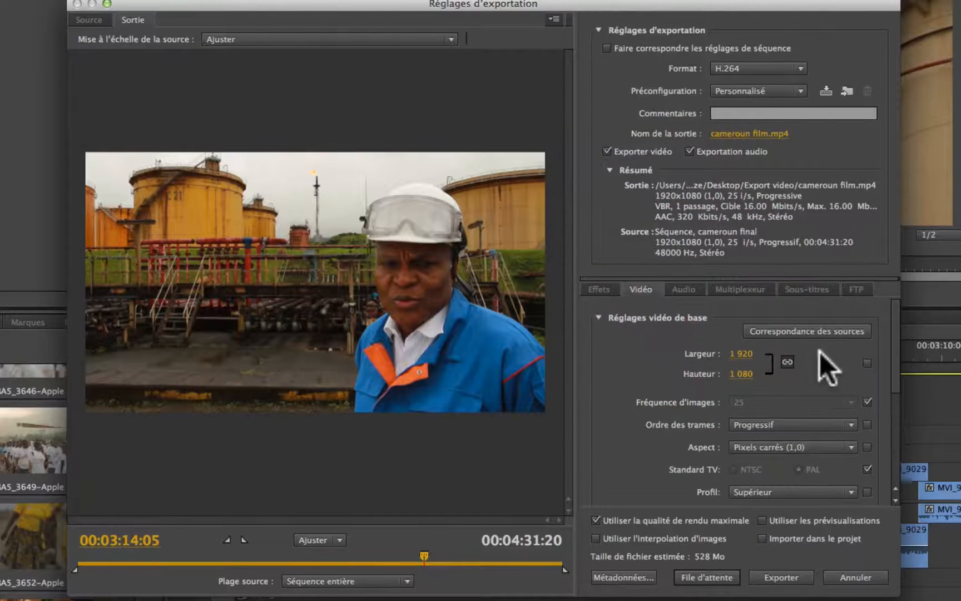
{"action": "left_click", "coordinate": [792, 89]}
{"action": "left_click", "coordinate": [822, 484]}
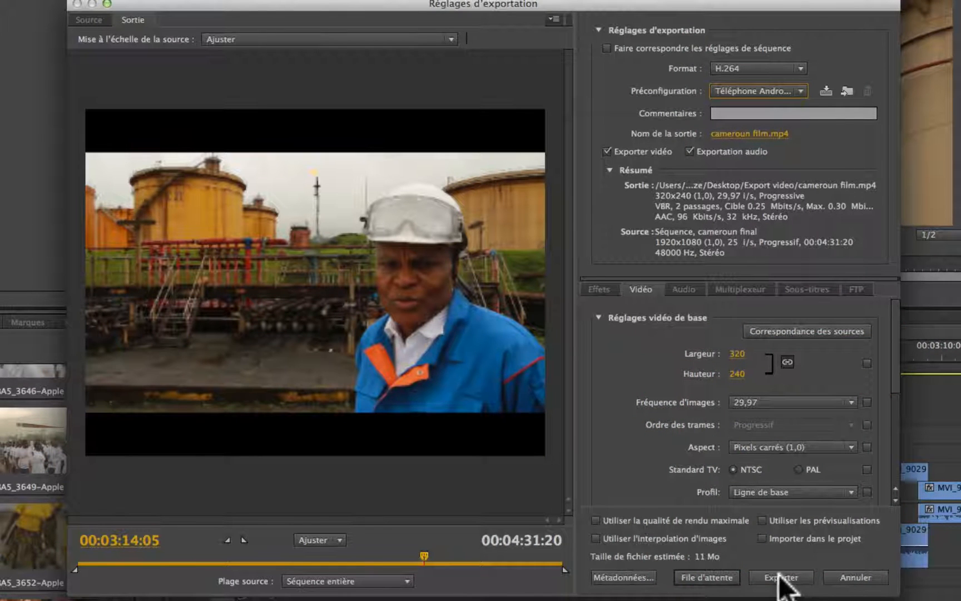
{"action": "left_click", "coordinate": [696, 578]}
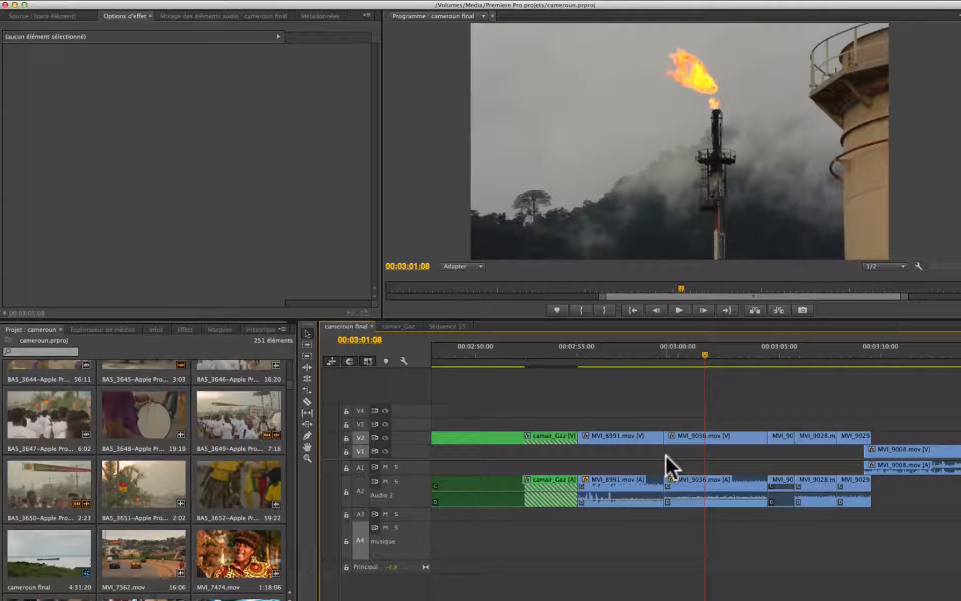
Step: Queue a second export of "cameroun final" in QuickTime format with the preset "HD 1080i 25, H.264, AAC 48 kHz"
{"action": "key", "text": "super+m"}
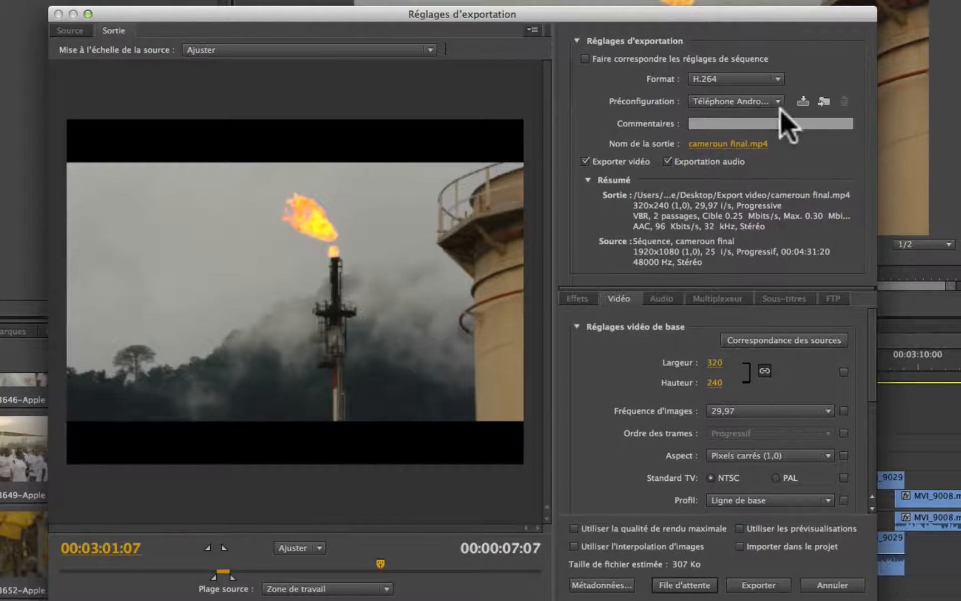
{"action": "left_click", "coordinate": [778, 79]}
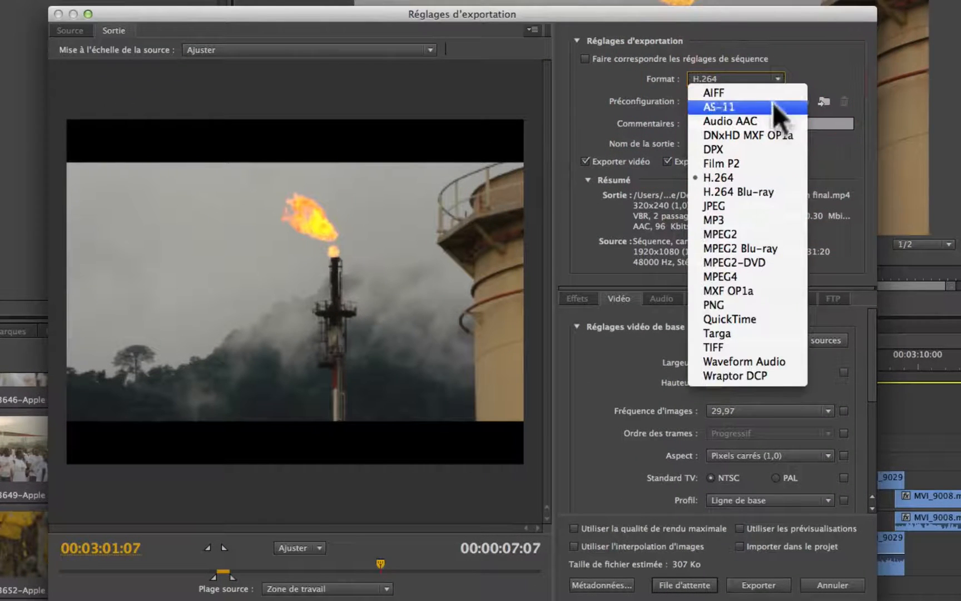
{"action": "left_click", "coordinate": [736, 317]}
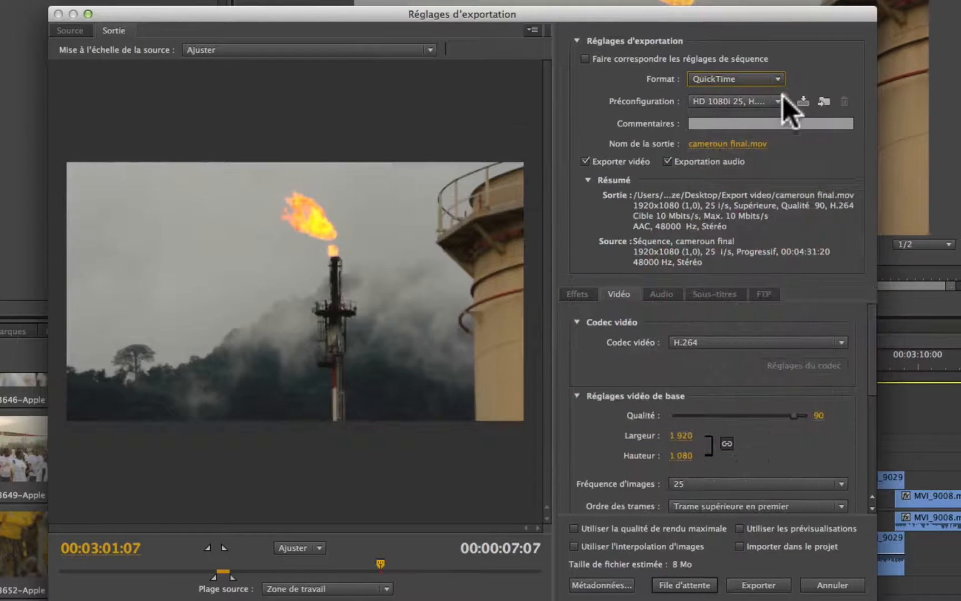
{"action": "left_click", "coordinate": [779, 100]}
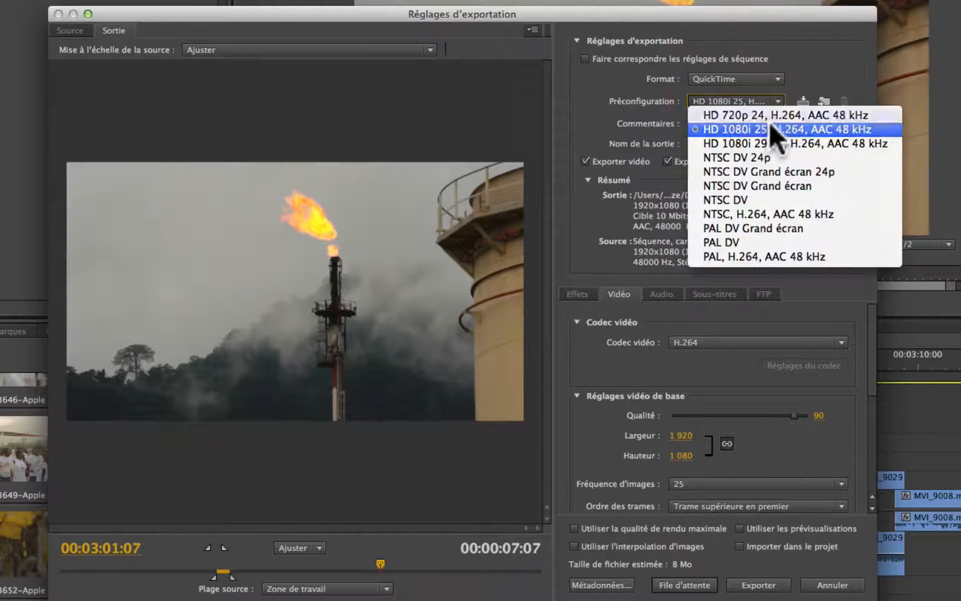
{"action": "left_click", "coordinate": [768, 125]}
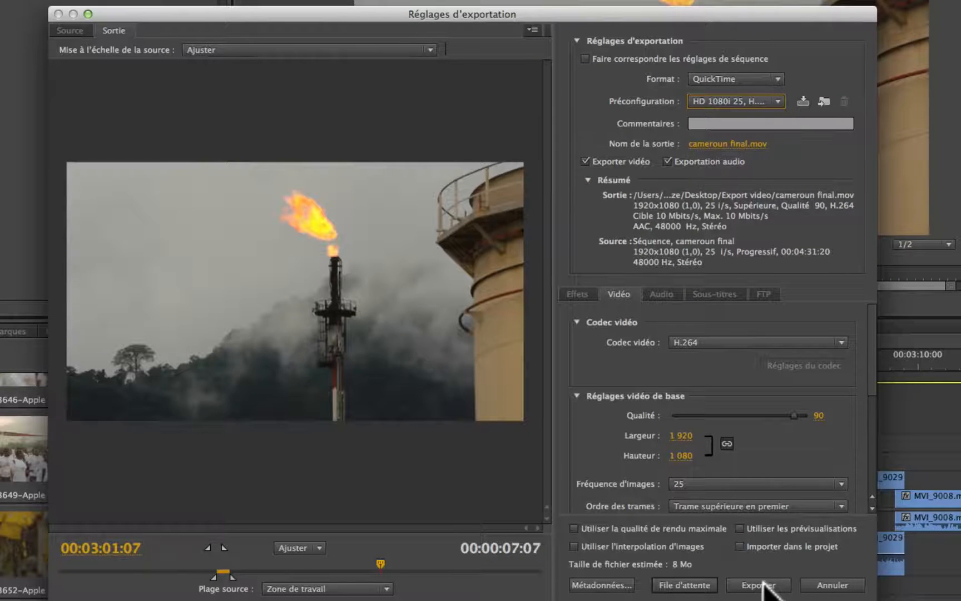
{"action": "left_click", "coordinate": [684, 584]}
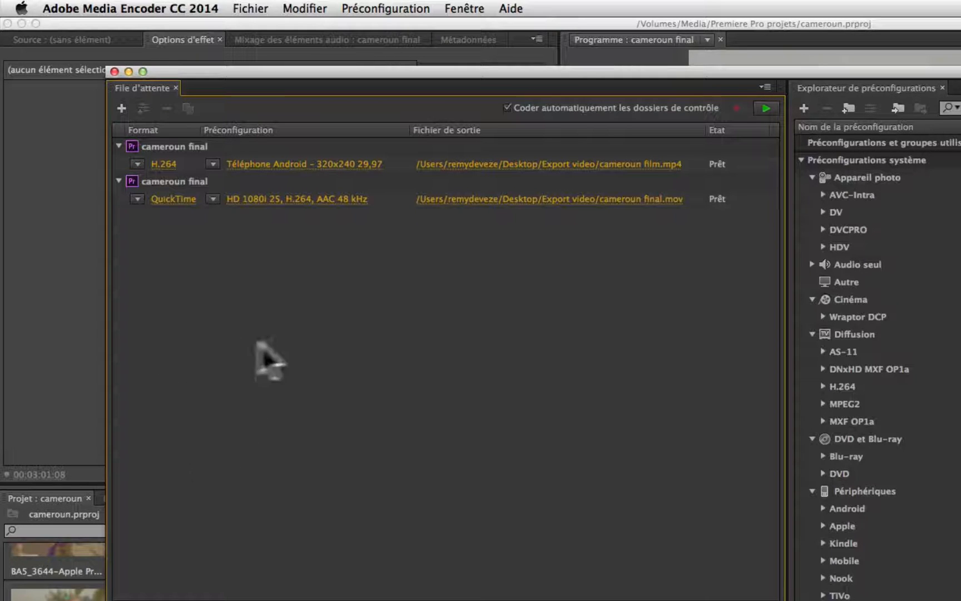
Step: Return from Media Encoder to Premiere Pro and view the EDL export settings of "cameroun final" without exporting
{"action": "left_click", "coordinate": [116, 71]}
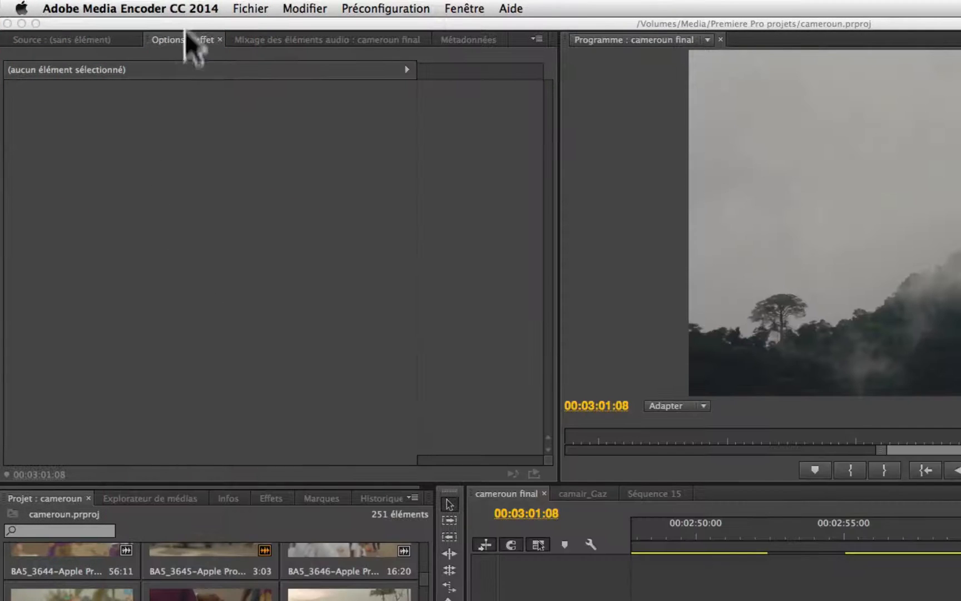
{"action": "left_click", "coordinate": [206, 136]}
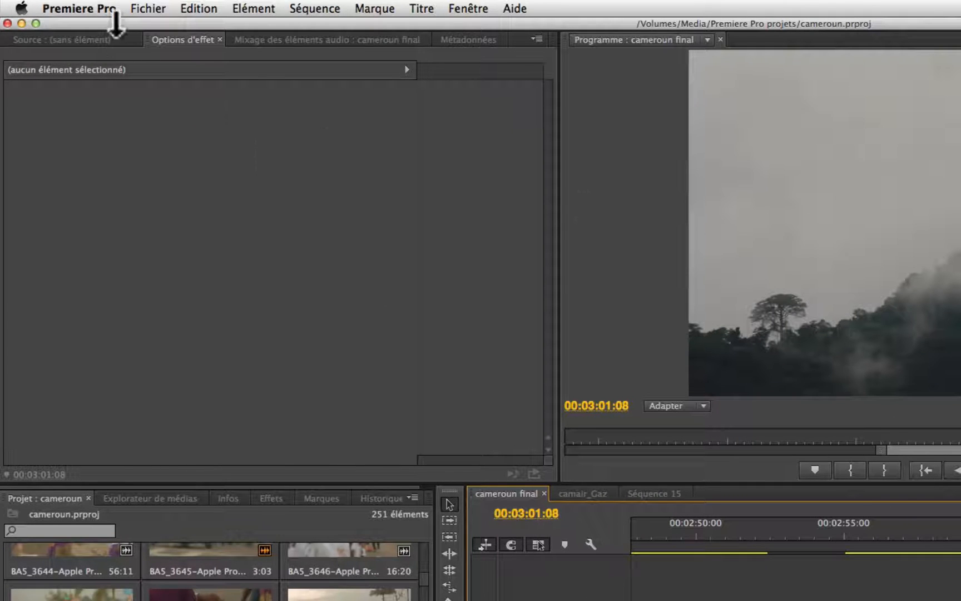
{"action": "left_click", "coordinate": [142, 9]}
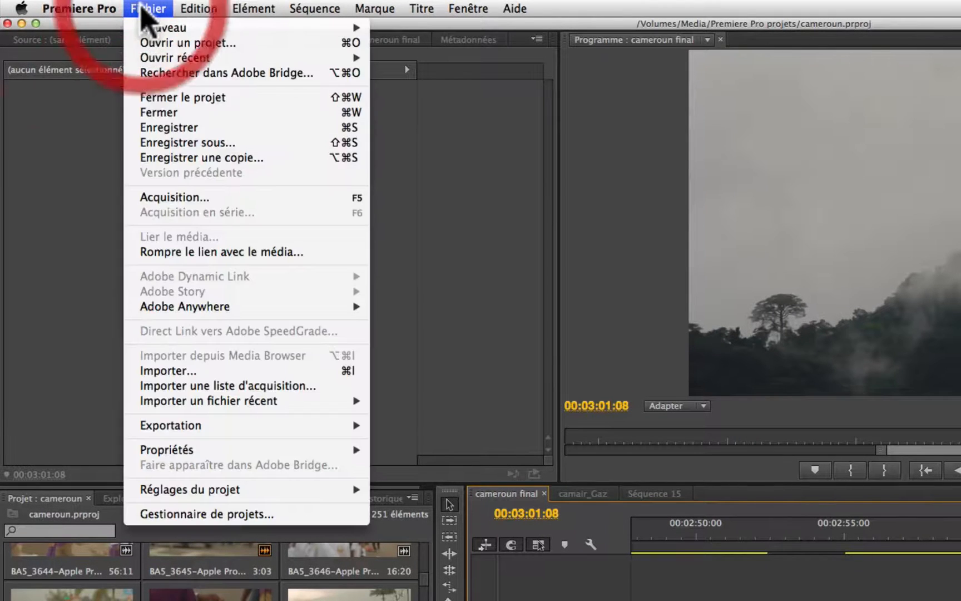
{"action": "mouse_move", "coordinate": [192, 426]}
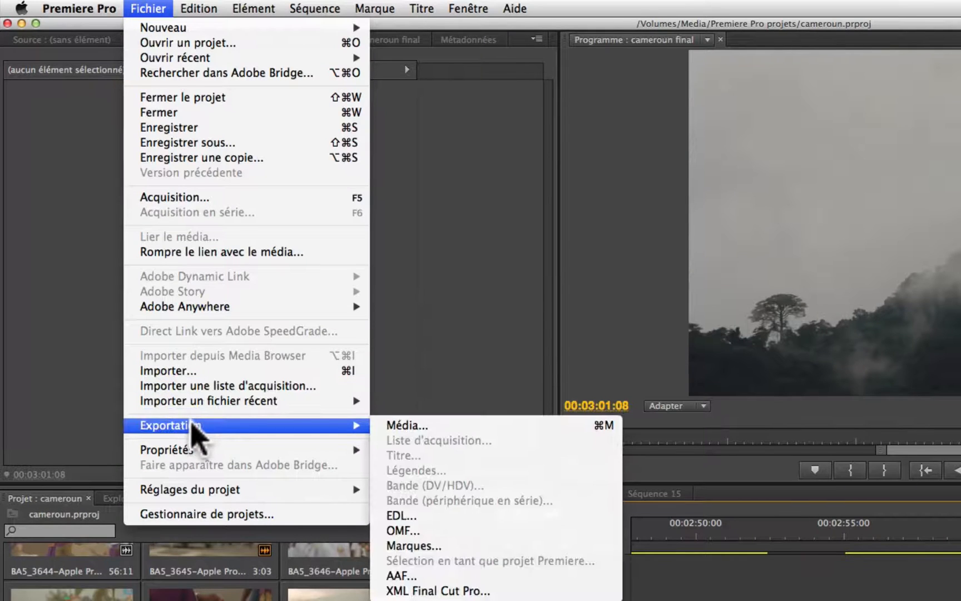
{"action": "left_click", "coordinate": [401, 516]}
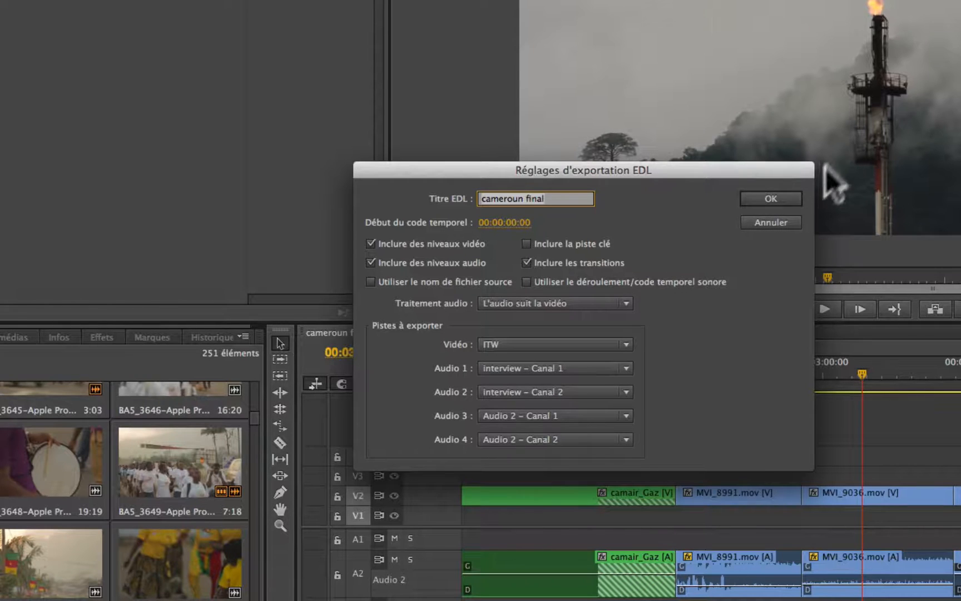
{"action": "left_click", "coordinate": [772, 224]}
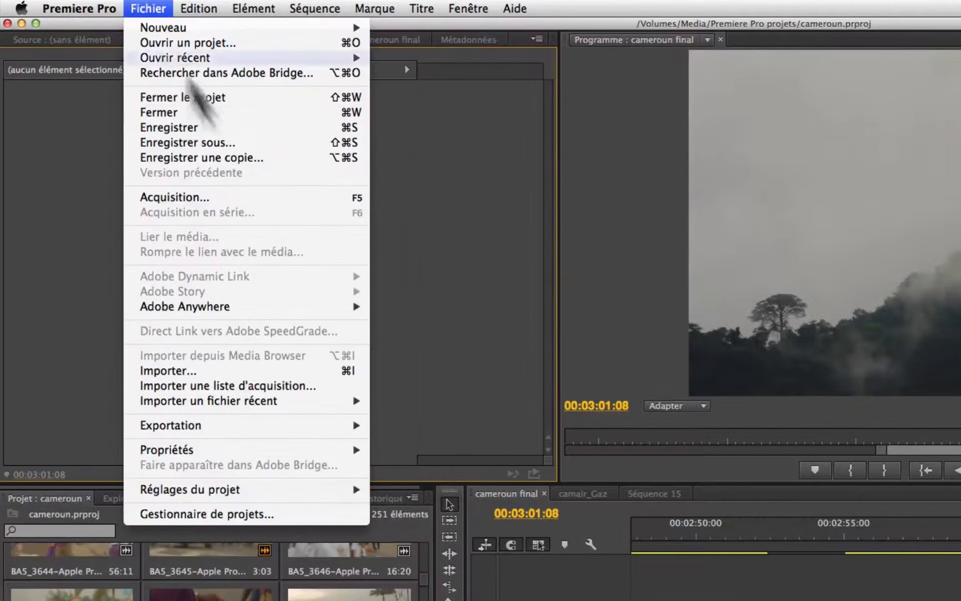
Step: Reactivate the "cameroun final" timeline and view its OMF export settings without exporting
{"action": "mouse_move", "coordinate": [20, 268]}
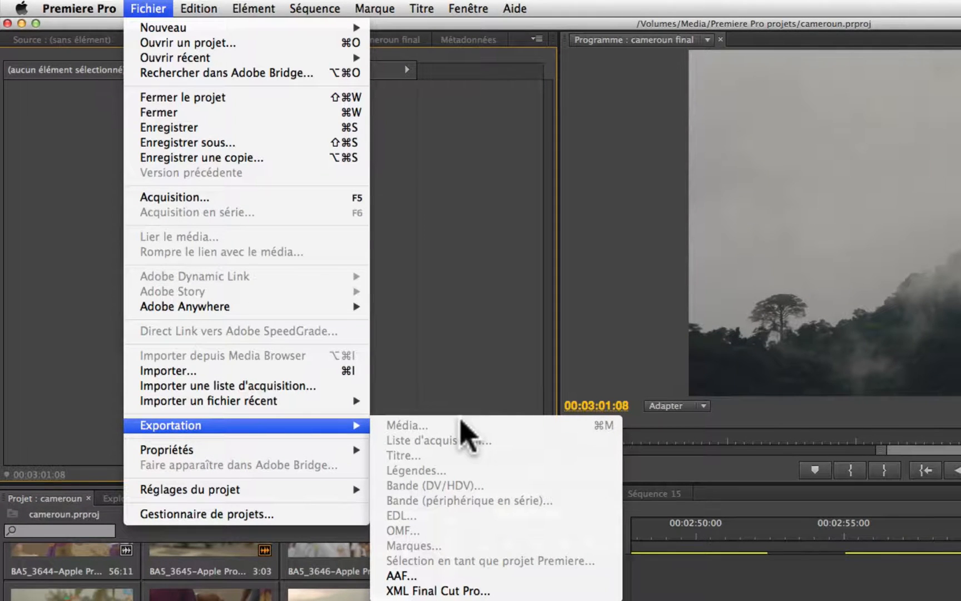
{"action": "left_click", "coordinate": [934, 596]}
{"action": "left_click", "coordinate": [940, 596]}
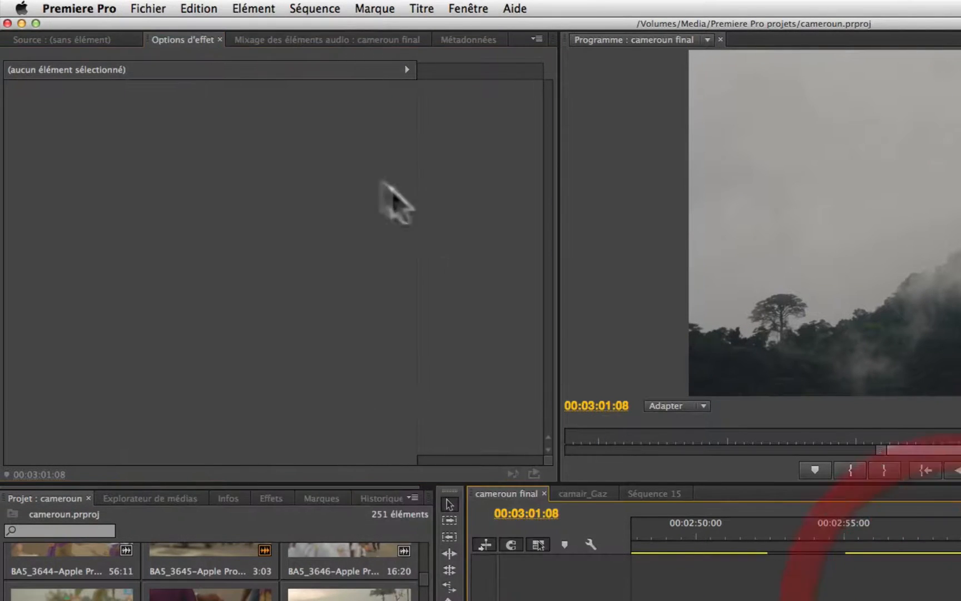
{"action": "left_click", "coordinate": [157, 8]}
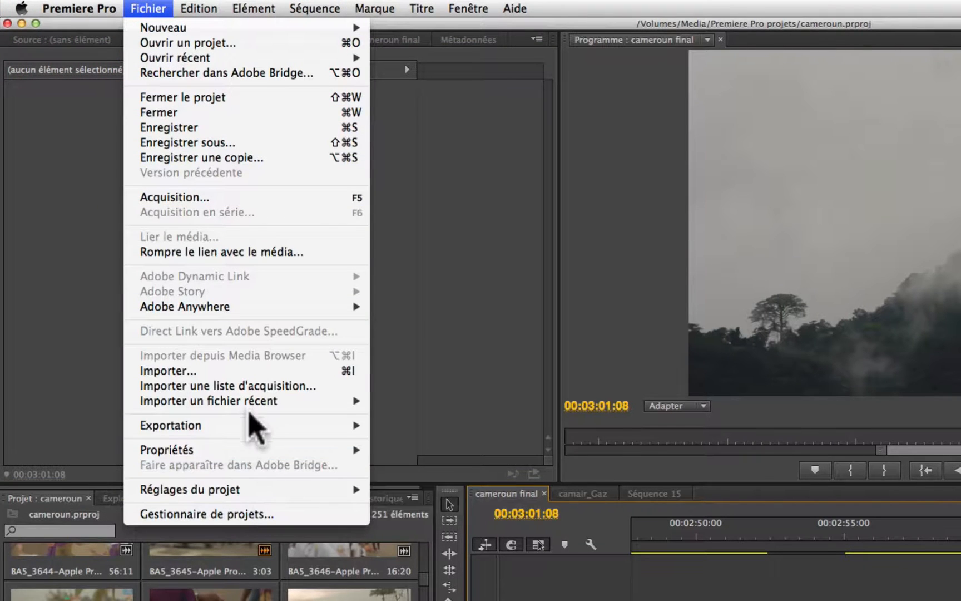
{"action": "mouse_move", "coordinate": [245, 426]}
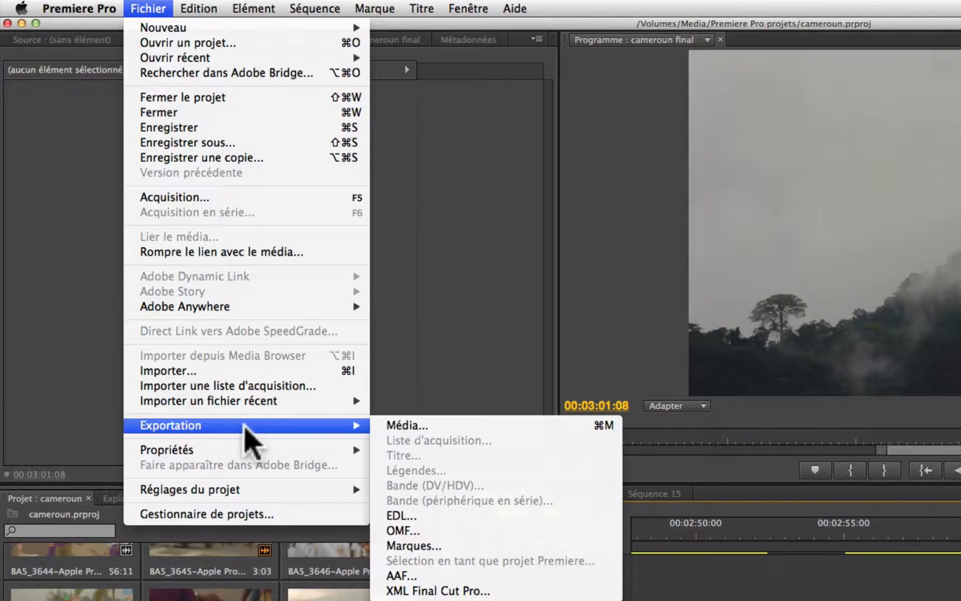
{"action": "left_click", "coordinate": [392, 531]}
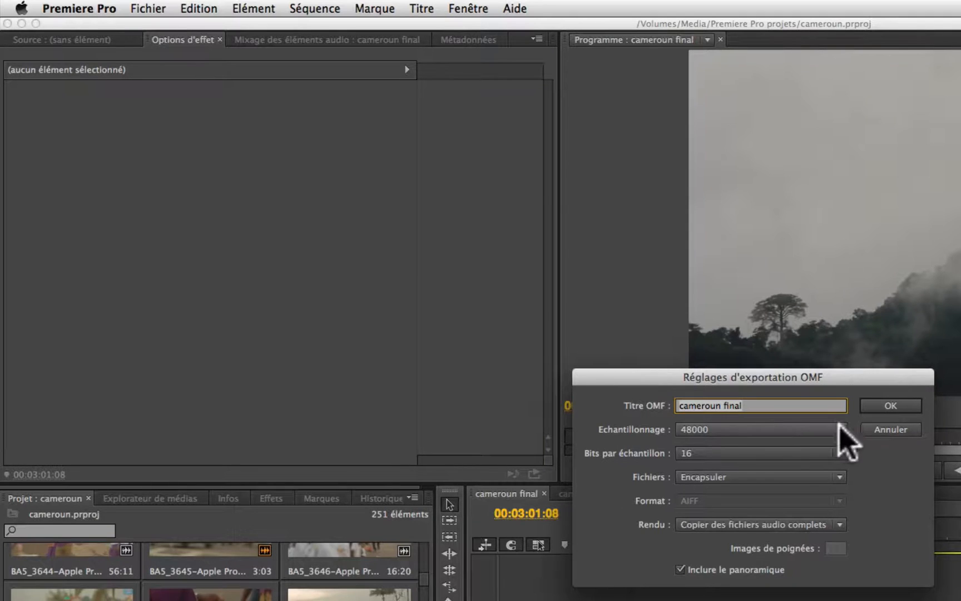
{"action": "left_click", "coordinate": [878, 431]}
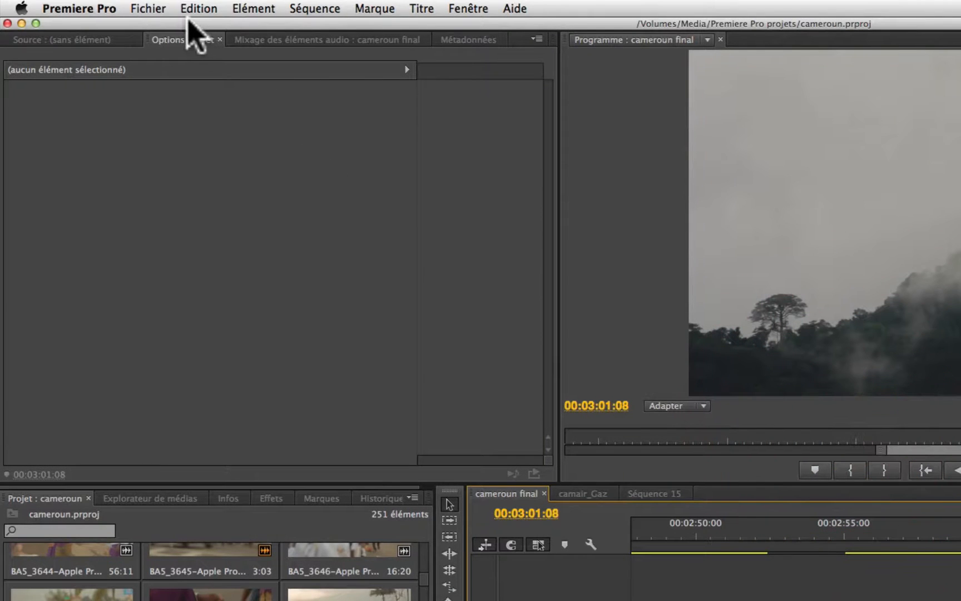
Step: View the AAF export save dialog for the "cameroun final" sequence and cancel it without saving
{"action": "left_click", "coordinate": [156, 10]}
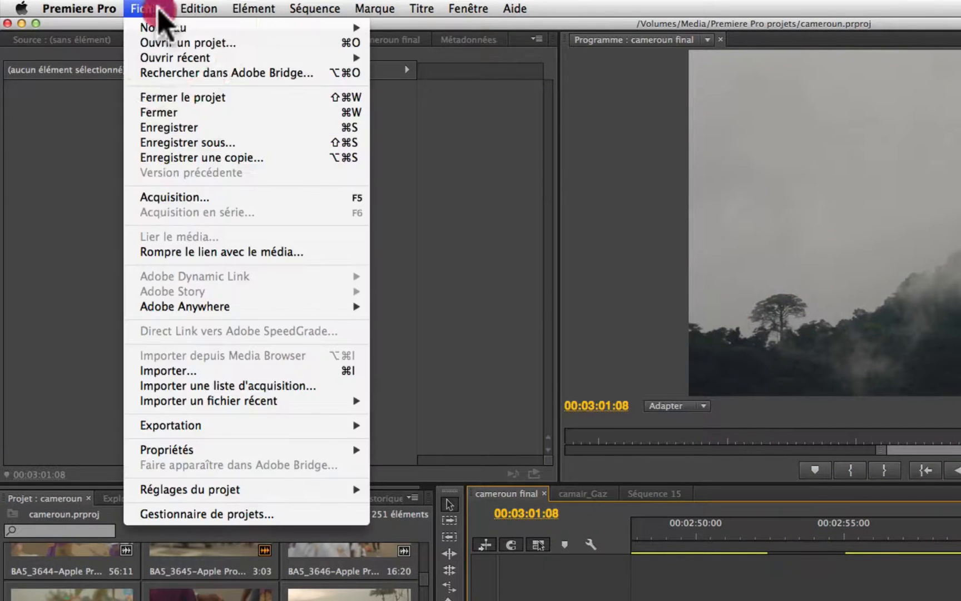
{"action": "mouse_move", "coordinate": [235, 427]}
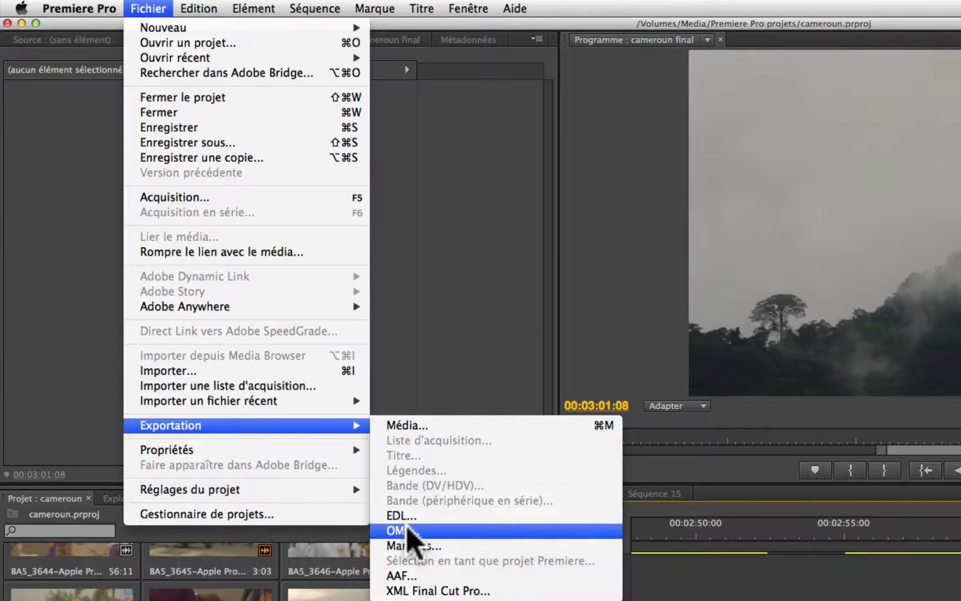
{"action": "left_click", "coordinate": [399, 576]}
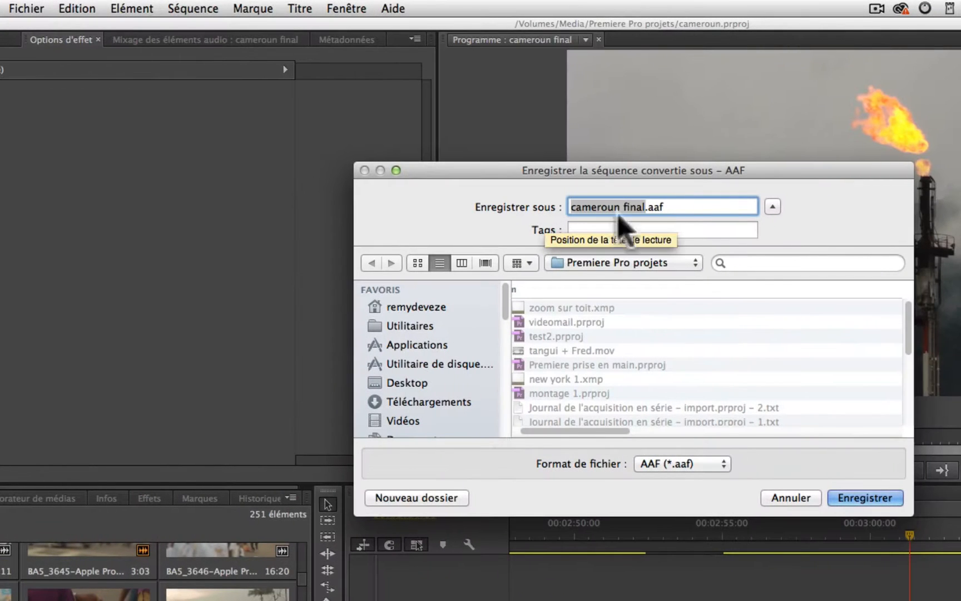
{"action": "left_click", "coordinate": [792, 498]}
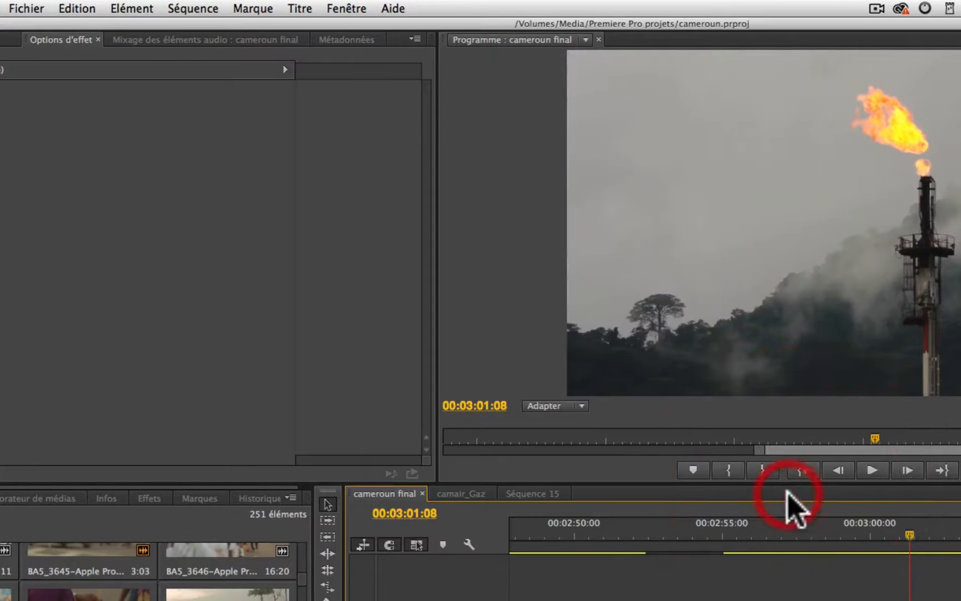
{"action": "left_click", "coordinate": [27, 9]}
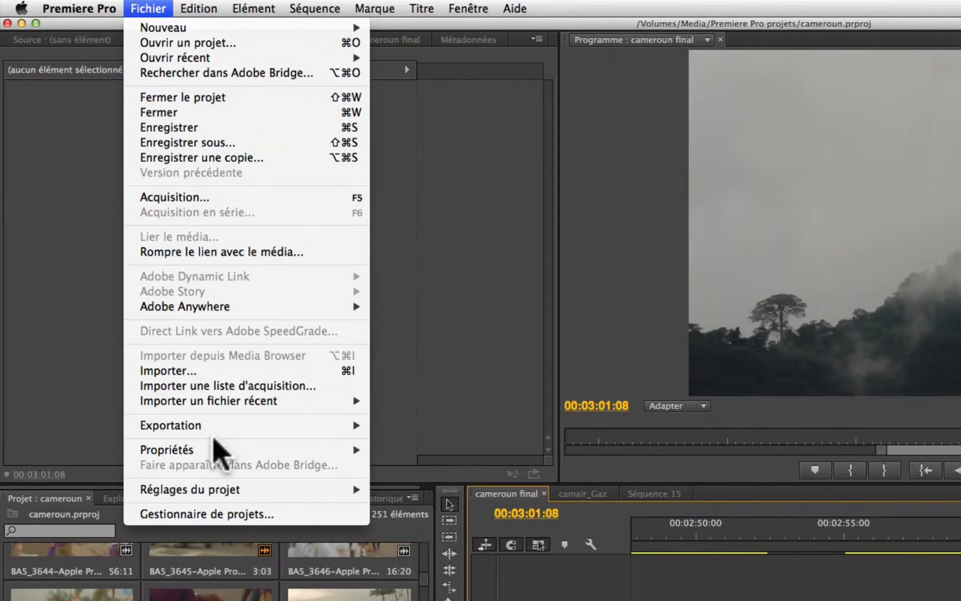
{"action": "mouse_move", "coordinate": [220, 428]}
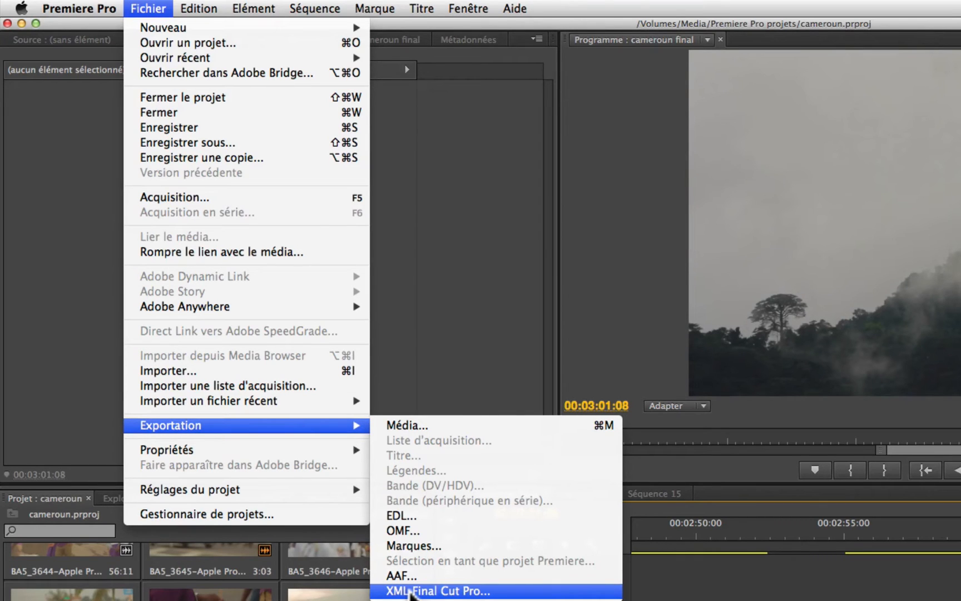
{"action": "left_click", "coordinate": [467, 161]}
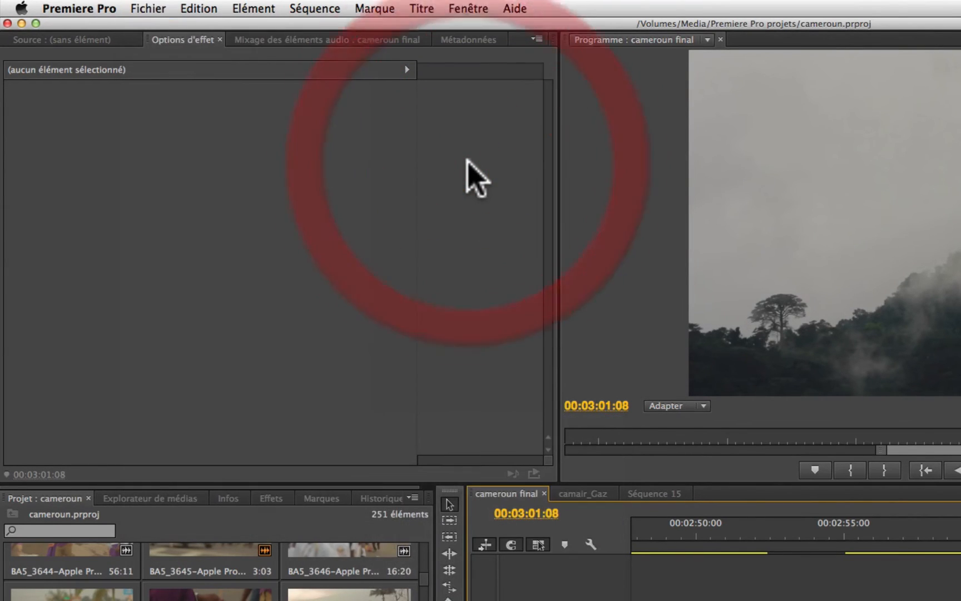